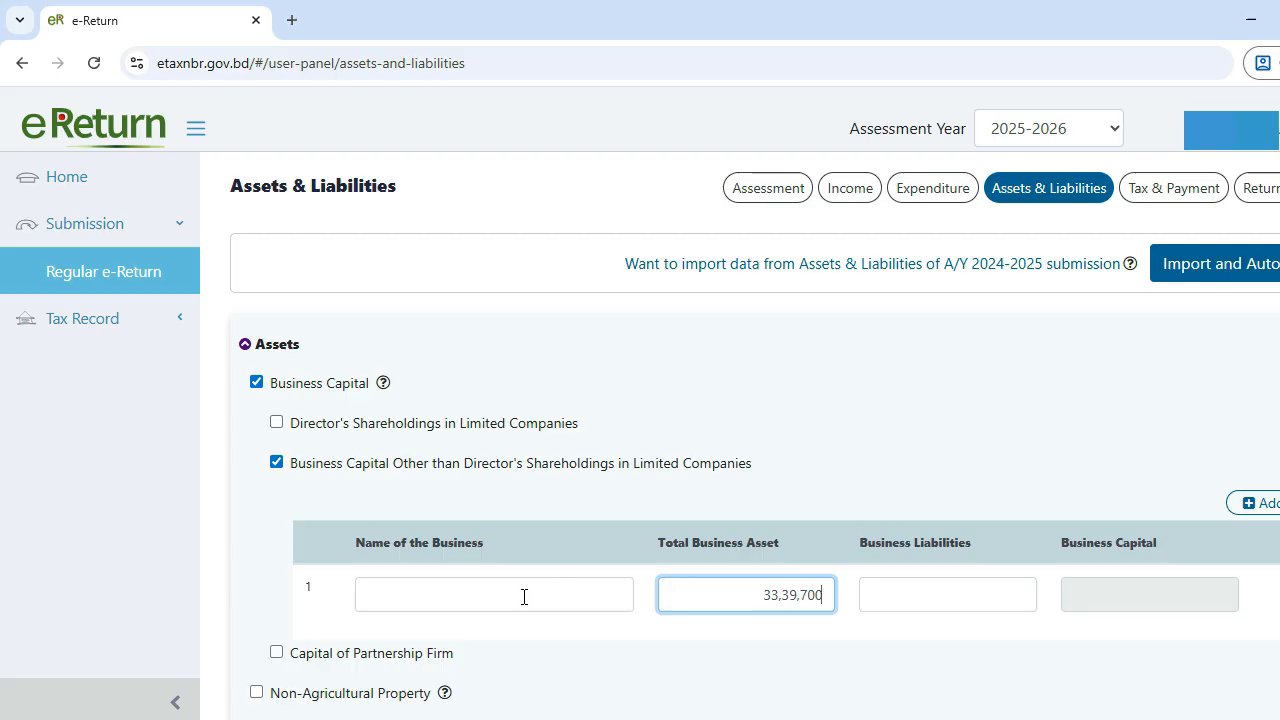
{"action": "left_click", "coordinate": [524, 597]}
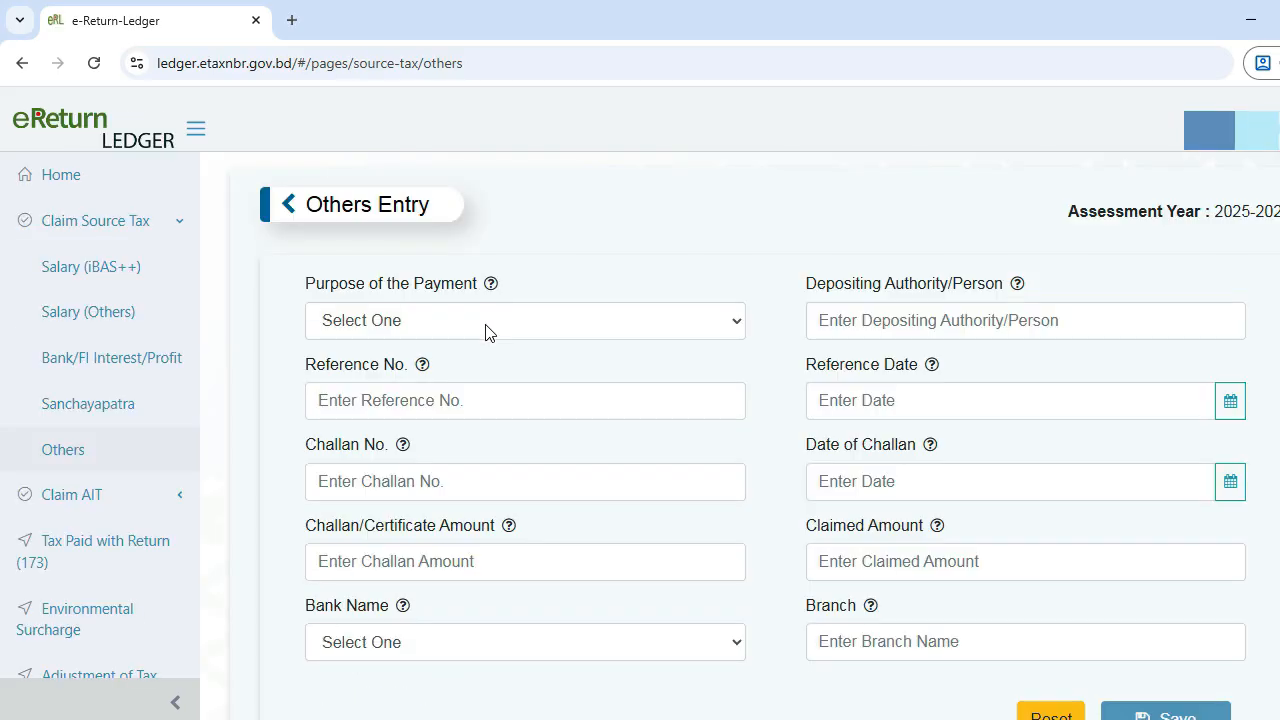
{"action": "left_click", "coordinate": [489, 325]}
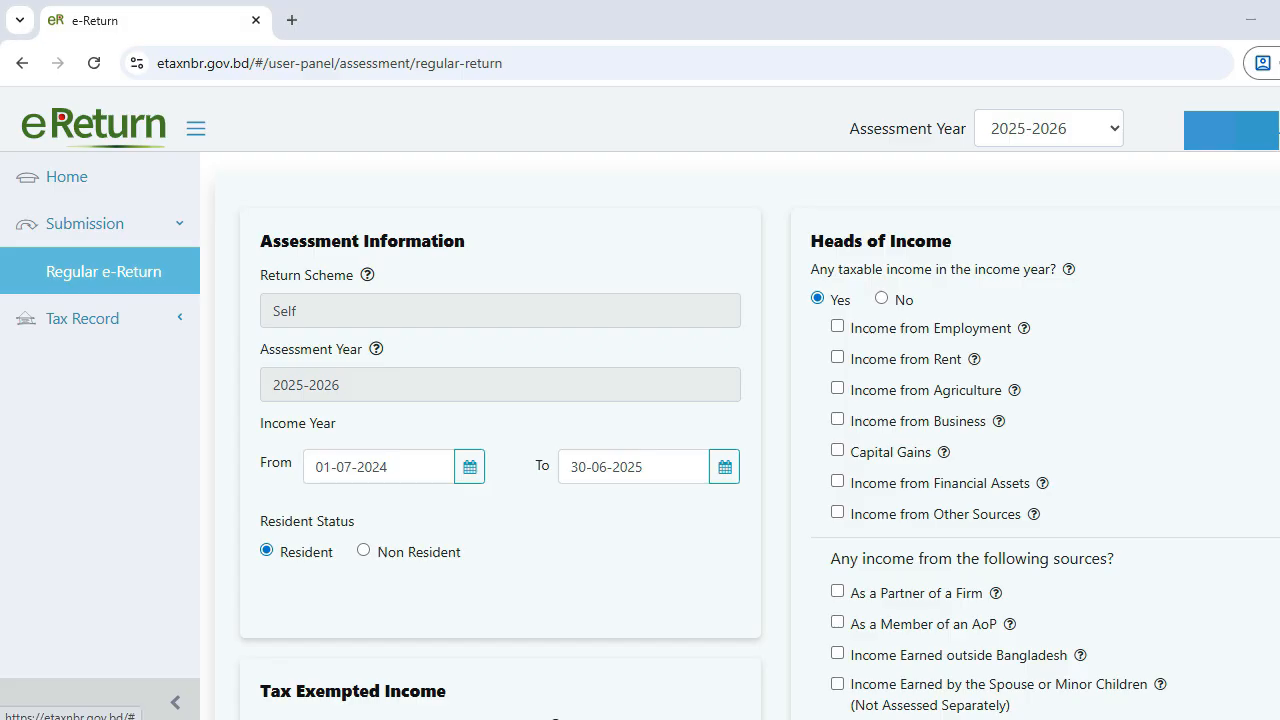
Open the taxpayer profile, make its address editable and review the personal and TIN information.
{"action": "left_click", "coordinate": [1240, 130]}
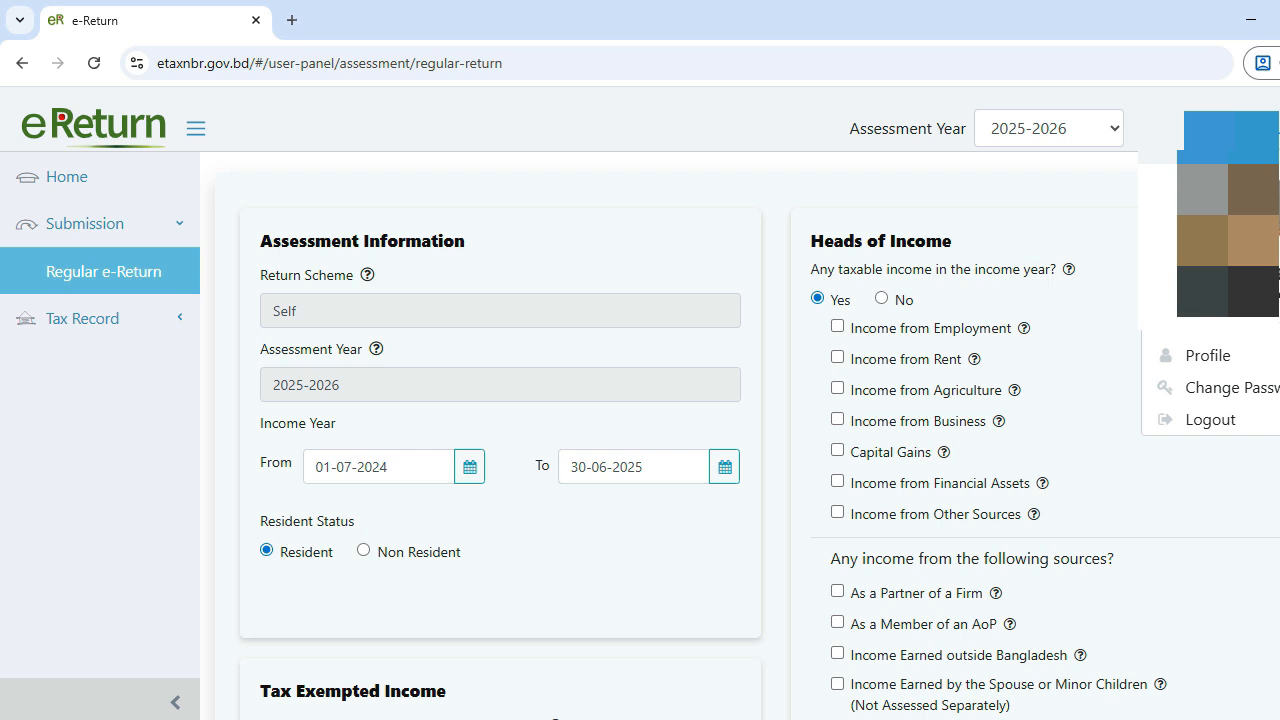
{"action": "left_click", "coordinate": [1217, 358]}
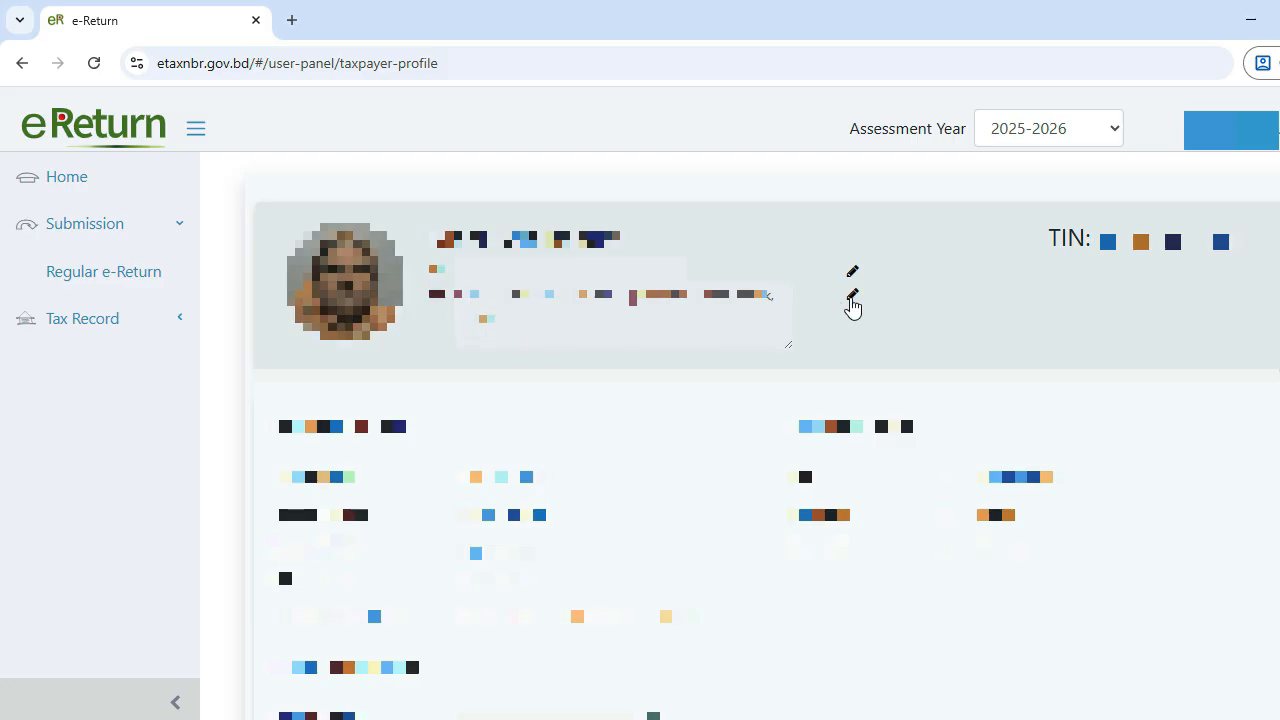
{"action": "left_click", "coordinate": [850, 298]}
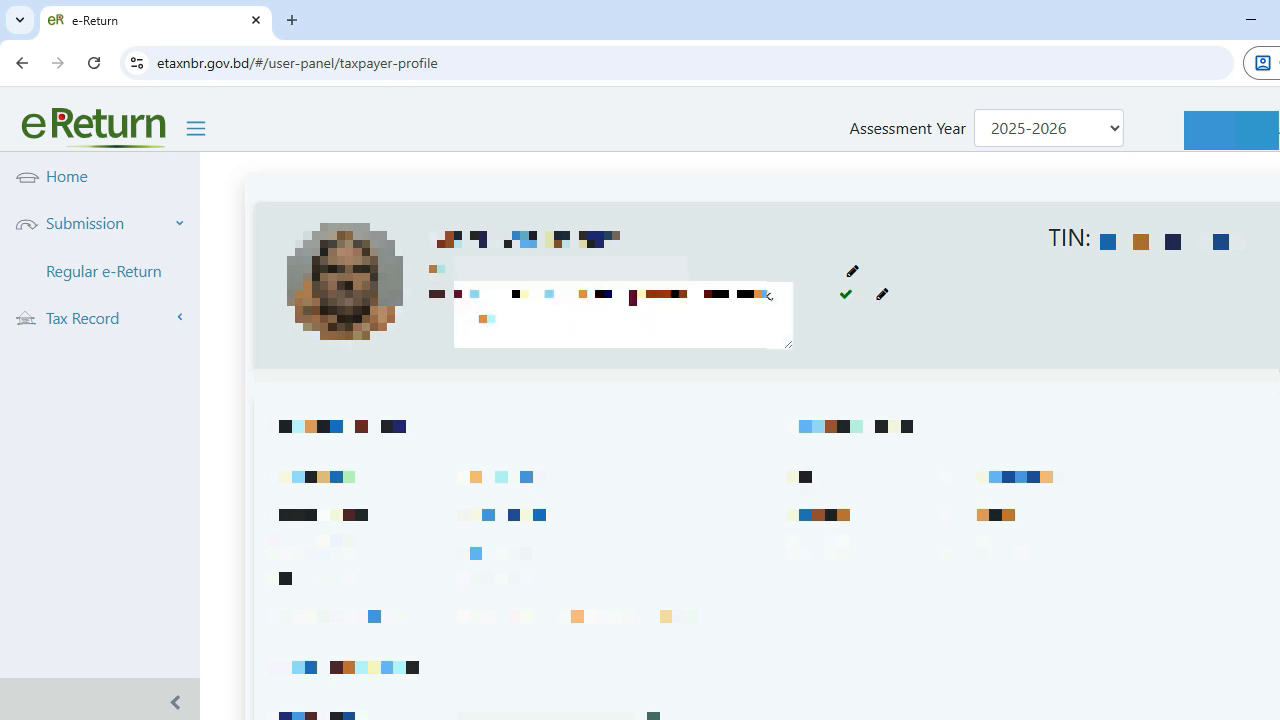
{"action": "scroll", "coordinate": [768, 296], "scroll_direction": "down", "scroll_amount": 2}
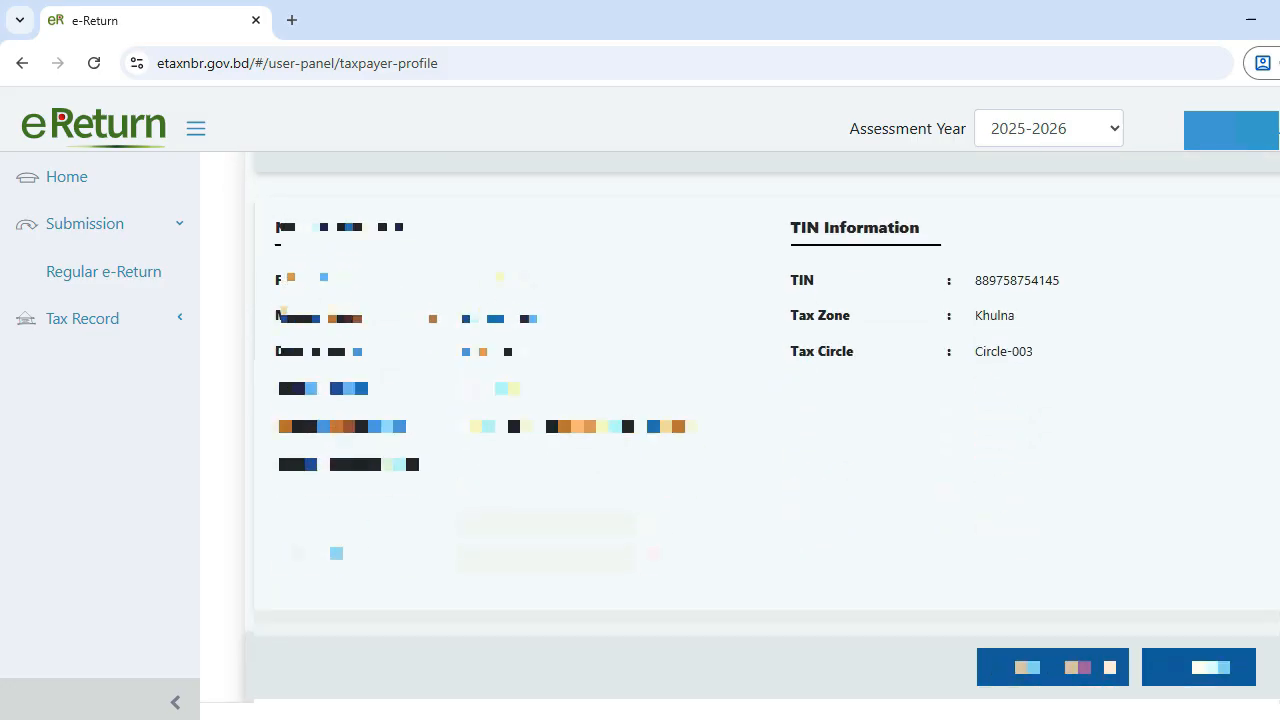
{"action": "scroll", "coordinate": [768, 296], "scroll_direction": "up", "scroll_amount": 2}
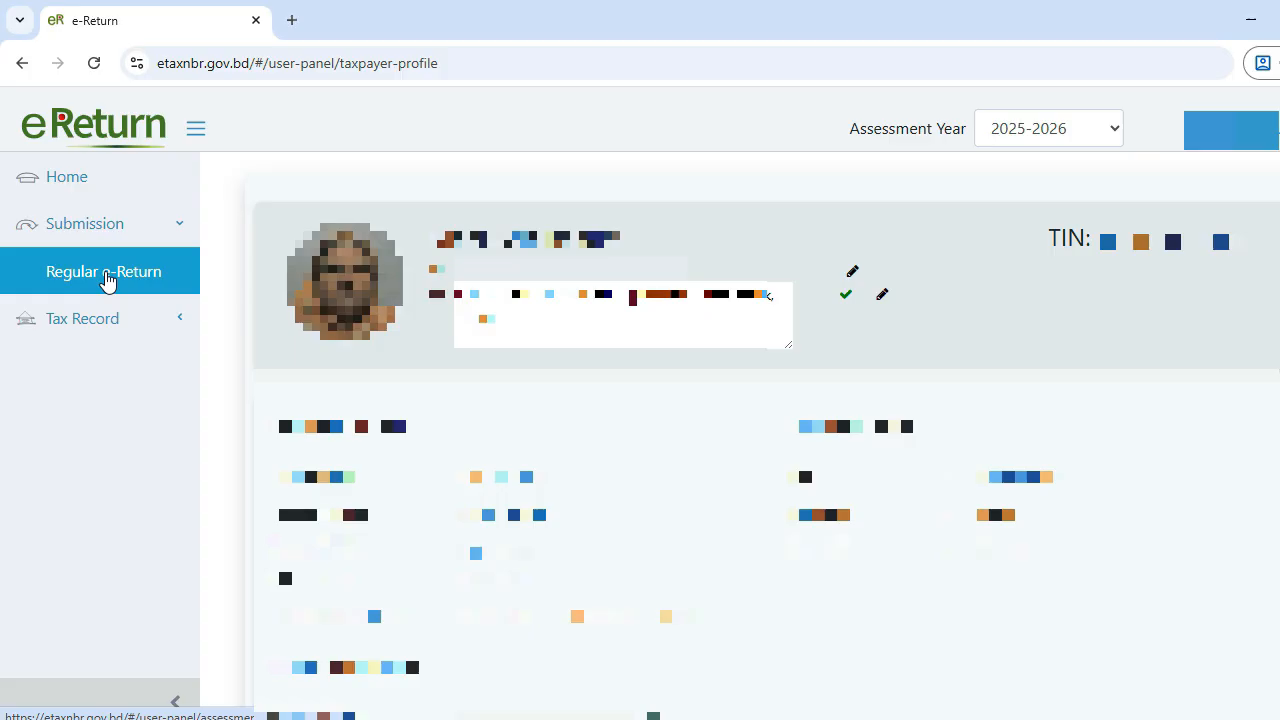
Open the Regular e-Return, mark Income from Business as a head of income, and save and continue.
{"action": "left_click", "coordinate": [107, 281]}
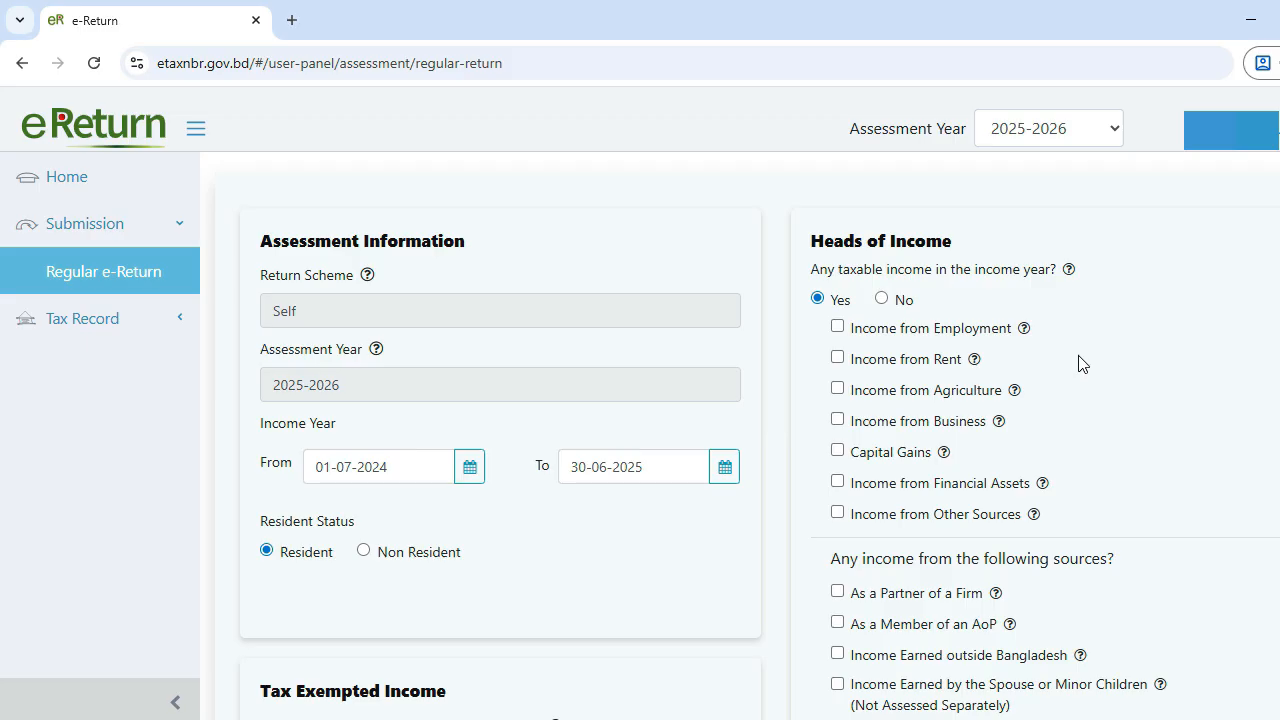
{"action": "left_click", "coordinate": [837, 420]}
{"action": "scroll", "coordinate": [1160, 403], "scroll_direction": "down", "scroll_amount": 2}
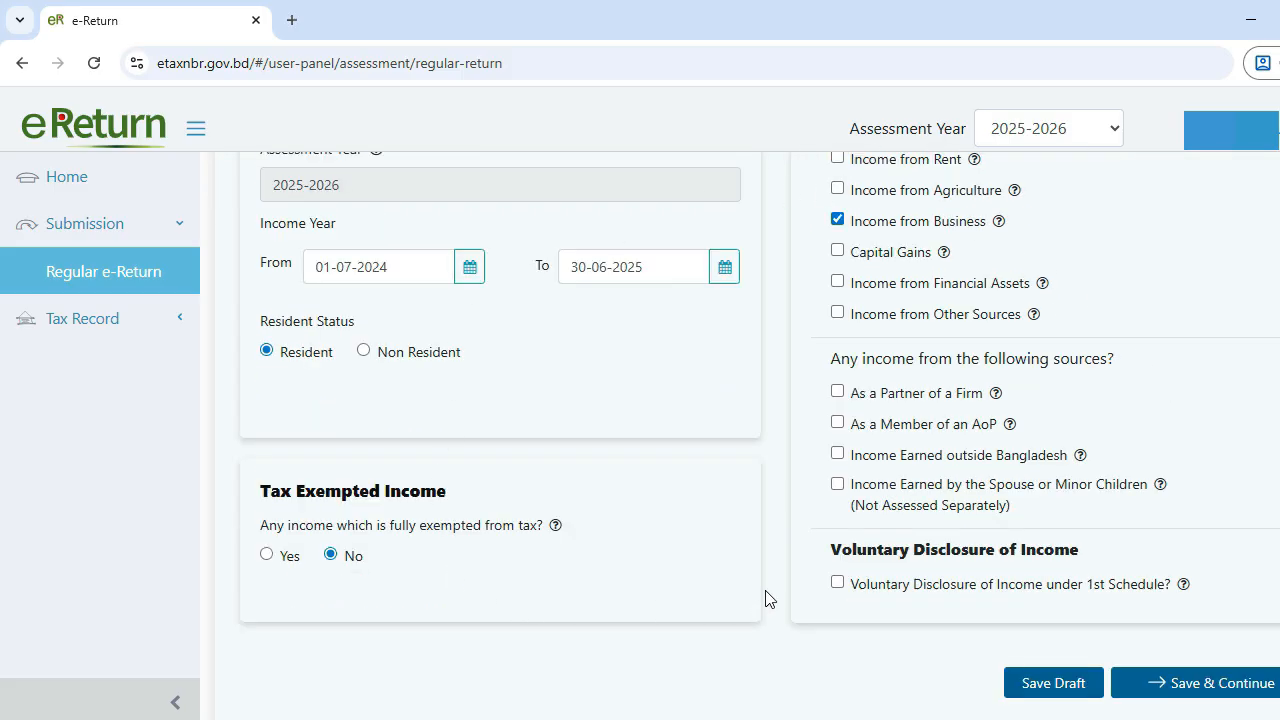
{"action": "left_click", "coordinate": [1214, 684]}
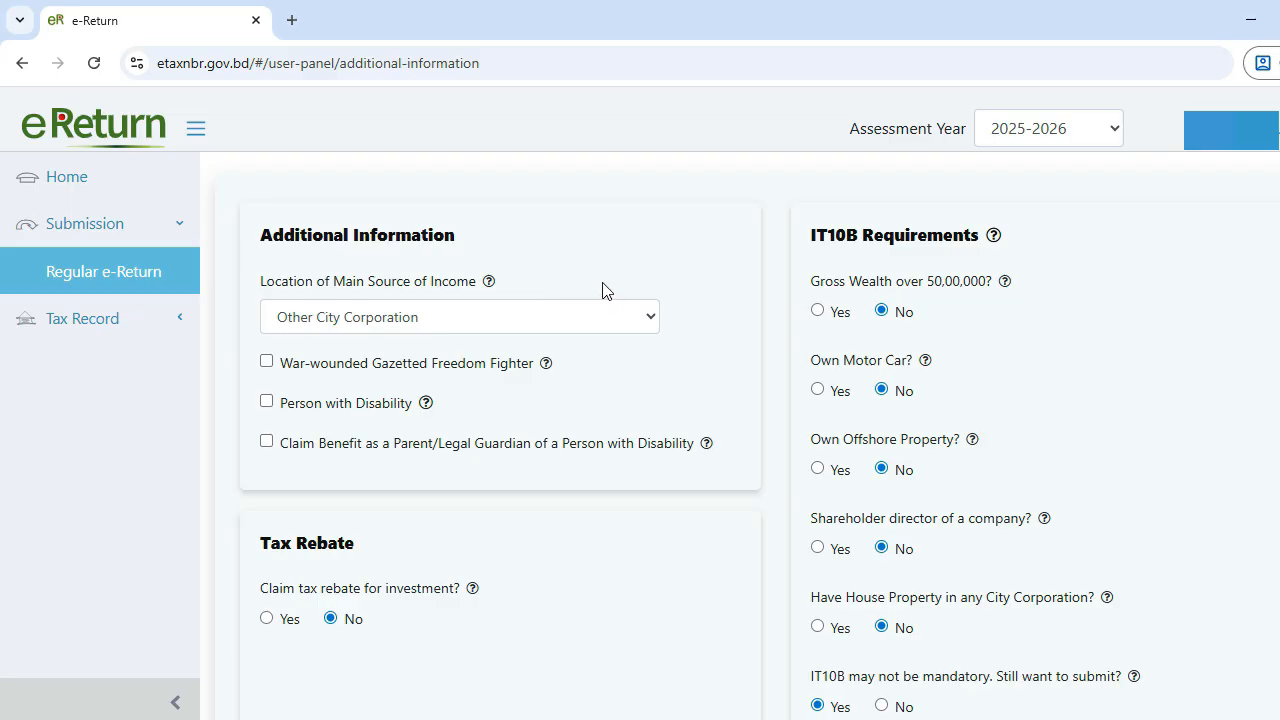
Keep Other City Corporation as the location of the main source of income and continue to the income details.
{"action": "left_click", "coordinate": [590, 320]}
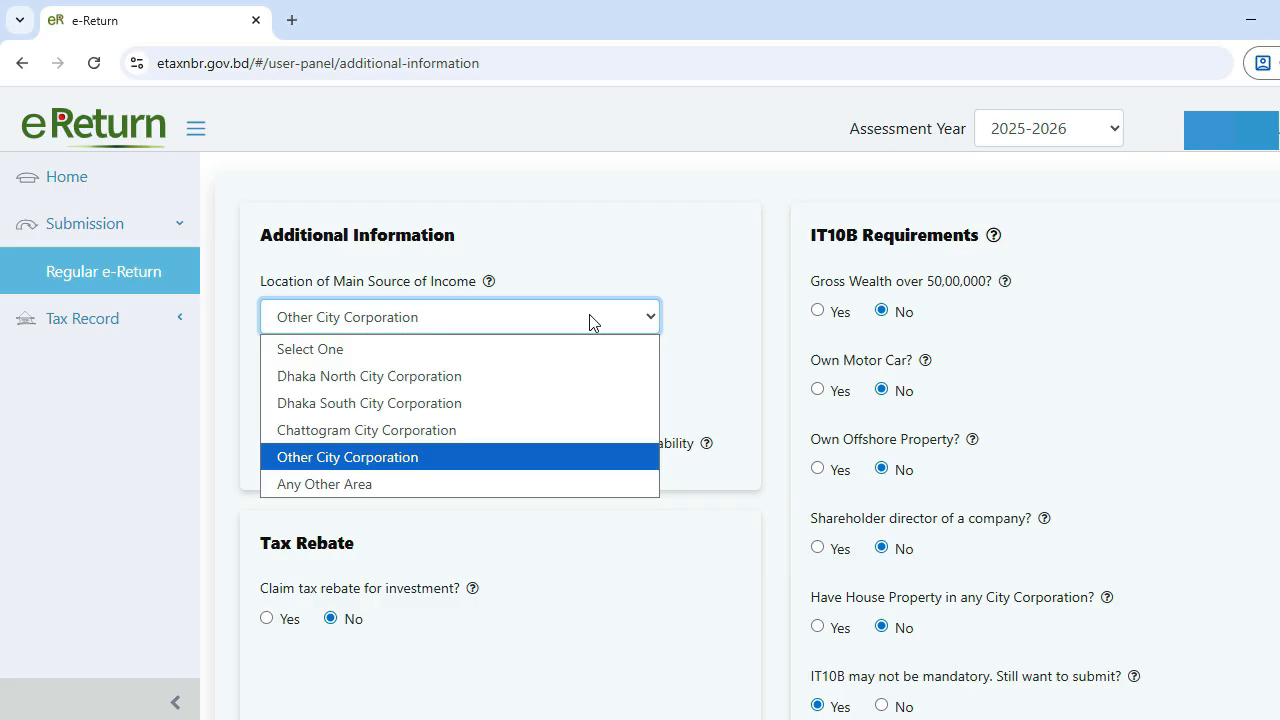
{"action": "left_click", "coordinate": [590, 320]}
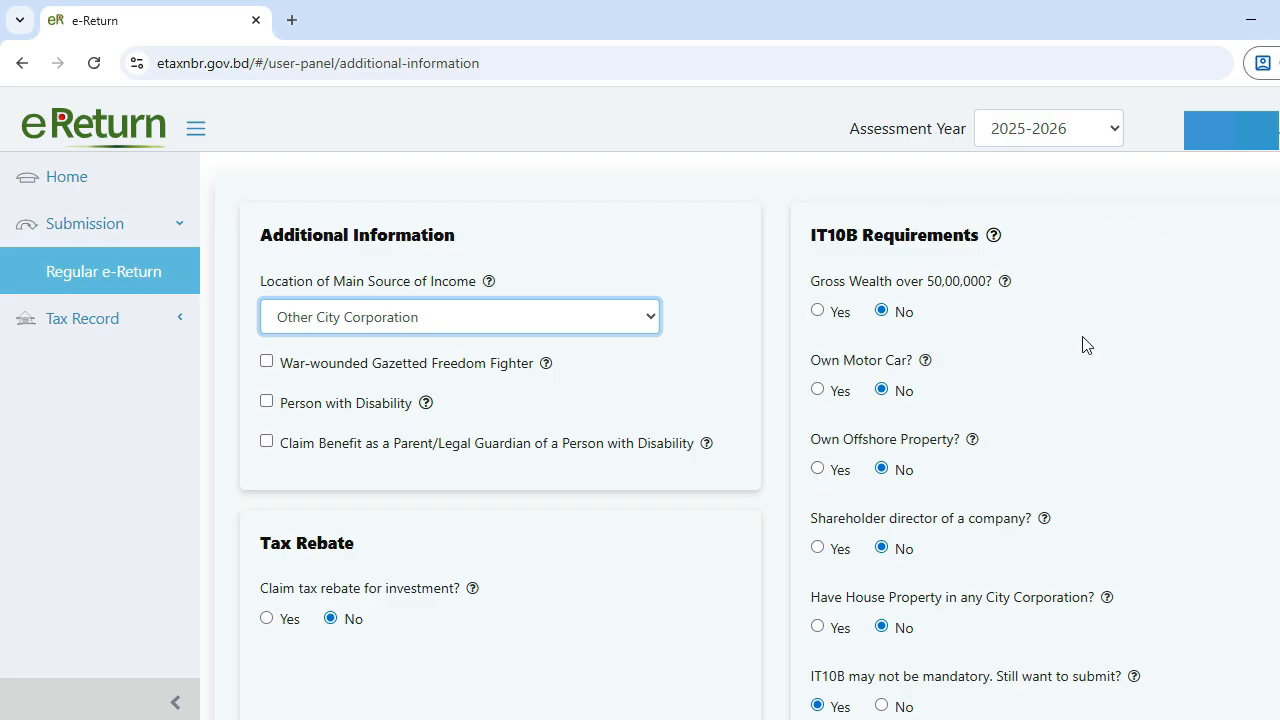
{"action": "scroll", "coordinate": [1088, 346], "scroll_direction": "down", "scroll_amount": 1}
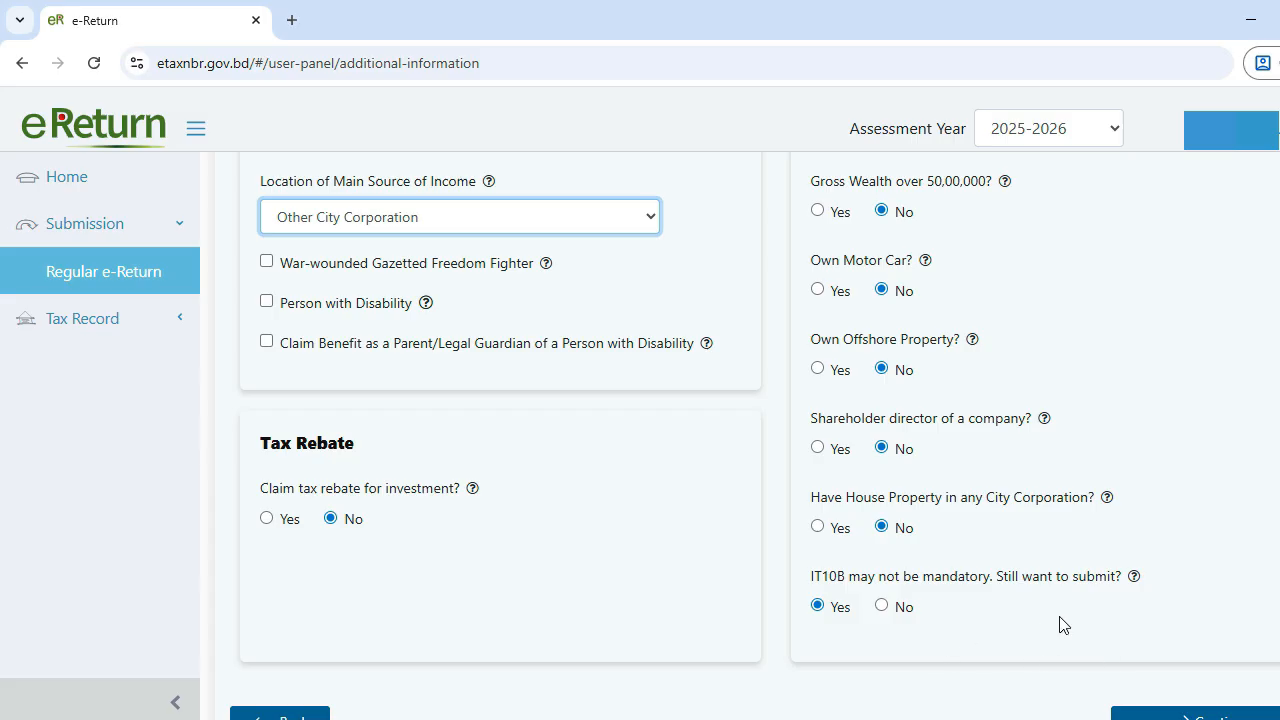
{"action": "scroll", "coordinate": [1067, 625], "scroll_direction": "down", "scroll_amount": 1}
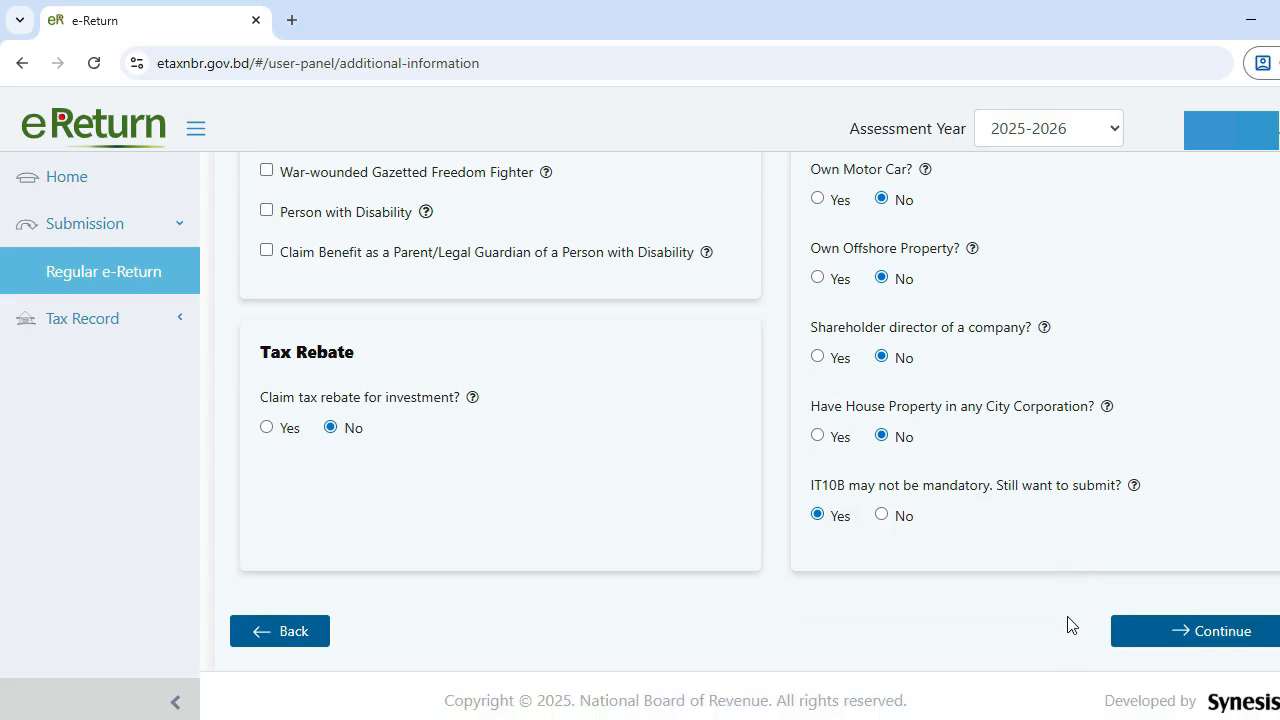
{"action": "left_click", "coordinate": [1176, 645]}
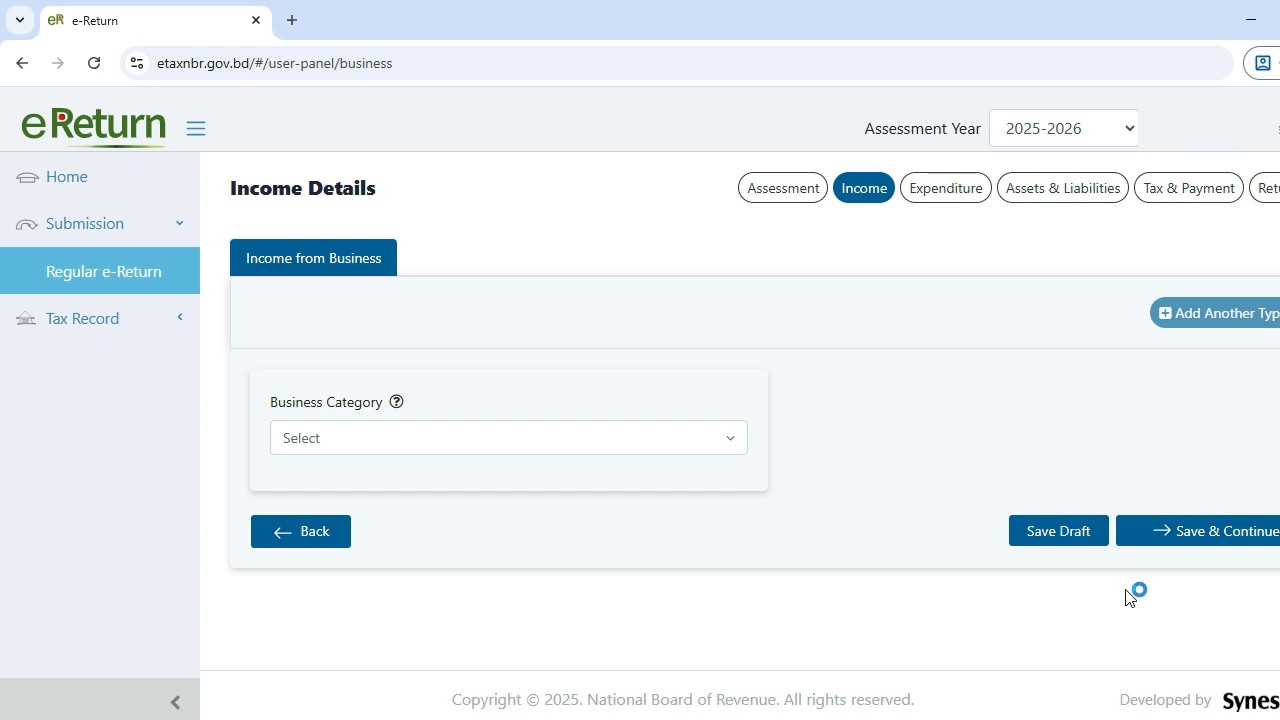
Set the business category to Regular Business & Professional income.
{"action": "left_click", "coordinate": [517, 448]}
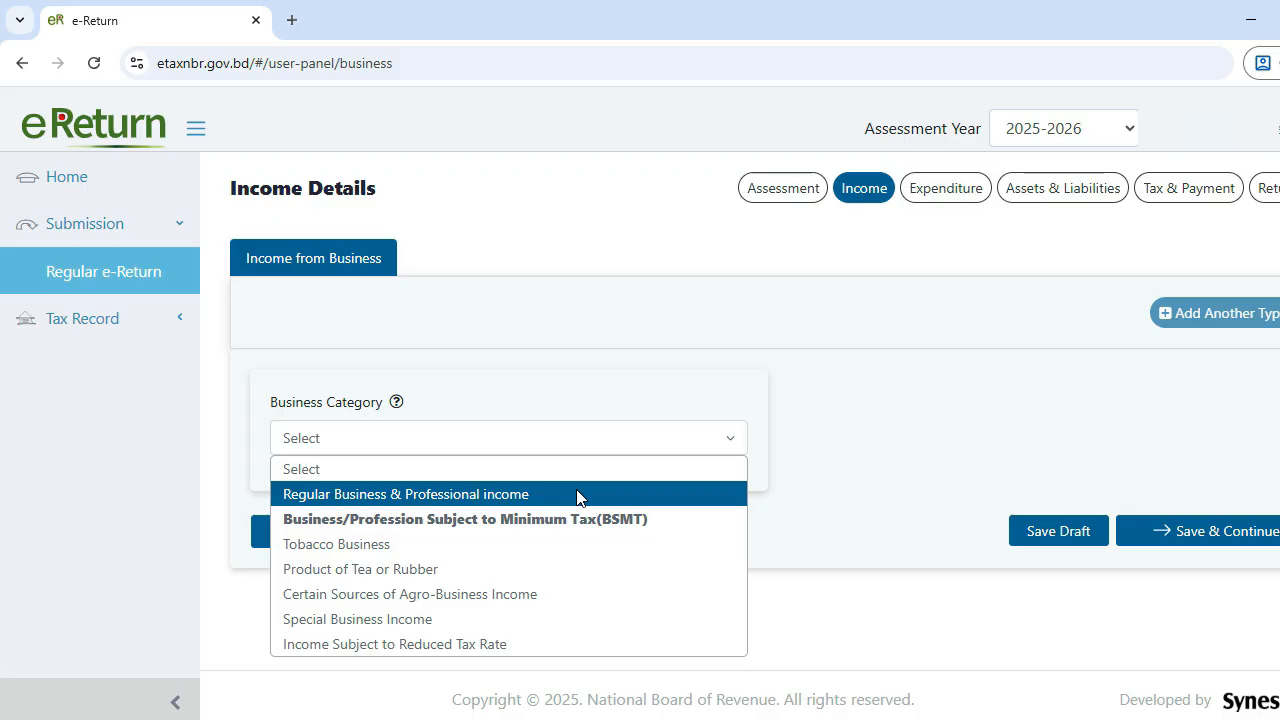
{"action": "mouse_move", "coordinate": [540, 519]}
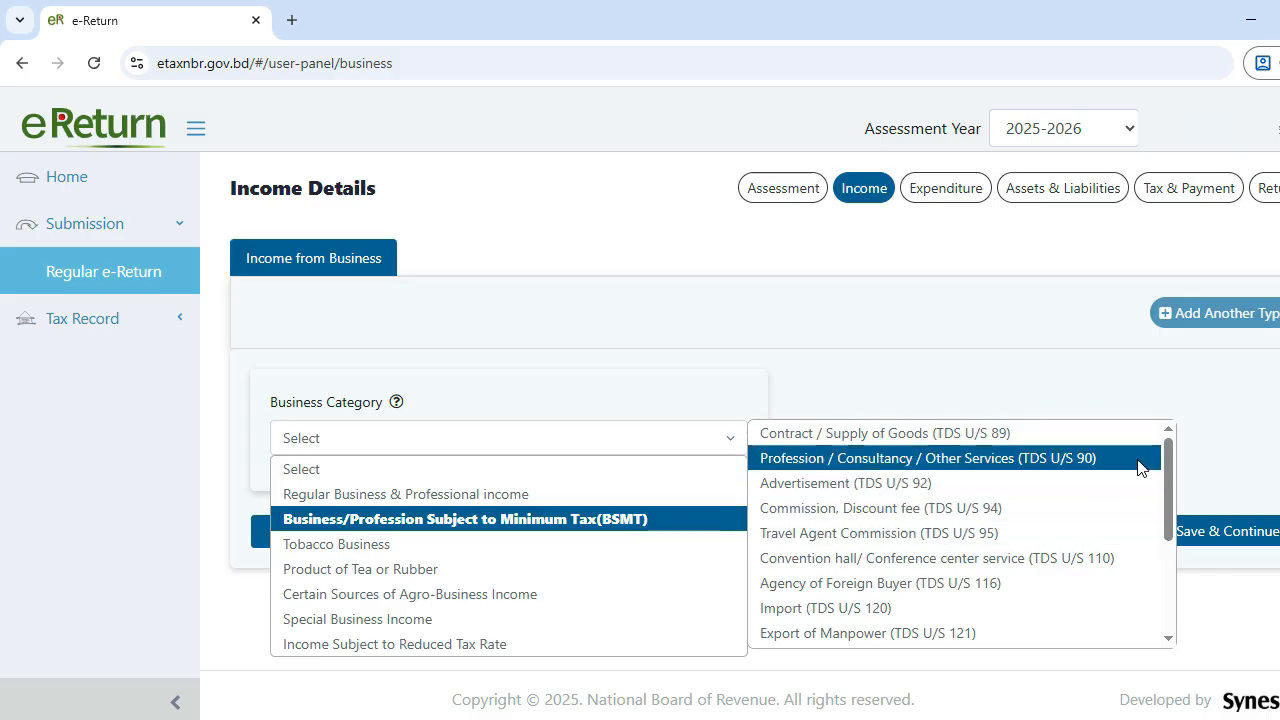
{"action": "mouse_move", "coordinate": [1166, 466]}
{"action": "left_mouse_down"}
{"action": "mouse_move", "coordinate": [1157, 608]}
{"action": "mouse_move", "coordinate": [1168, 448]}
{"action": "left_mouse_up"}
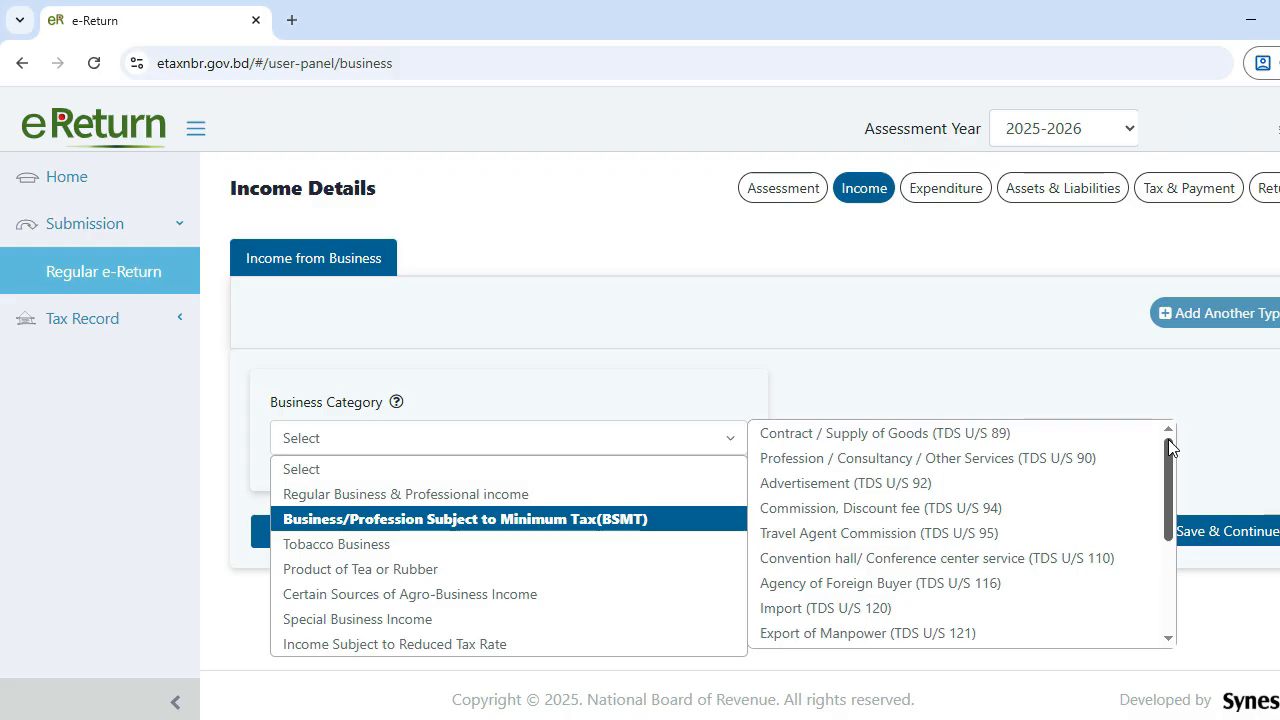
{"action": "left_click", "coordinate": [576, 494]}
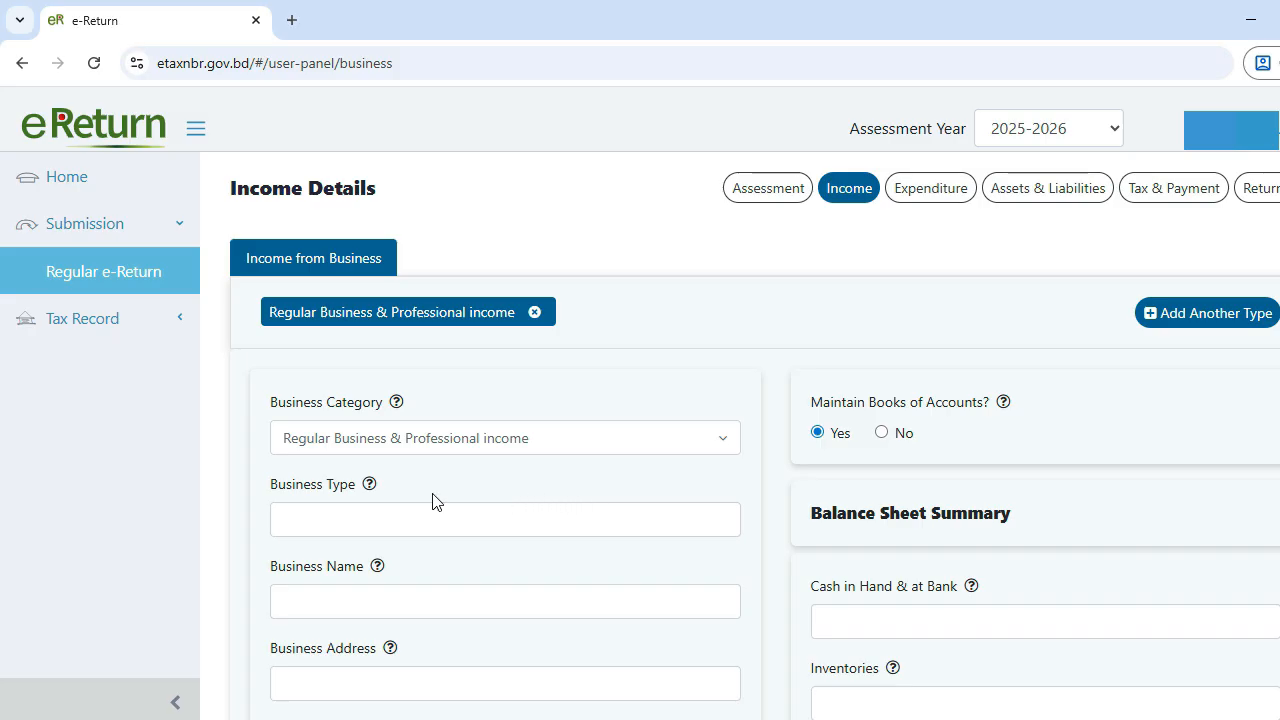
Enter Clothing Shop as the business type and fill in the business name and address.
{"action": "mouse_move", "coordinate": [370, 490]}
{"action": "left_click", "coordinate": [433, 520]}
{"action": "type", "text": "Clo"}
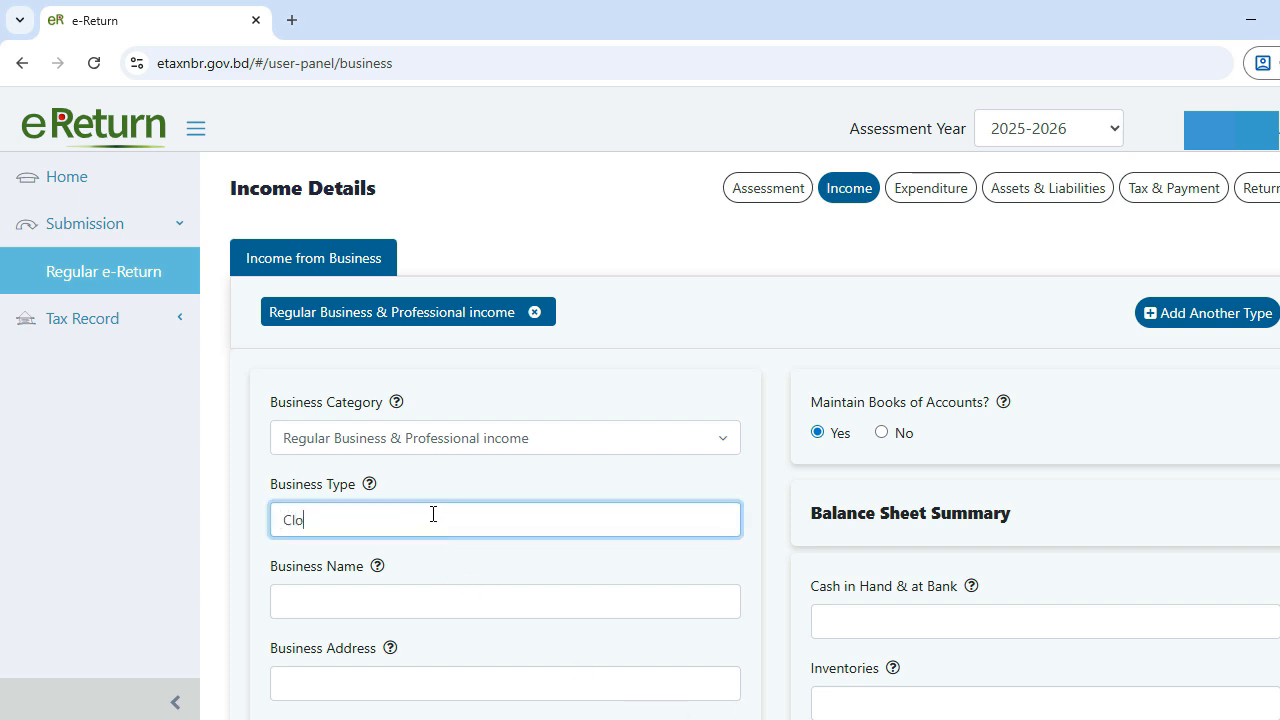
{"action": "type", "text": "thing Shop"}
{"action": "left_click", "coordinate": [422, 603]}
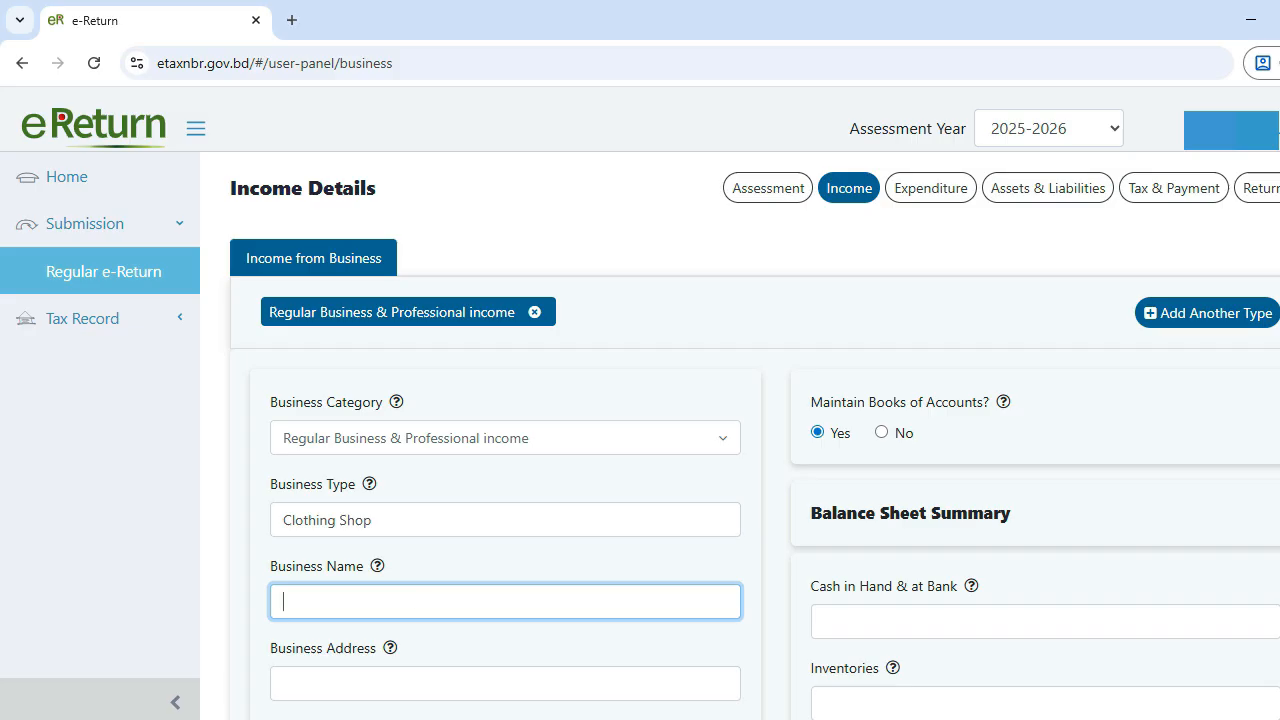
{"action": "type", "text": "M/S A"}
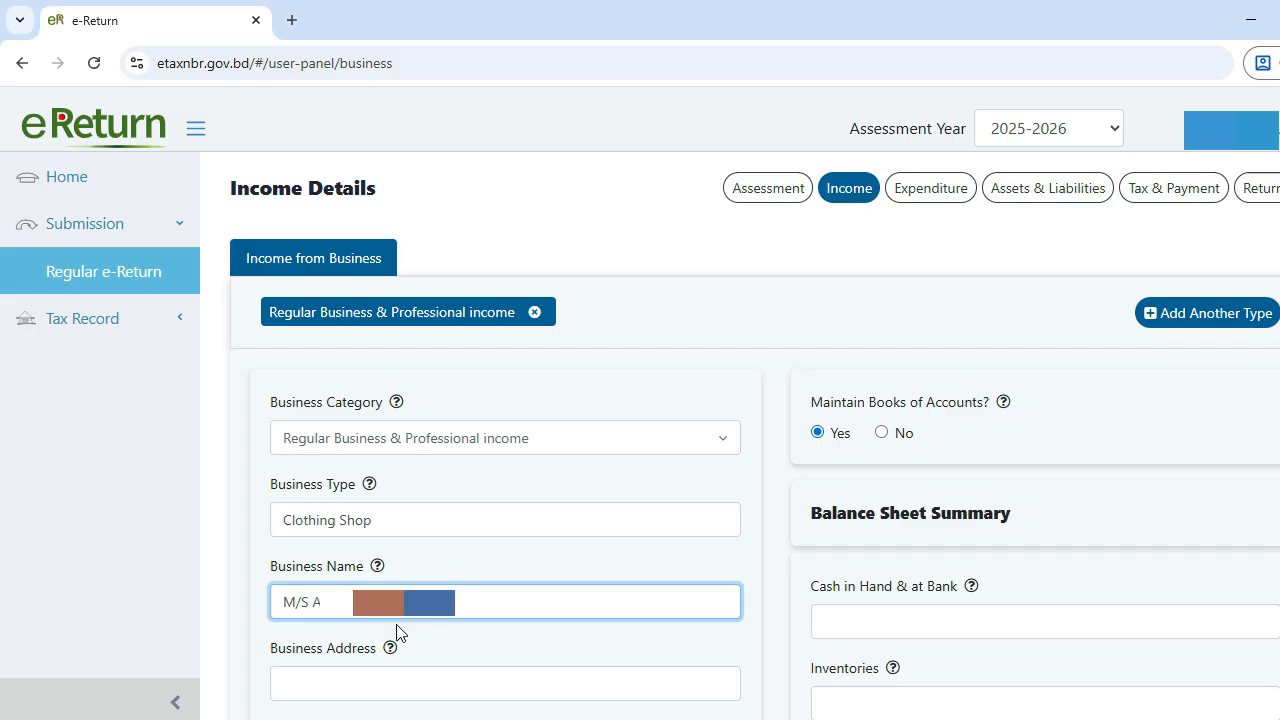
{"action": "scroll", "coordinate": [396, 630], "scroll_direction": "down", "scroll_amount": 1}
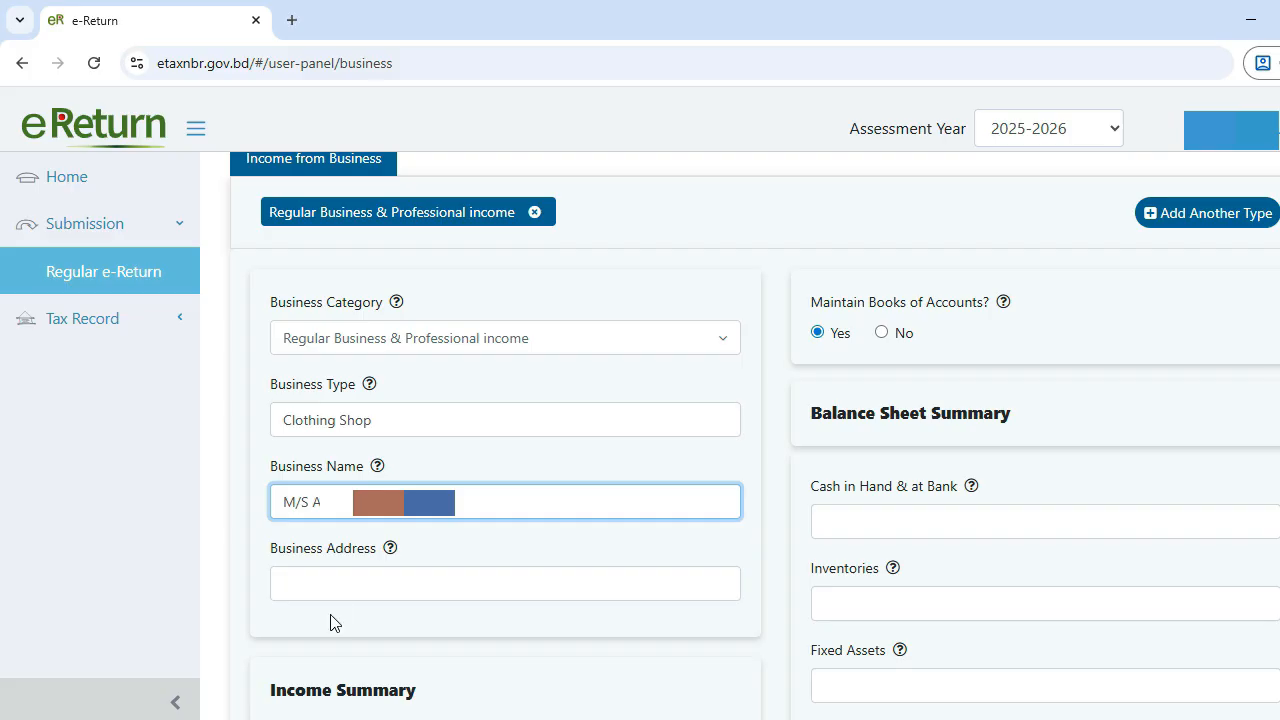
{"action": "left_click", "coordinate": [354, 586]}
Fill the income summary with sales of 89,77,500, gross profit of 7,47,750 and general, administrative, selling and other expenses of 2,49,250.
{"action": "scroll", "coordinate": [354, 586], "scroll_direction": "down", "scroll_amount": 5}
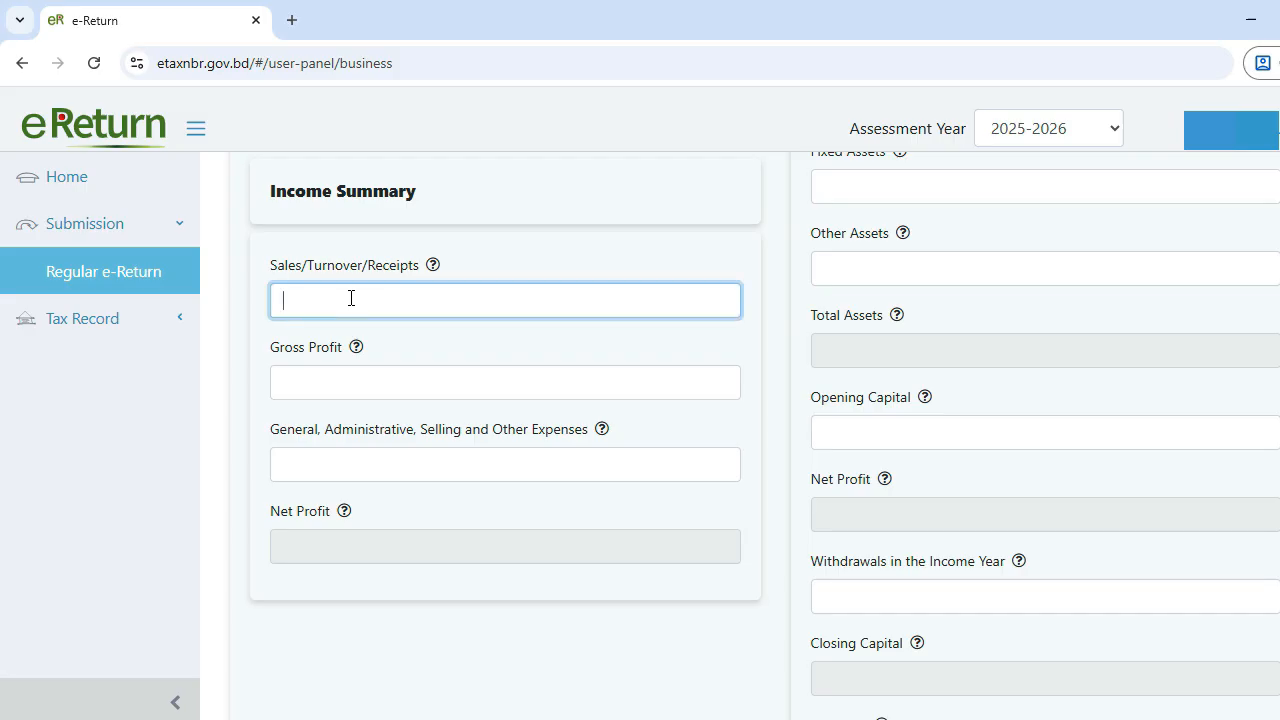
{"action": "type", "text": "89,77,500"}
{"action": "left_click", "coordinate": [286, 388]}
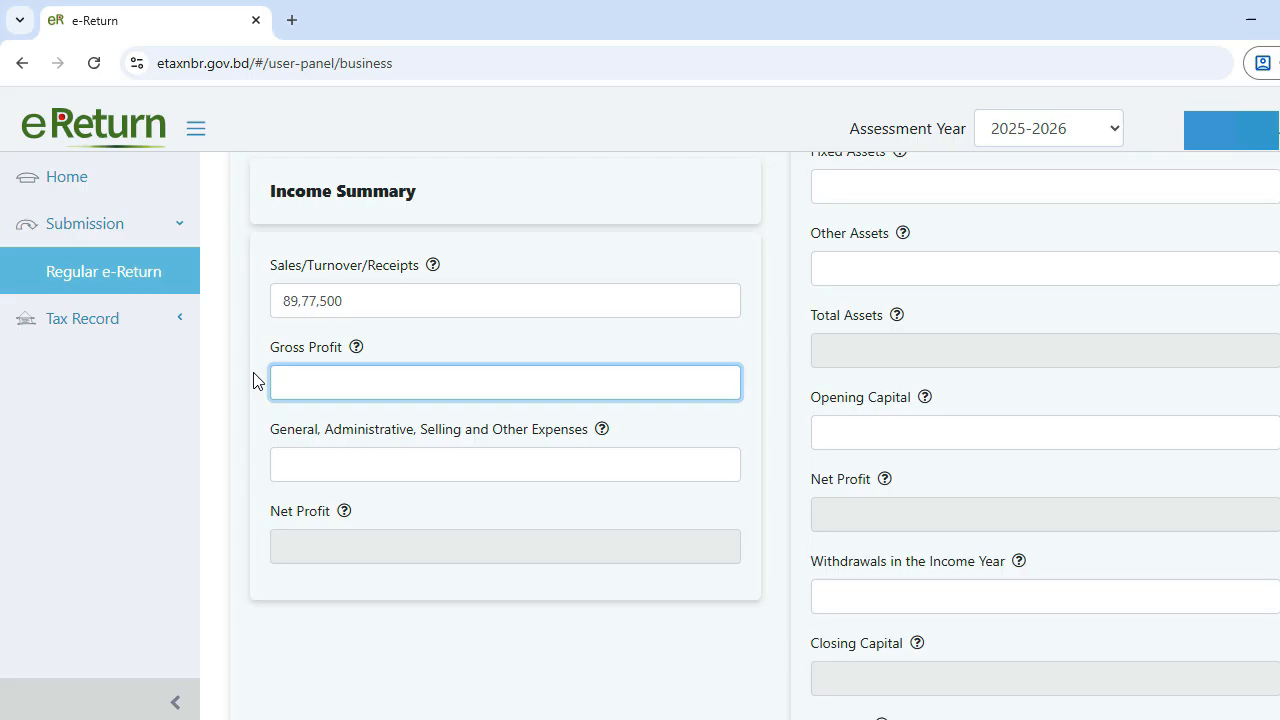
{"action": "type", "text": "747750"}
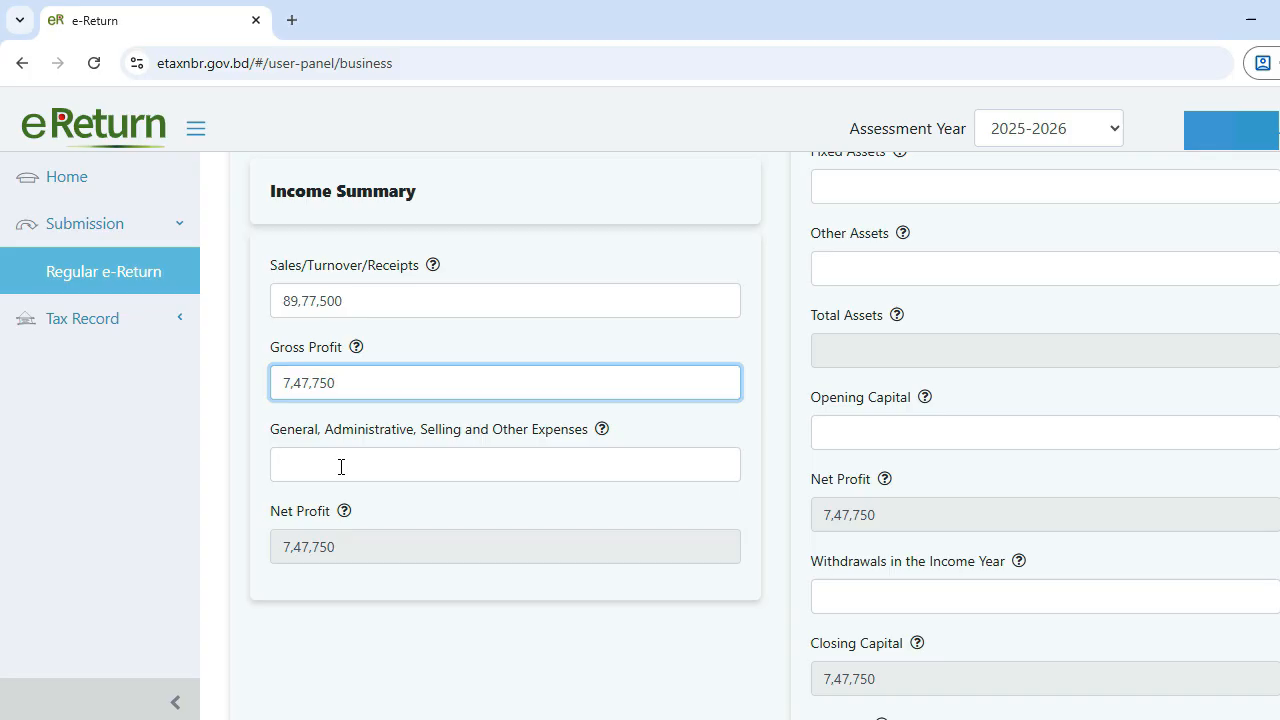
{"action": "left_click", "coordinate": [348, 466]}
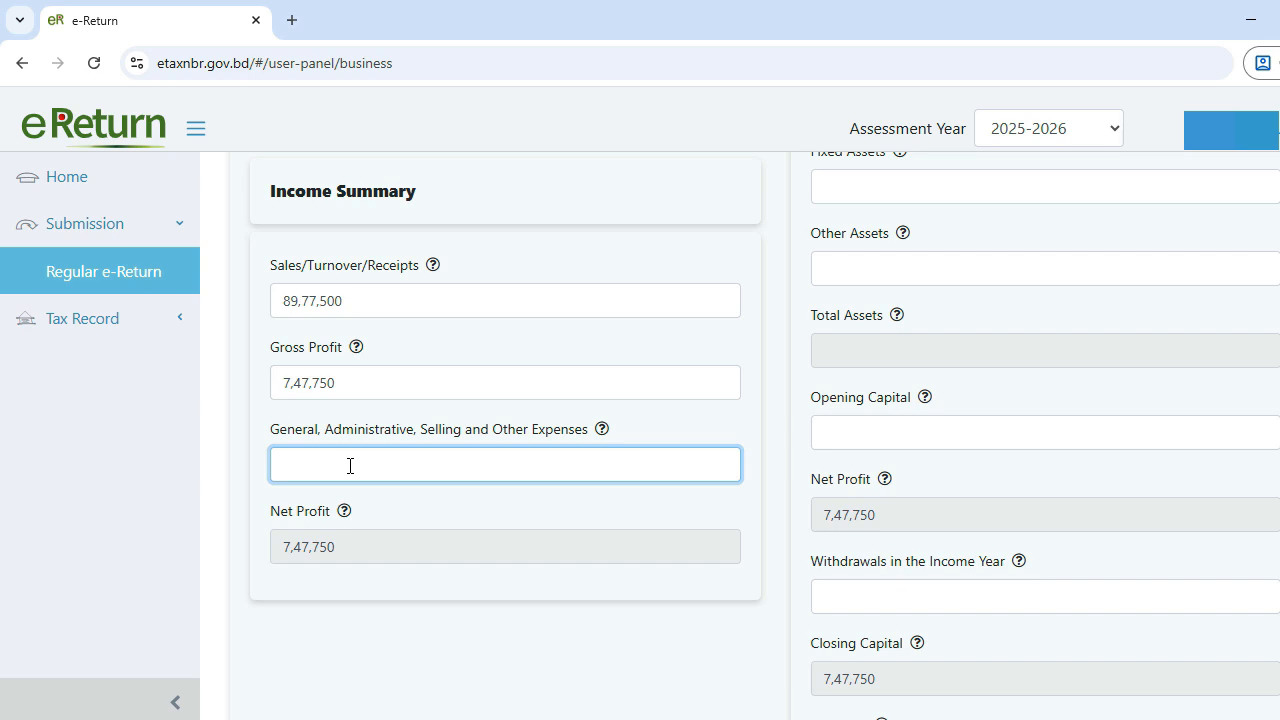
{"action": "type", "text": "2,49,250"}
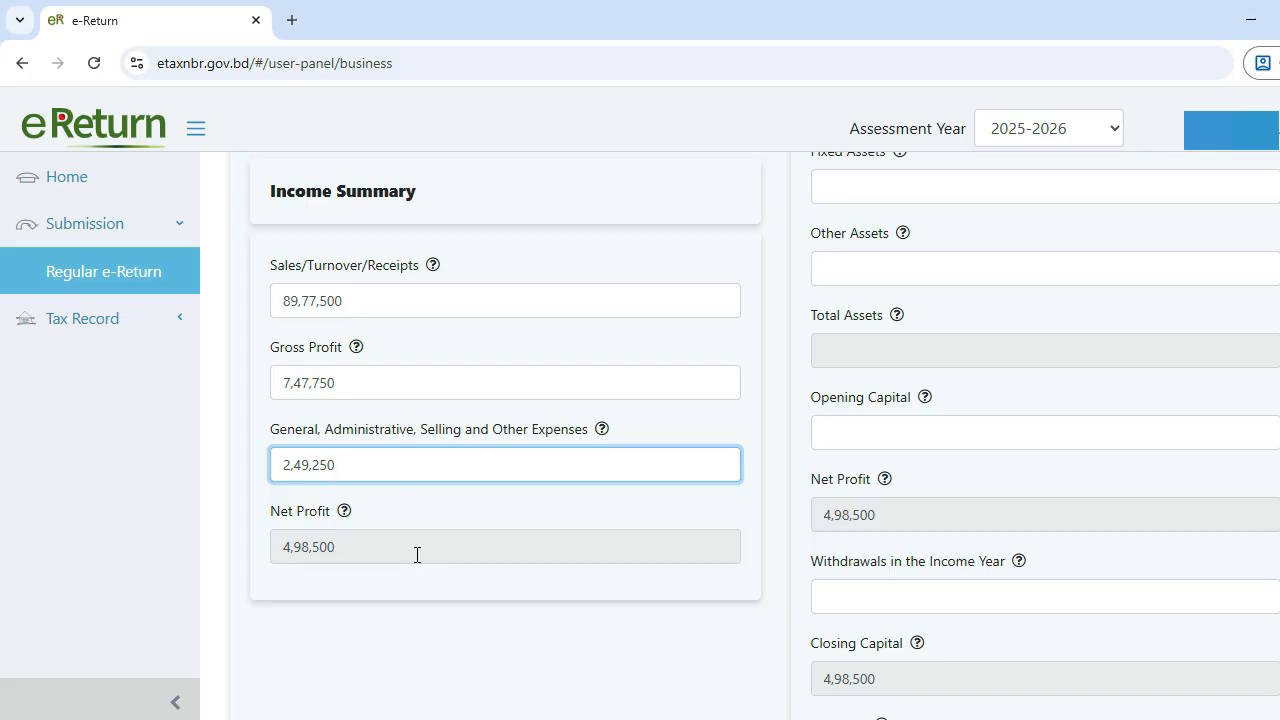
In the balance sheet summary, set the opening capital to 31,41,200 and the withdrawals in the income year to 3,00,000.
{"action": "scroll", "coordinate": [417, 555], "scroll_direction": "down", "scroll_amount": 2}
{"action": "left_click", "coordinate": [845, 238]}
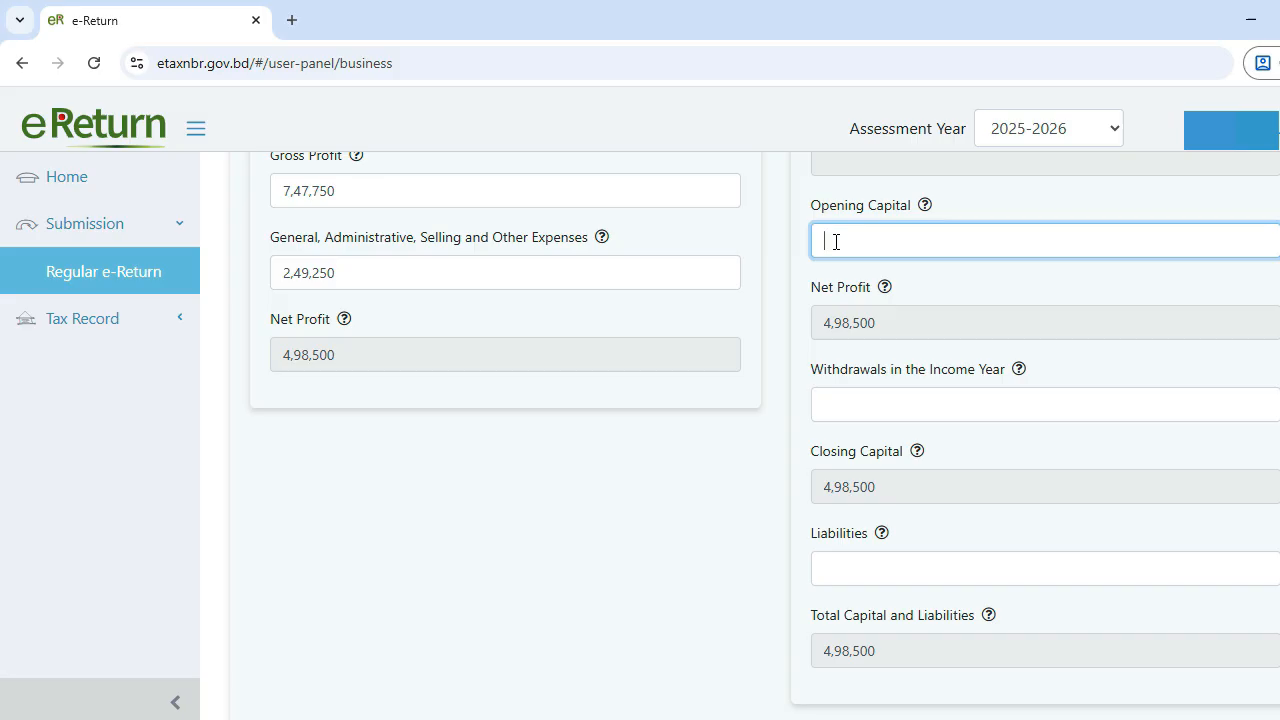
{"action": "type", "text": "3142"}
{"action": "key", "text": "BackSpace"}
{"action": "type", "text": "1,41,200"}
{"action": "left_click", "coordinate": [861, 404]}
{"action": "type", "text": "300000"}
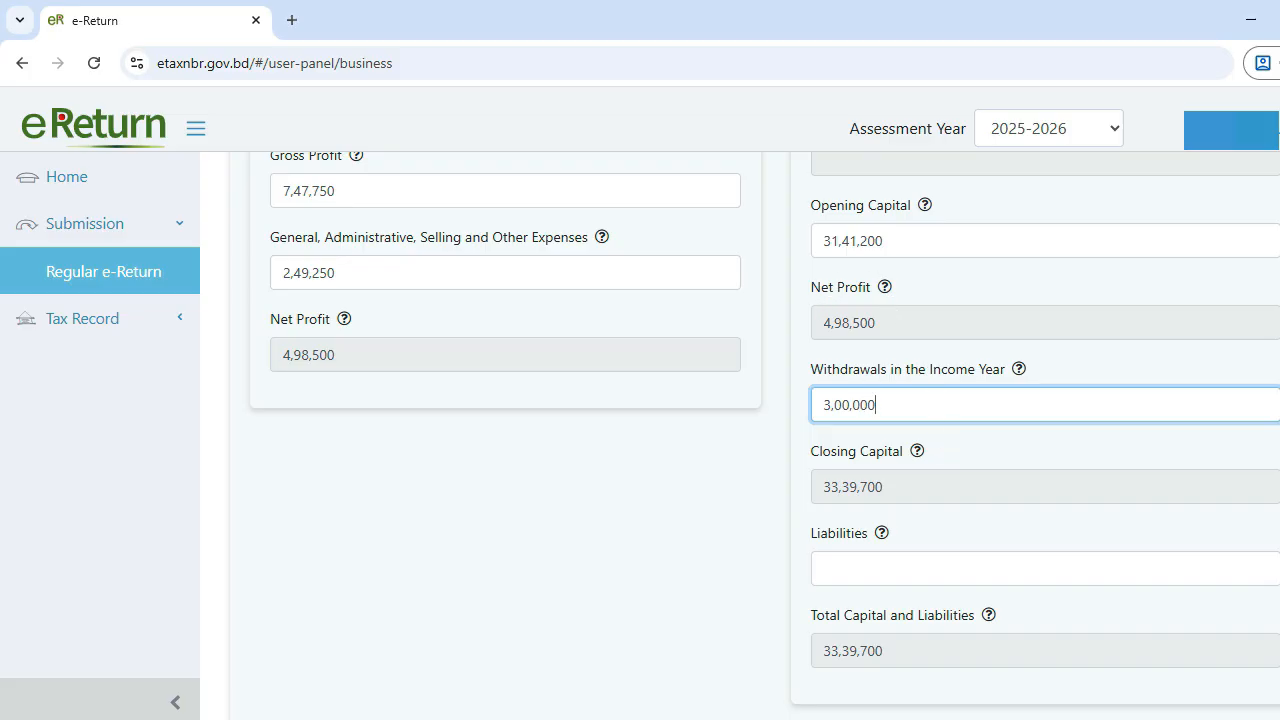
Set the inventories to 22,50,000 and the fixed assets to 2,50,000 in the balance sheet summary.
{"action": "scroll", "coordinate": [764, 436], "scroll_direction": "up", "scroll_amount": 1}
{"action": "scroll", "coordinate": [764, 436], "scroll_direction": "down", "scroll_amount": 1}
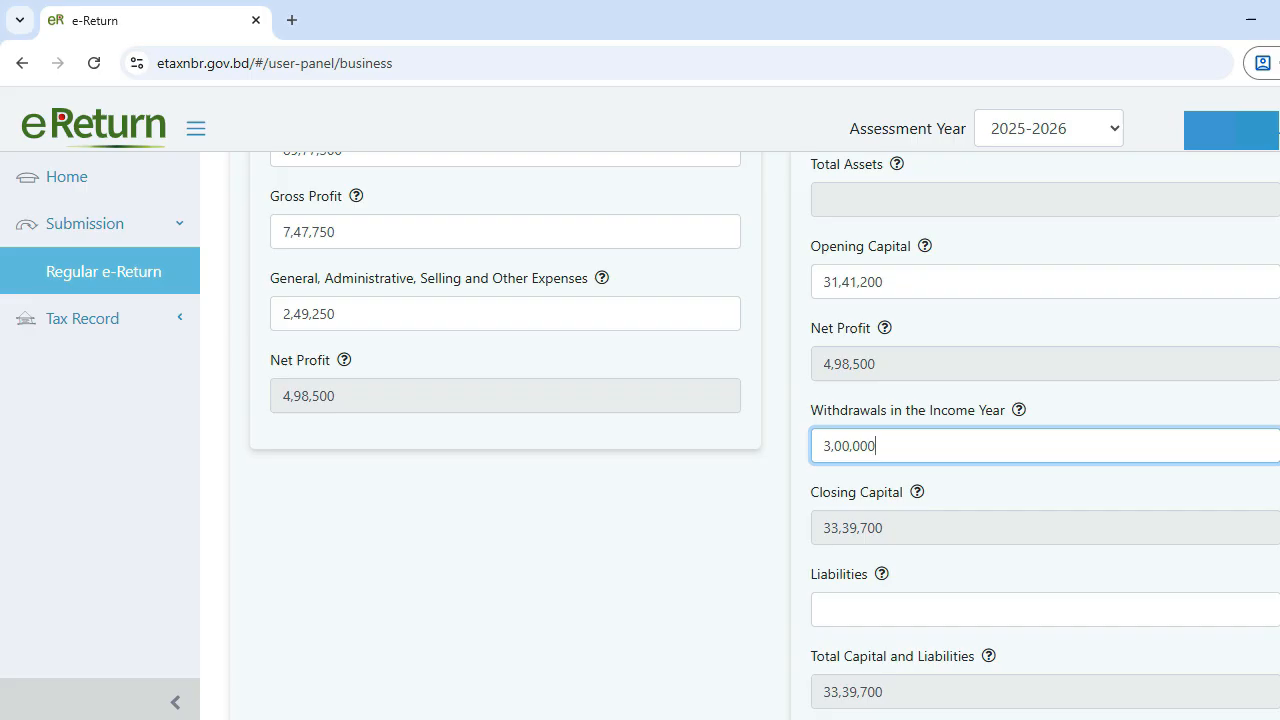
{"action": "scroll", "coordinate": [909, 309], "scroll_direction": "up", "scroll_amount": 4}
{"action": "left_click", "coordinate": [909, 316]}
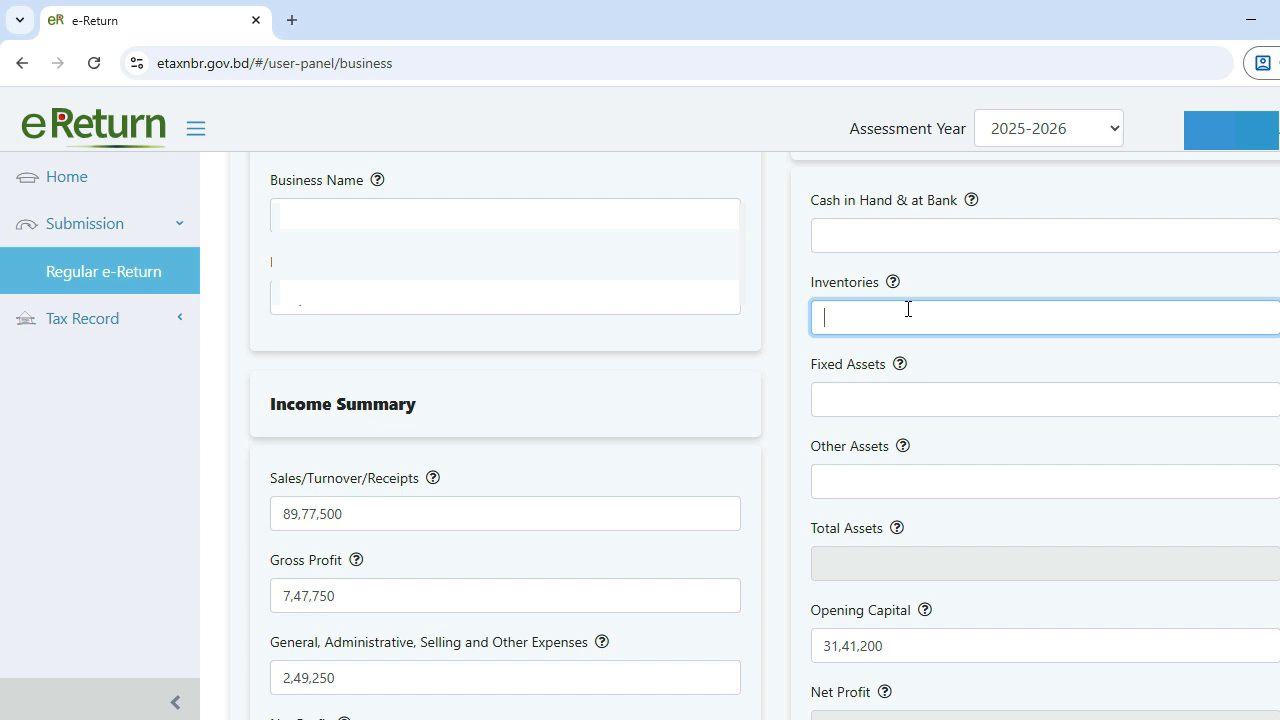
{"action": "type", "text": "2250000"}
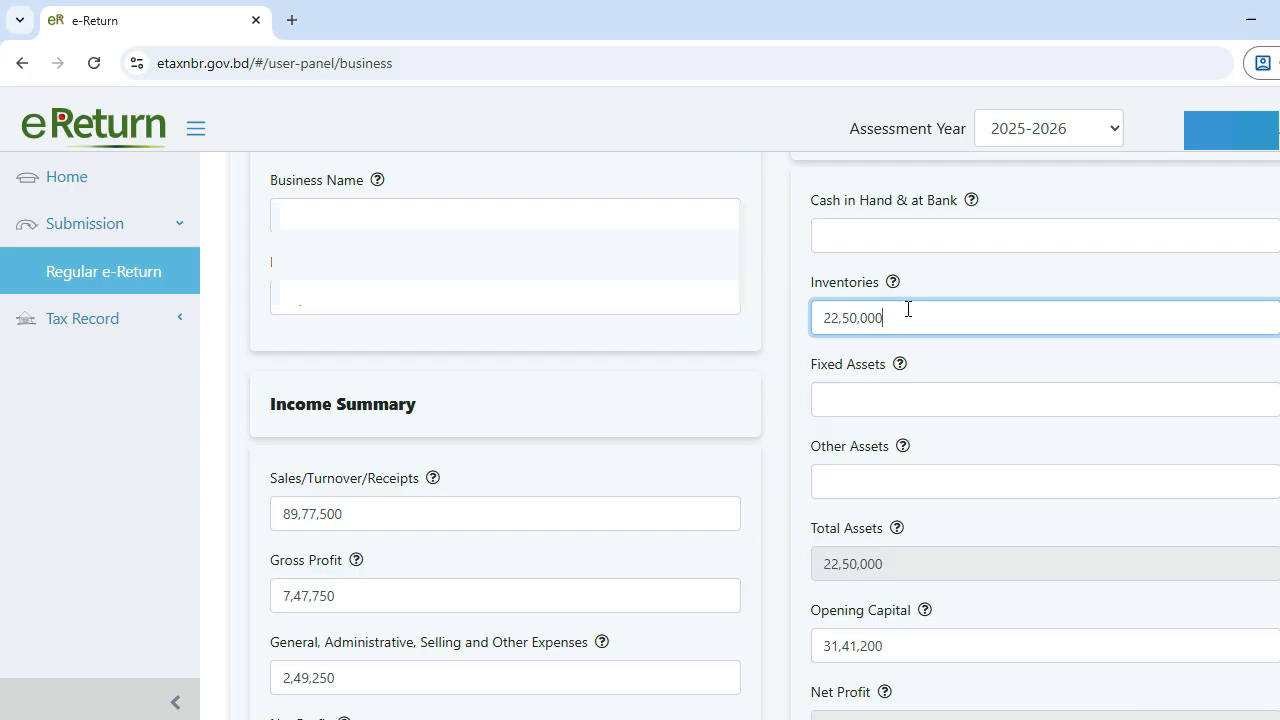
{"action": "left_click", "coordinate": [864, 401]}
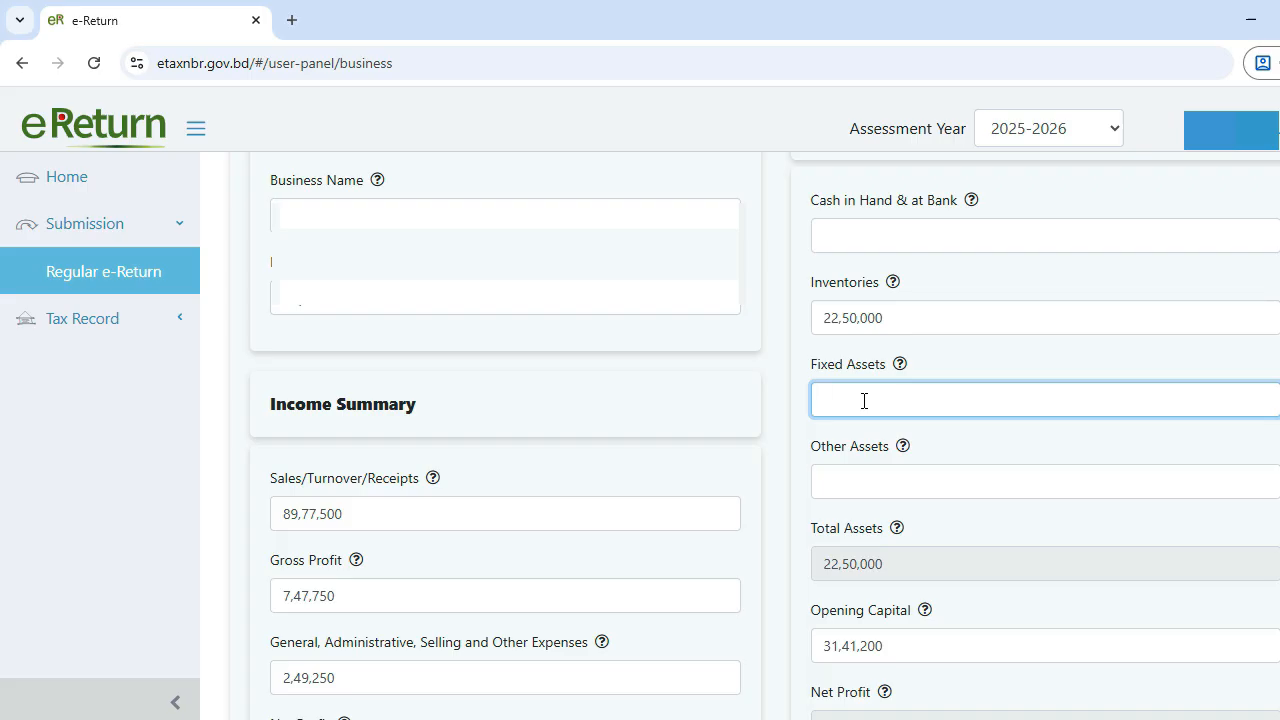
{"action": "type", "text": "250000"}
In the balance sheet summary, set cash in hand and at bank to 8,39,700 and other assets to 0.
{"action": "scroll", "coordinate": [952, 471], "scroll_direction": "down", "scroll_amount": 5}
{"action": "double_click", "coordinate": [829, 569]}
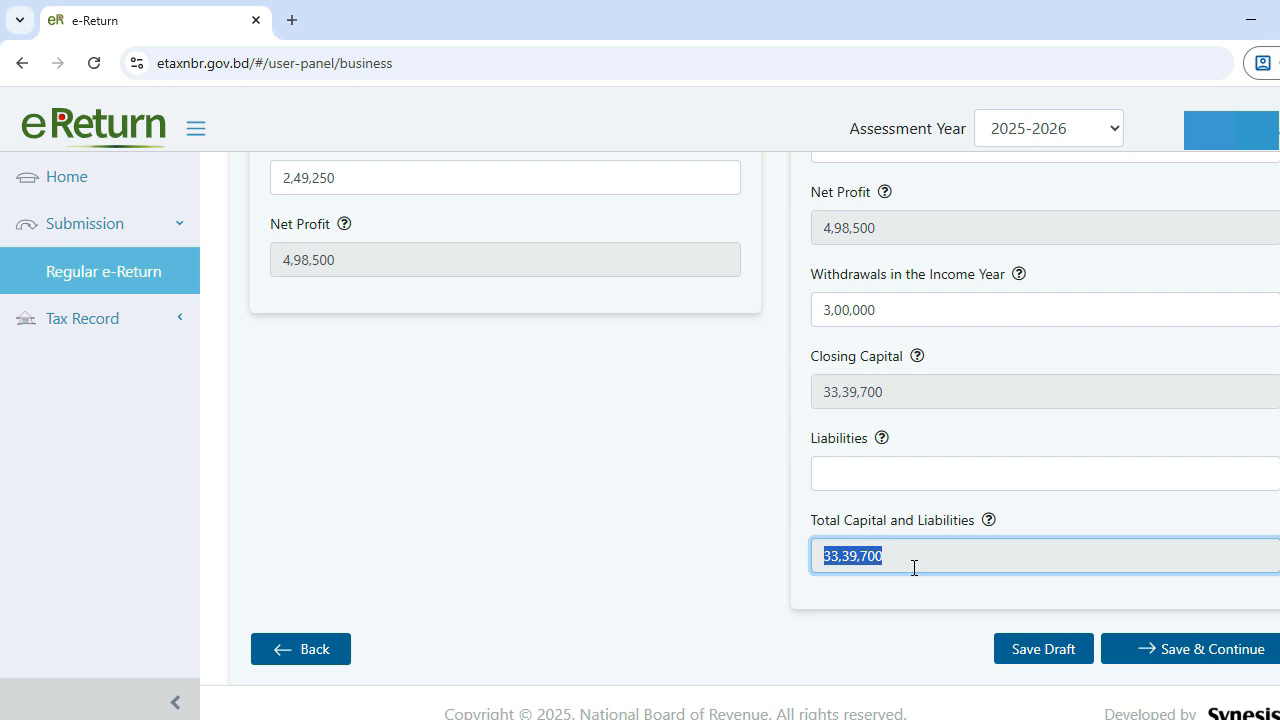
{"action": "scroll", "coordinate": [914, 567], "scroll_direction": "up", "scroll_amount": 2}
{"action": "scroll", "coordinate": [914, 567], "scroll_direction": "up", "scroll_amount": 1}
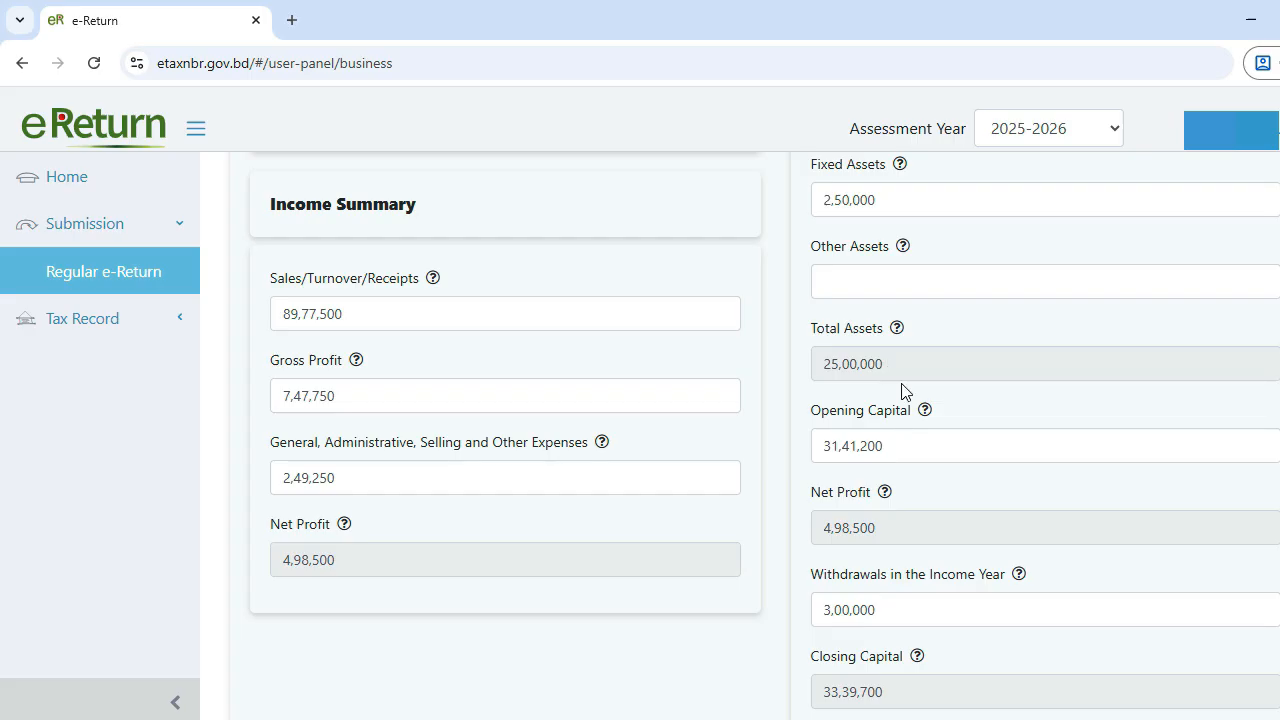
{"action": "scroll", "coordinate": [902, 390], "scroll_direction": "up", "scroll_amount": 2}
{"action": "left_click", "coordinate": [897, 243]}
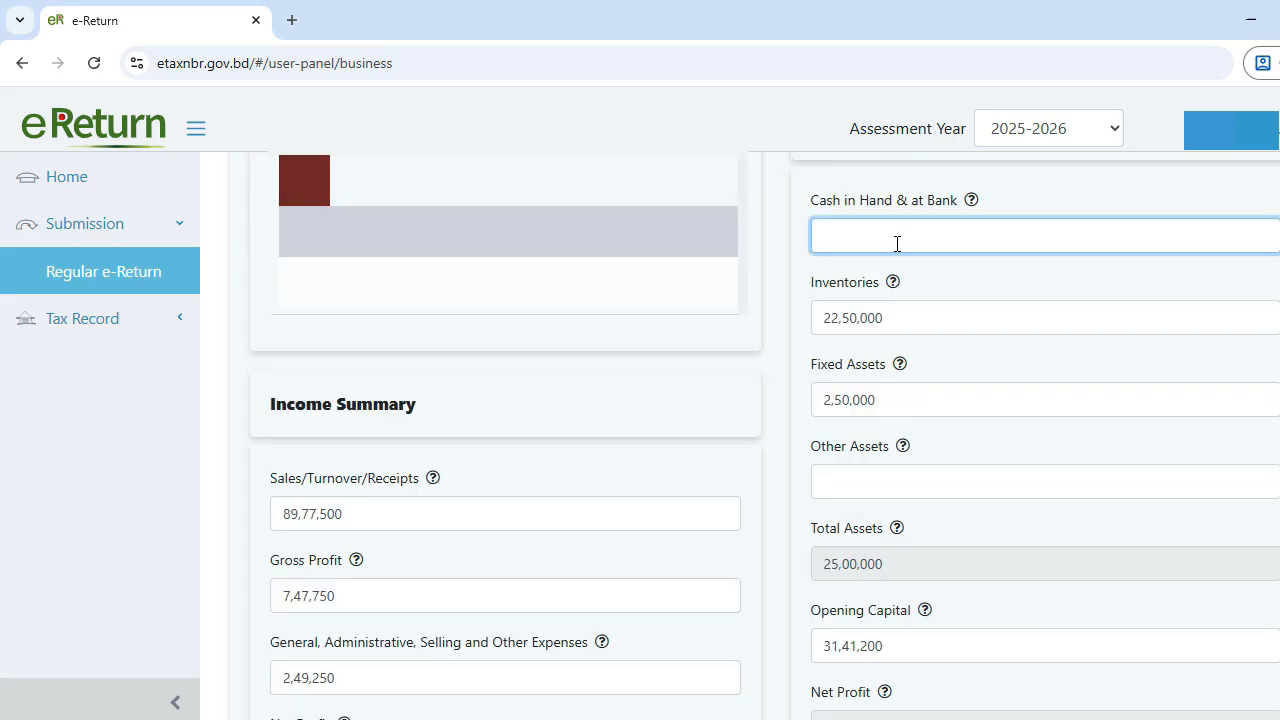
{"action": "type", "text": "8,39,700"}
{"action": "left_click", "coordinate": [885, 485]}
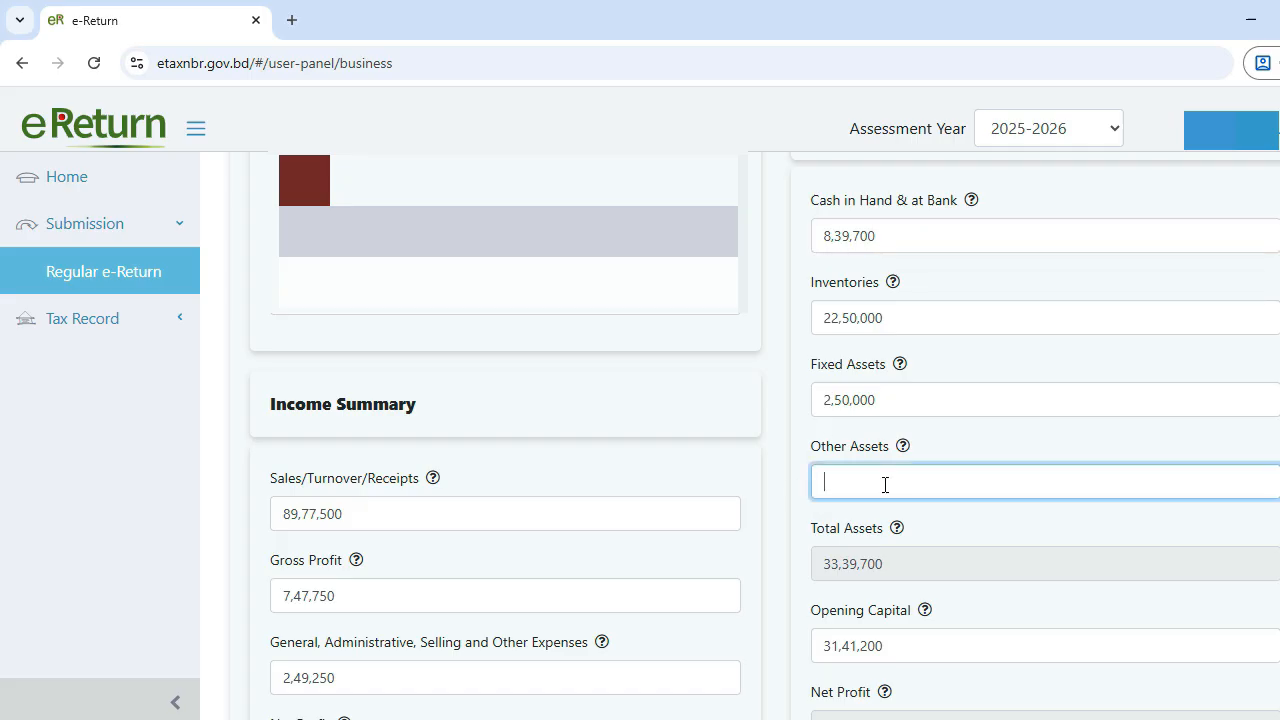
{"action": "type", "text": "0"}
Set the liabilities to 0, then save the business income details and continue to the Expenditure page.
{"action": "scroll", "coordinate": [902, 540], "scroll_direction": "down", "scroll_amount": 1}
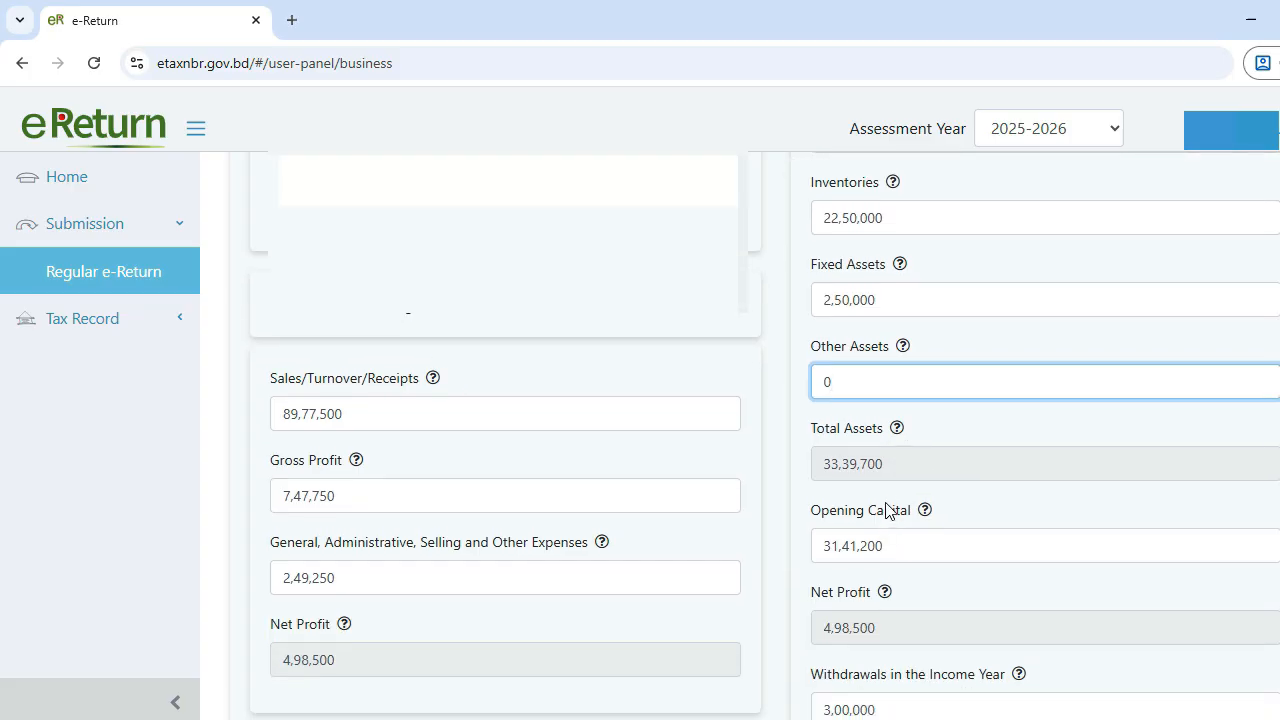
{"action": "scroll", "coordinate": [891, 514], "scroll_direction": "down", "scroll_amount": 4}
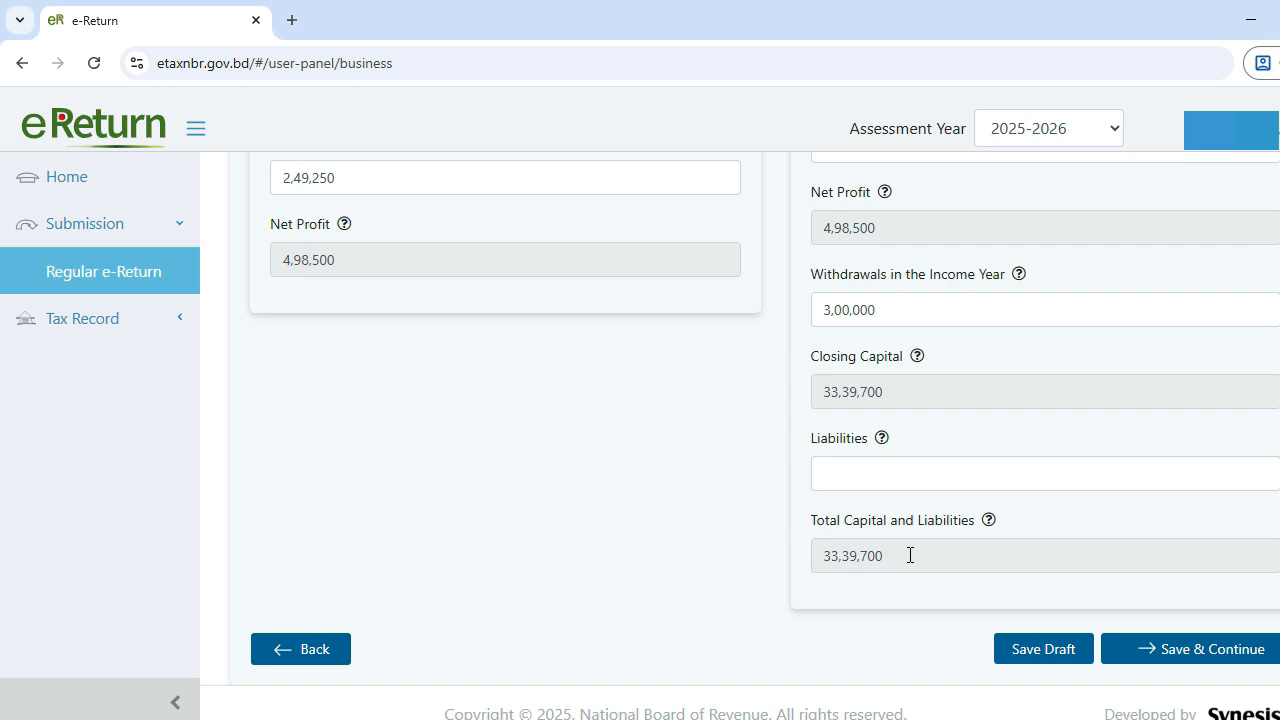
{"action": "left_click", "coordinate": [884, 472]}
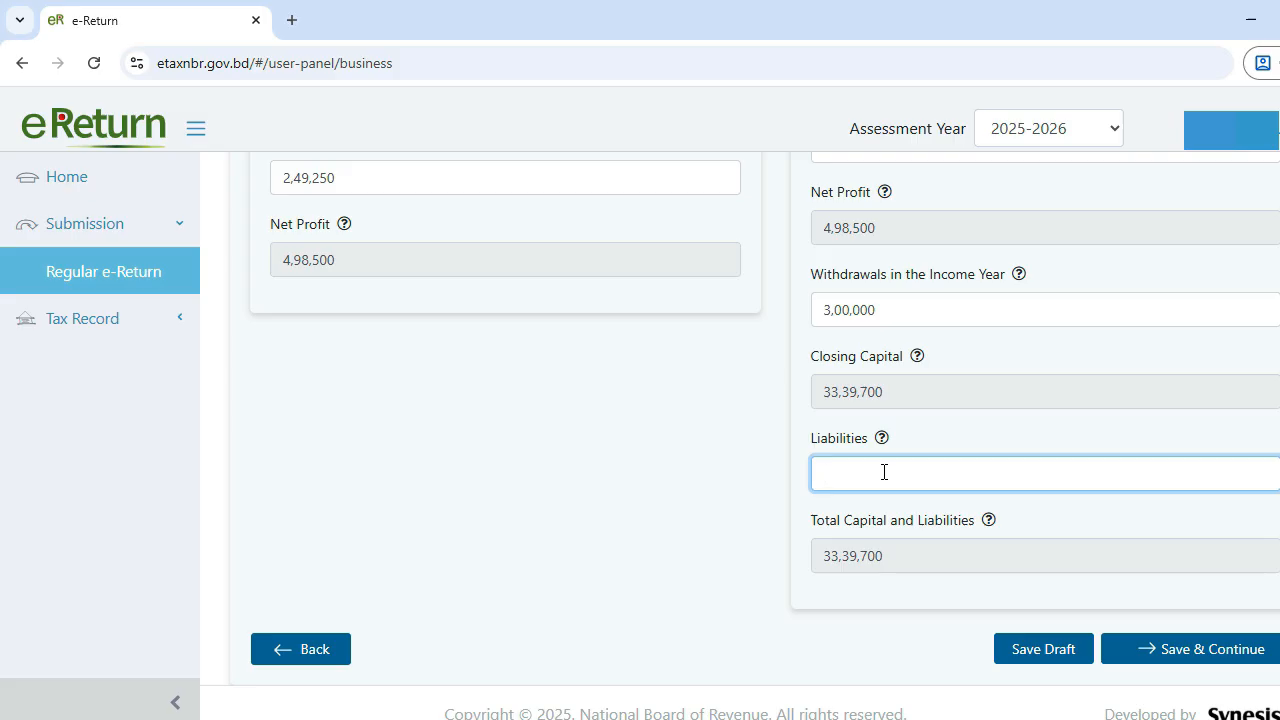
{"action": "type", "text": "0"}
{"action": "left_click", "coordinate": [1180, 652]}
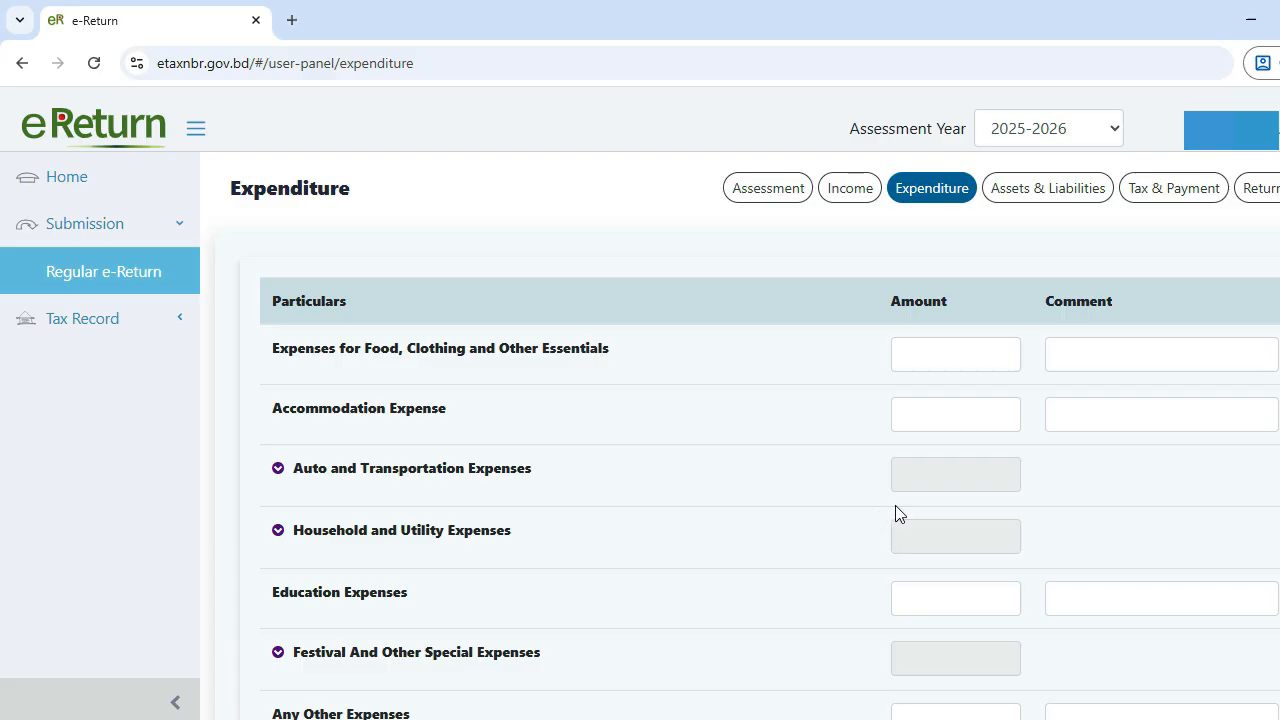
Enter expenses of 2,00,000 for food, clothing and other essentials, 6,000 for other transportation and 0 for accommodation.
{"action": "left_click", "coordinate": [972, 353]}
{"action": "type", "text": "200000"}
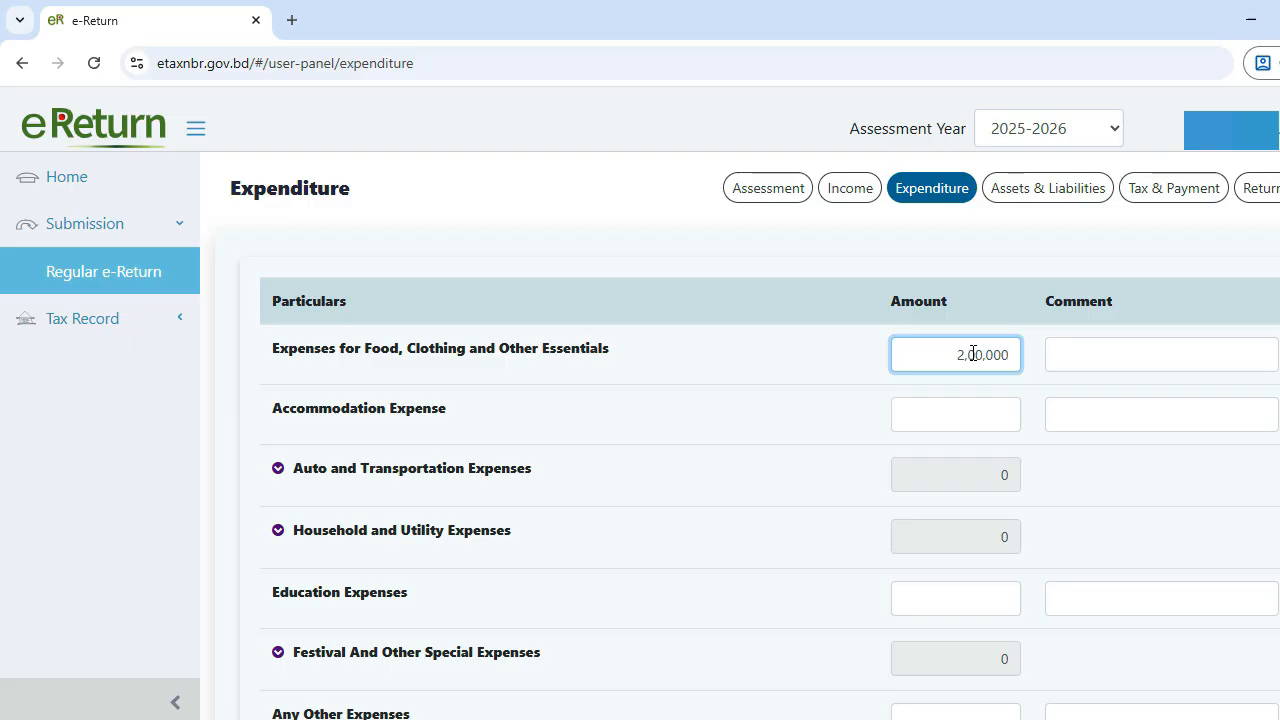
{"action": "left_click", "coordinate": [426, 472]}
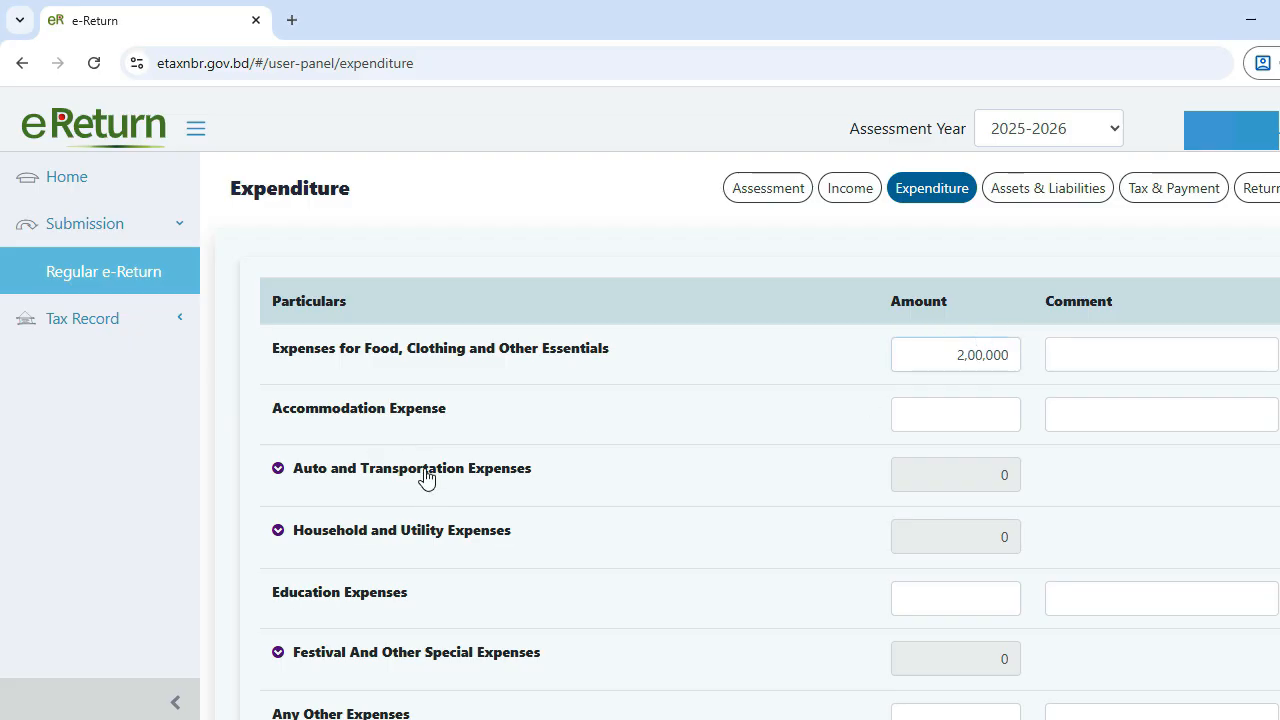
{"action": "left_click", "coordinate": [970, 605]}
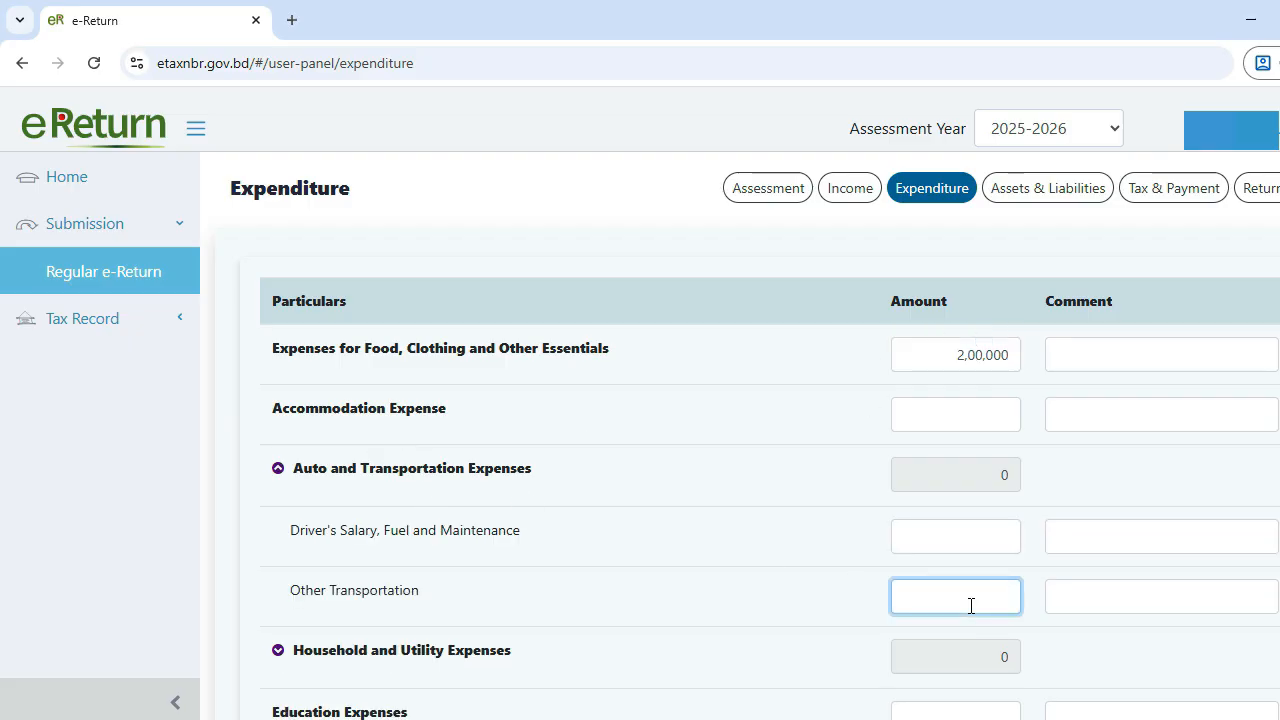
{"action": "type", "text": "6000"}
{"action": "left_click", "coordinate": [976, 415]}
{"action": "type", "text": "4"}
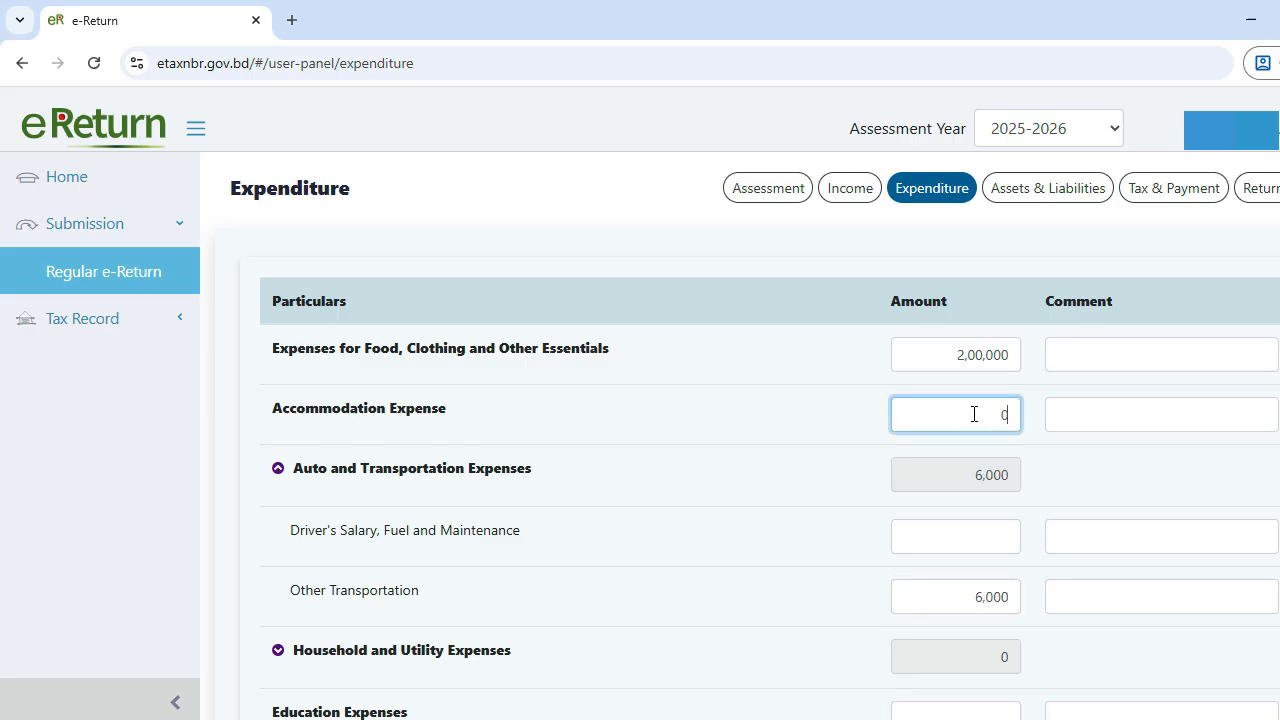
Enter 50,000 for festival, party and events, and 20,000 for any other expenses.
{"action": "scroll", "coordinate": [450, 483], "scroll_direction": "down", "scroll_amount": 3}
{"action": "left_click", "coordinate": [946, 430]}
{"action": "type", "text": "50000"}
{"action": "scroll", "coordinate": [911, 389], "scroll_direction": "down", "scroll_amount": 3}
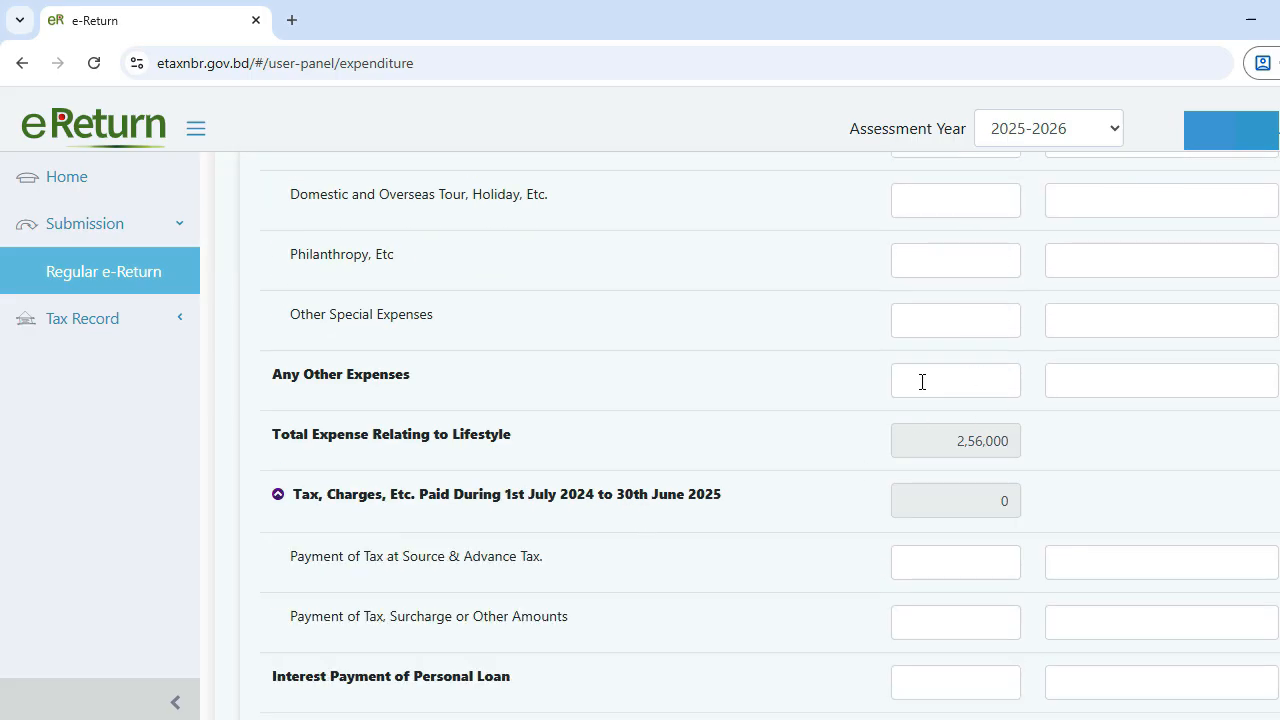
{"action": "left_click", "coordinate": [930, 382]}
{"action": "type", "text": "200000"}
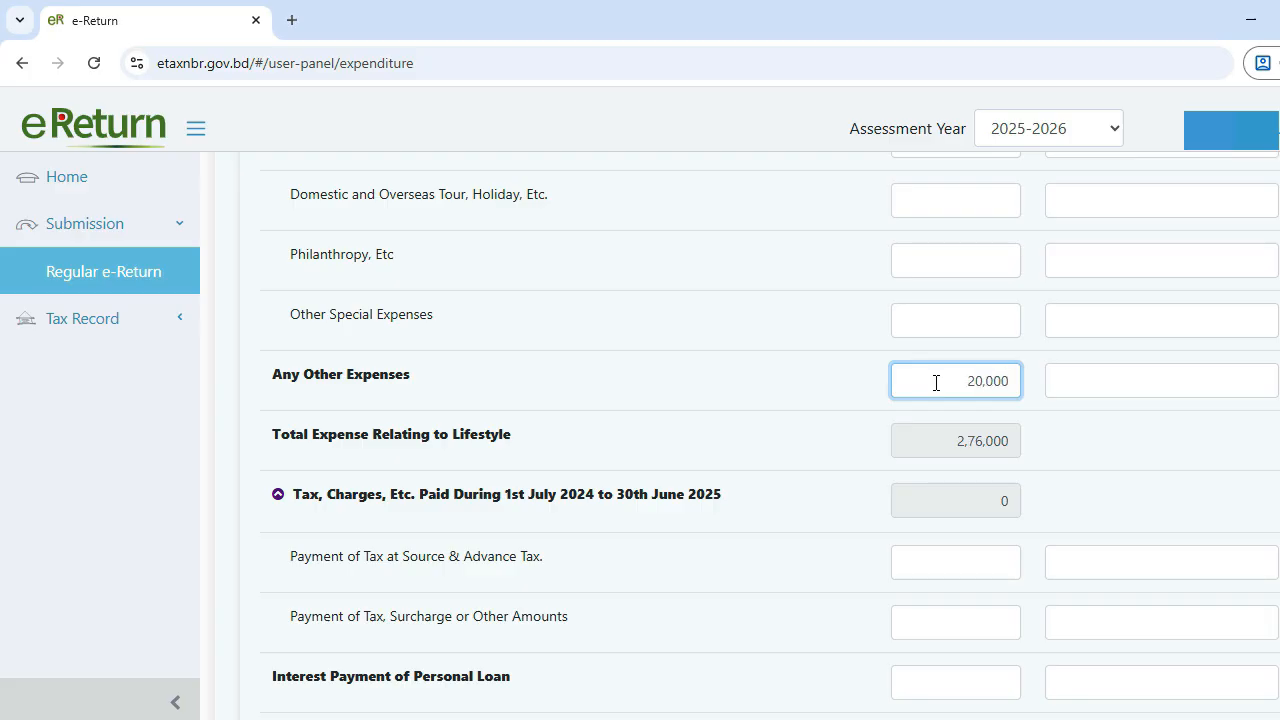
Expand the household and utility expenses and enter an expense of 12,000 there.
{"action": "scroll", "coordinate": [934, 380], "scroll_direction": "up", "scroll_amount": 3}
{"action": "scroll", "coordinate": [907, 409], "scroll_direction": "up", "scroll_amount": 1}
{"action": "scroll", "coordinate": [874, 354], "scroll_direction": "down", "scroll_amount": 1}
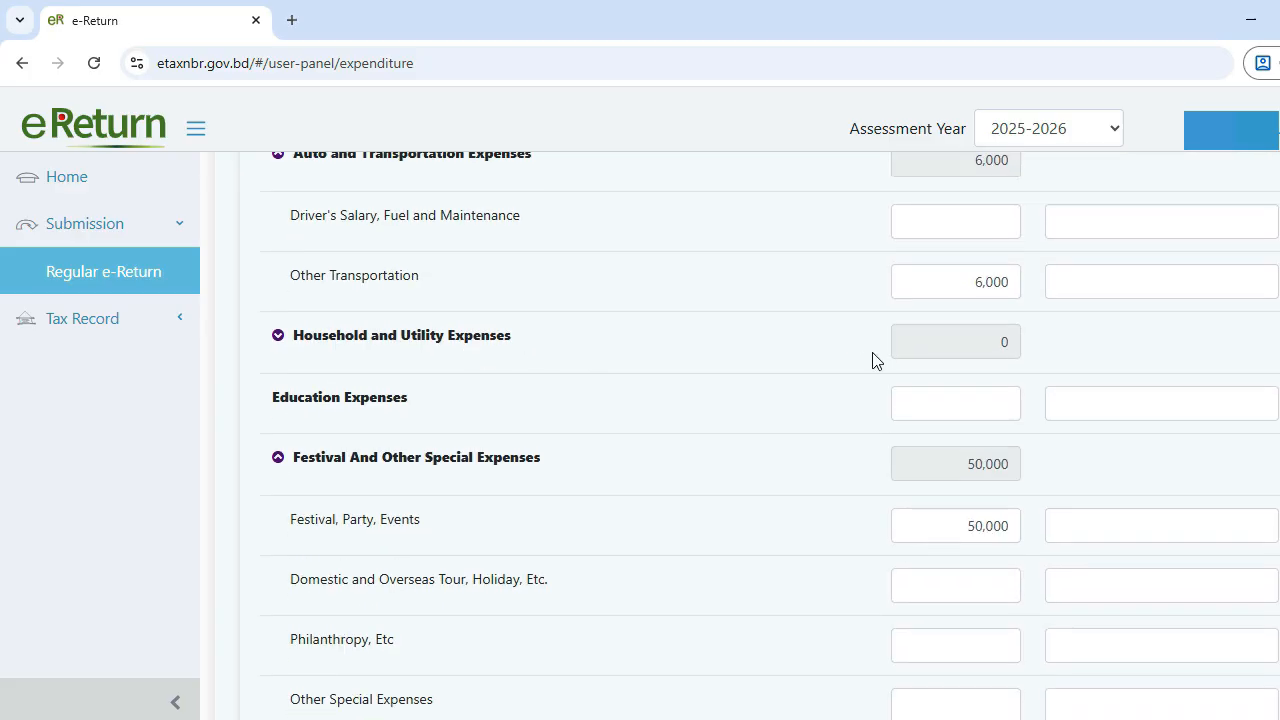
{"action": "left_click", "coordinate": [279, 251]}
{"action": "scroll", "coordinate": [884, 350], "scroll_direction": "down", "scroll_amount": 2}
{"action": "scroll", "coordinate": [890, 360], "scroll_direction": "up", "scroll_amount": 1}
{"action": "left_click", "coordinate": [922, 343]}
{"action": "left_click", "coordinate": [983, 406]}
{"action": "scroll", "coordinate": [983, 408], "scroll_direction": "down", "scroll_amount": 4}
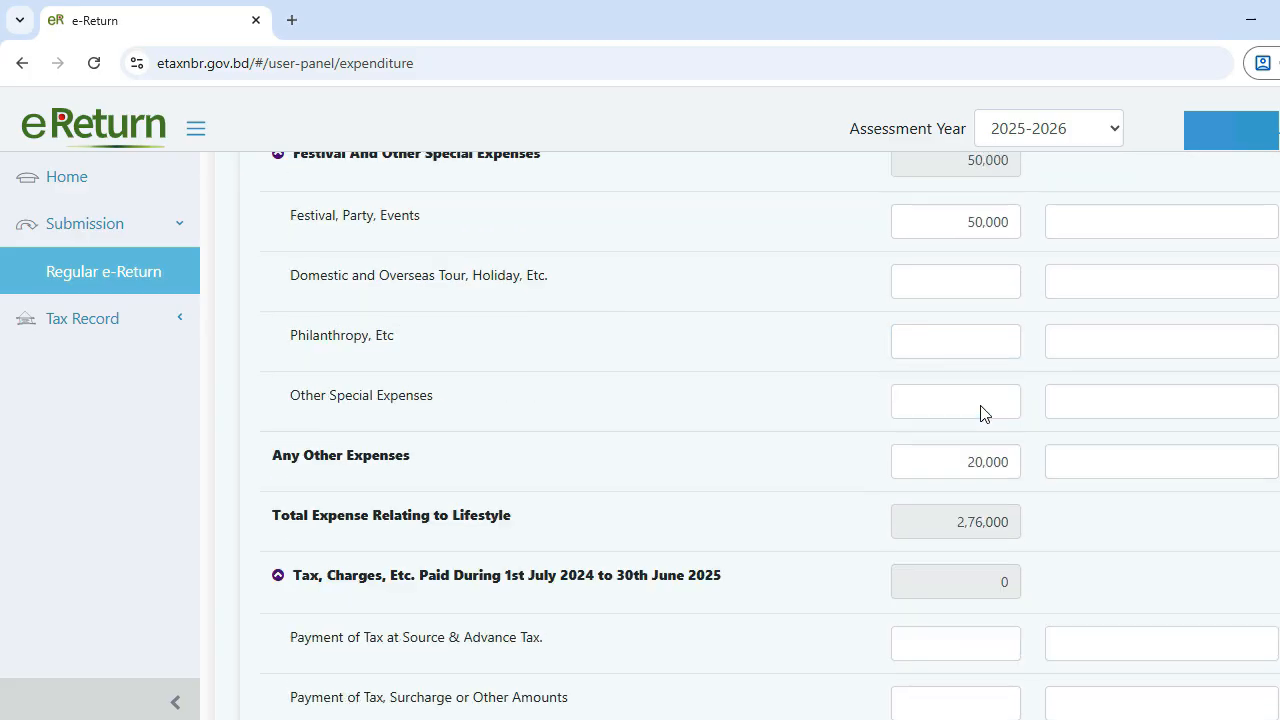
{"action": "type", "text": "12000"}
Enter 2,000 for tax at source and advance tax, and 3,000 for payment of tax, surcharge or other amounts.
{"action": "scroll", "coordinate": [986, 395], "scroll_direction": "down", "scroll_amount": 5}
{"action": "left_click", "coordinate": [947, 318]}
{"action": "type", "text": "2000"}
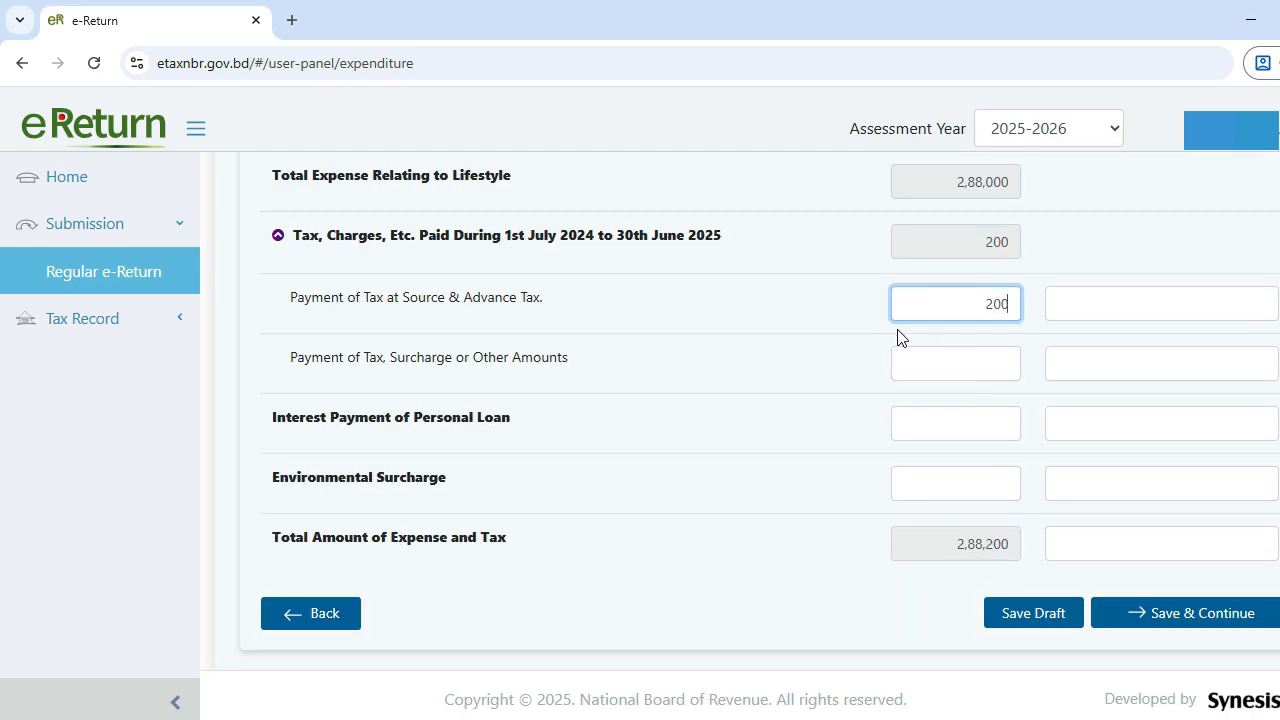
{"action": "left_click", "coordinate": [926, 362]}
{"action": "type", "text": "3000"}
Change the food, clothing and other essentials expense to 2,07,000, then save and continue to Assets & Liabilities.
{"action": "scroll", "coordinate": [976, 421], "scroll_direction": "up", "scroll_amount": 8}
{"action": "scroll", "coordinate": [976, 421], "scroll_direction": "up", "scroll_amount": 3}
{"action": "left_click", "coordinate": [965, 351]}
{"action": "type", "text": "207000"}
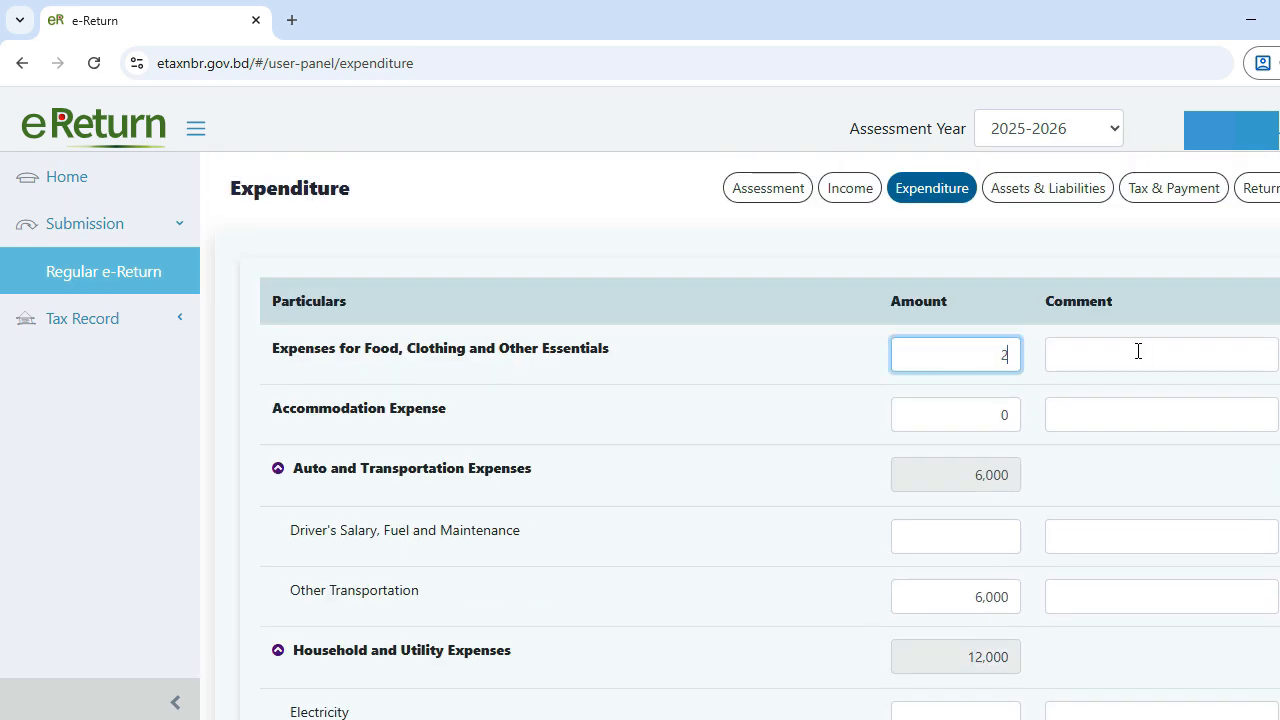
{"action": "scroll", "coordinate": [1137, 351], "scroll_direction": "down", "scroll_amount": 10}
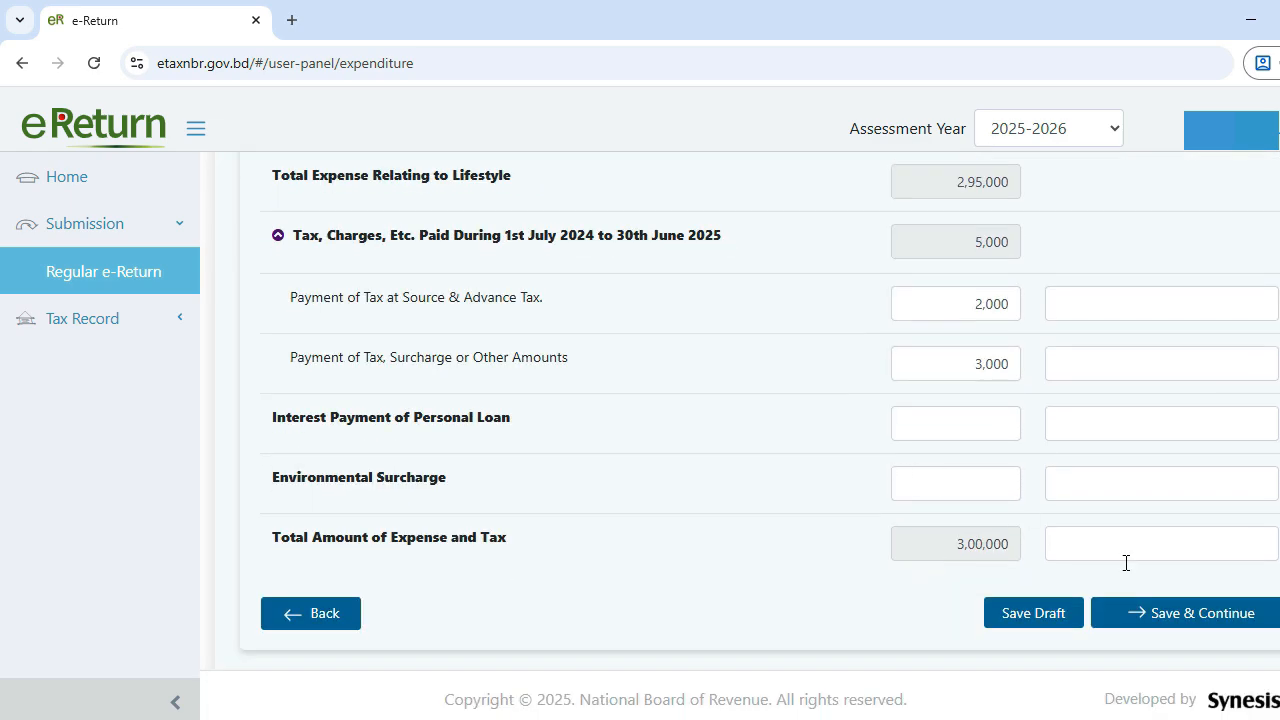
{"action": "left_click", "coordinate": [1160, 614]}
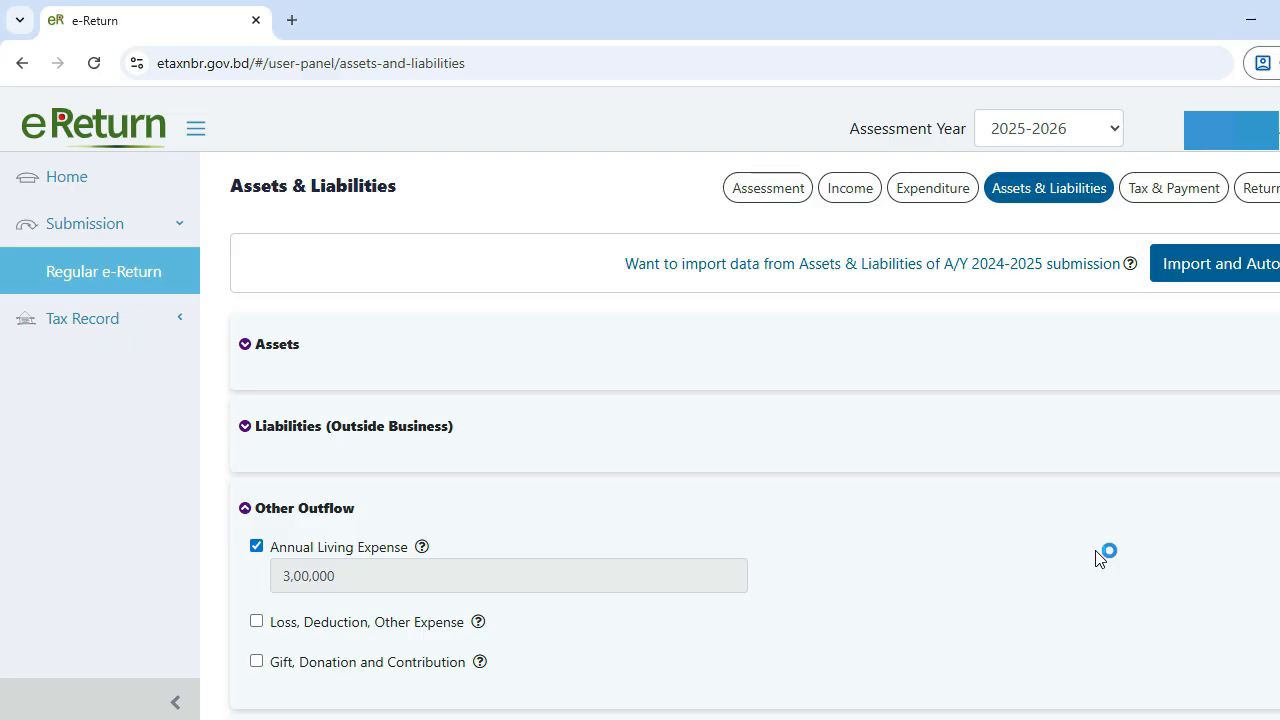
Enter 40,82,300 as the net wealth at the last date of the previous income year.
{"action": "scroll", "coordinate": [1099, 558], "scroll_direction": "down", "scroll_amount": 5}
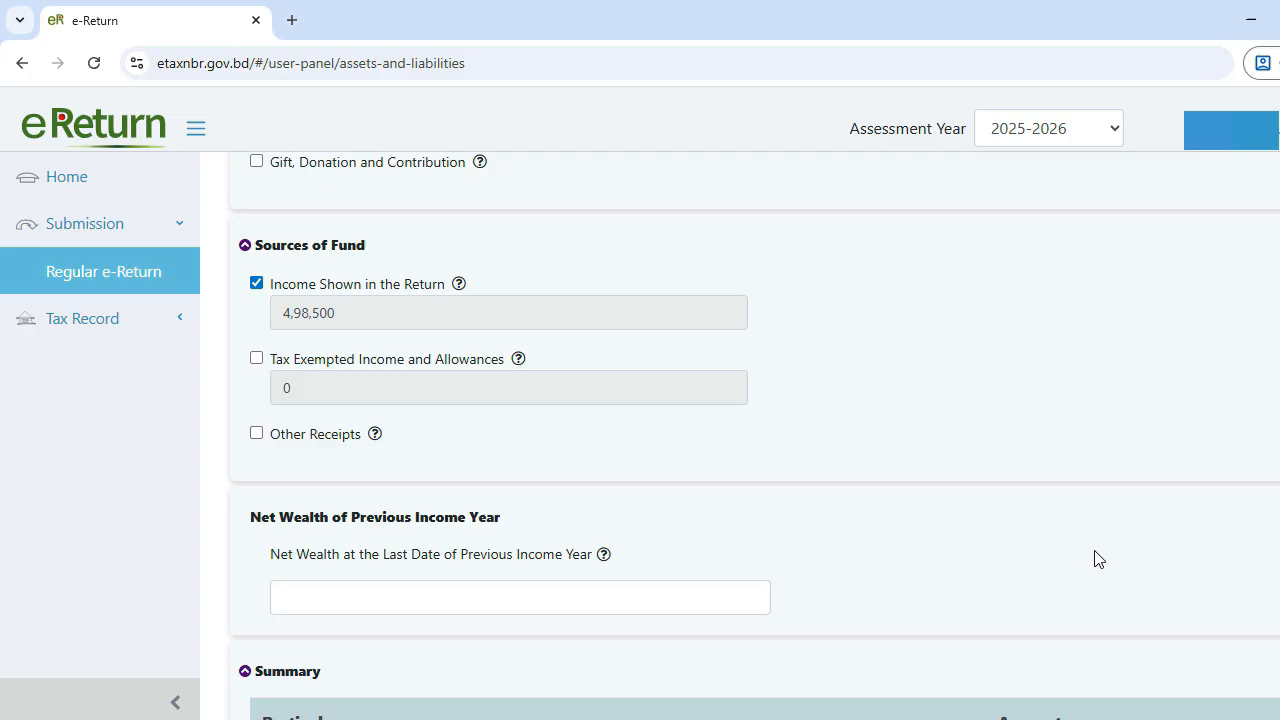
{"action": "left_click", "coordinate": [433, 597]}
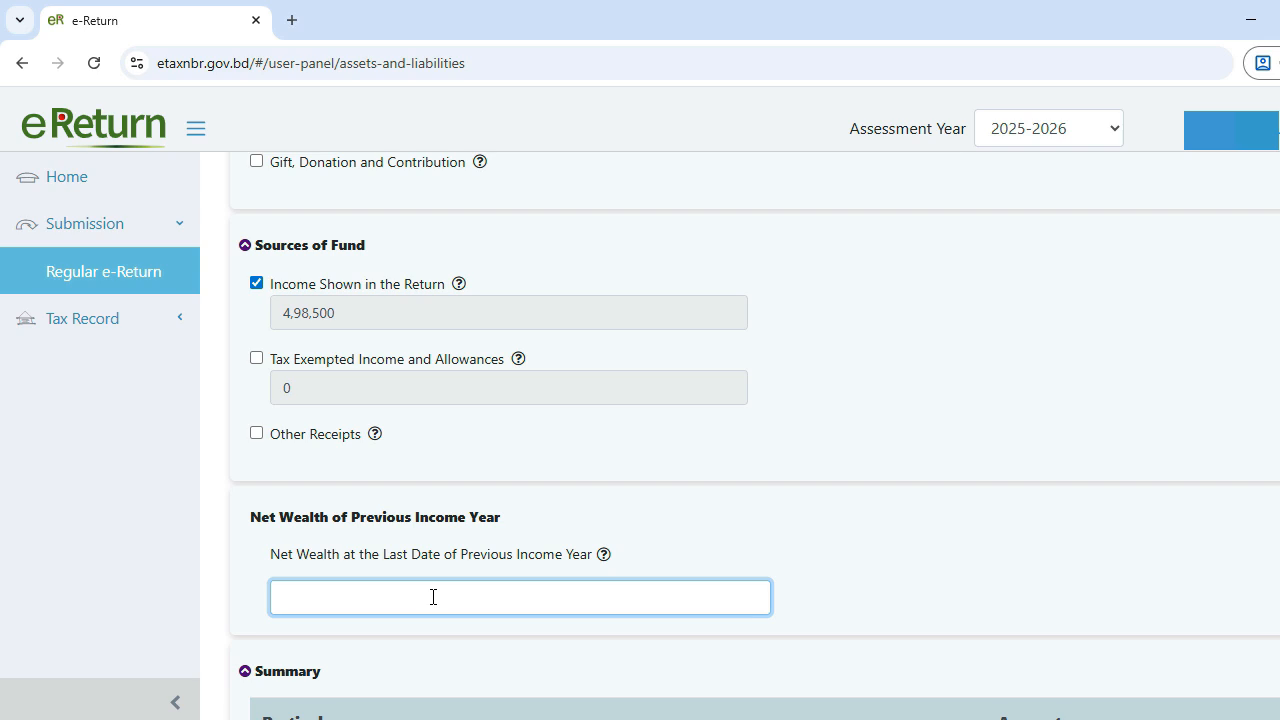
{"action": "type", "text": "4082300"}
Expand the assets and select business capital other than director's shareholdings in limited companies.
{"action": "scroll", "coordinate": [523, 414], "scroll_direction": "up", "scroll_amount": 5}
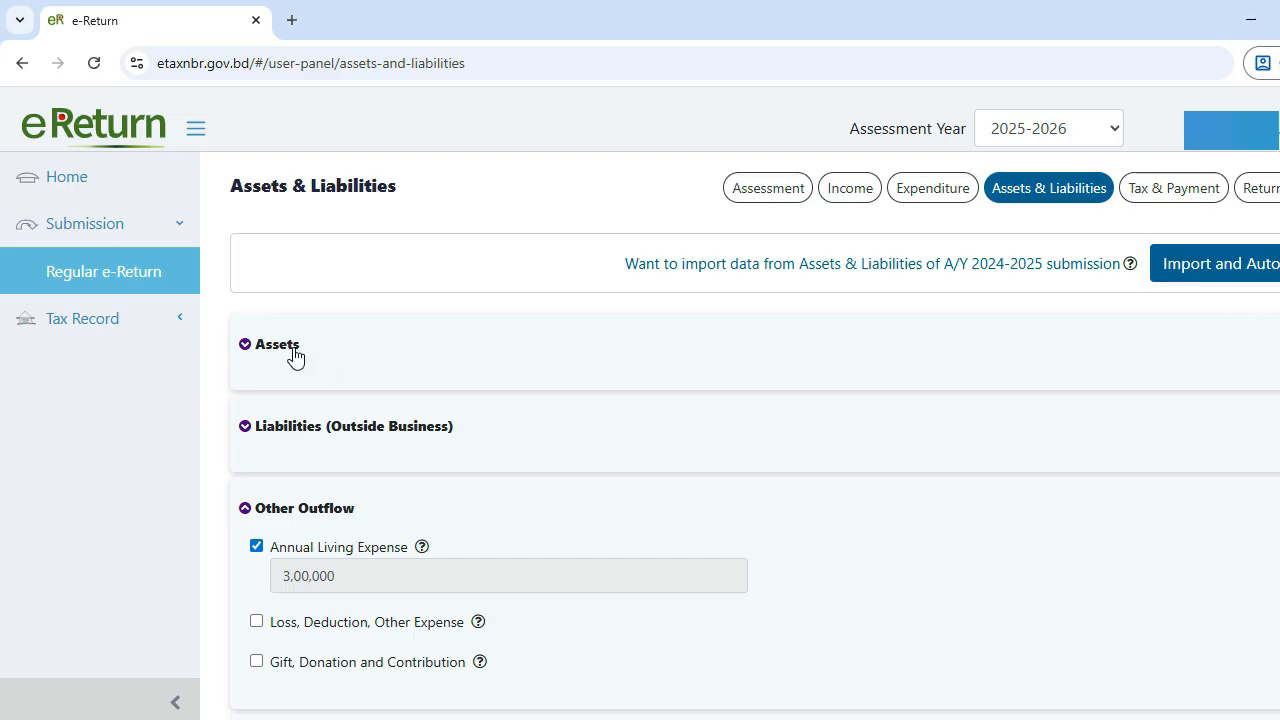
{"action": "left_click", "coordinate": [277, 344]}
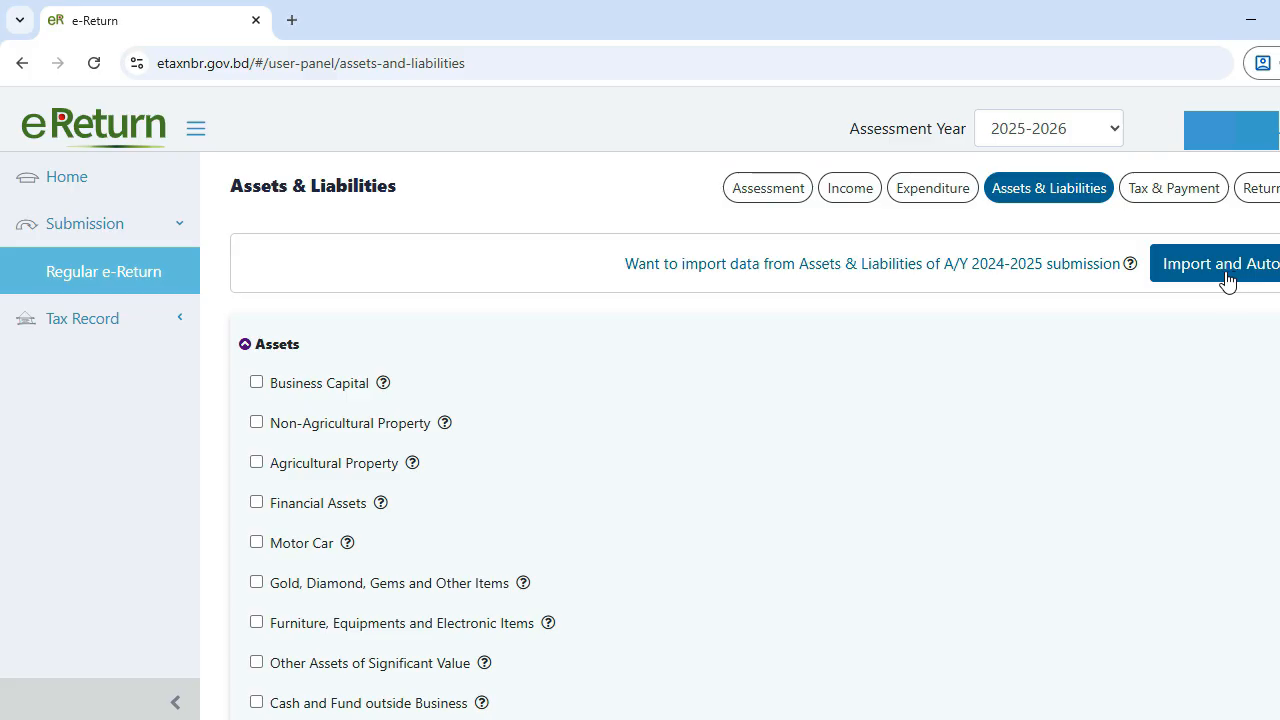
{"action": "left_click", "coordinate": [256, 382]}
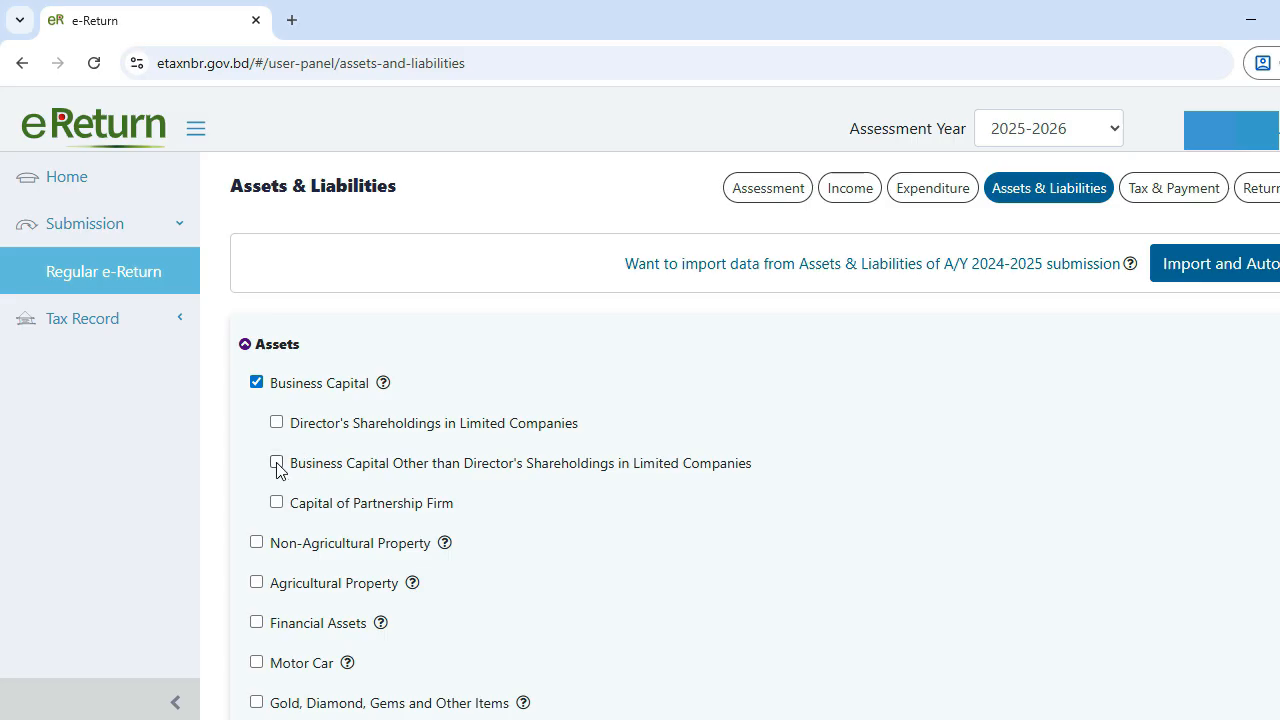
{"action": "left_click", "coordinate": [277, 462]}
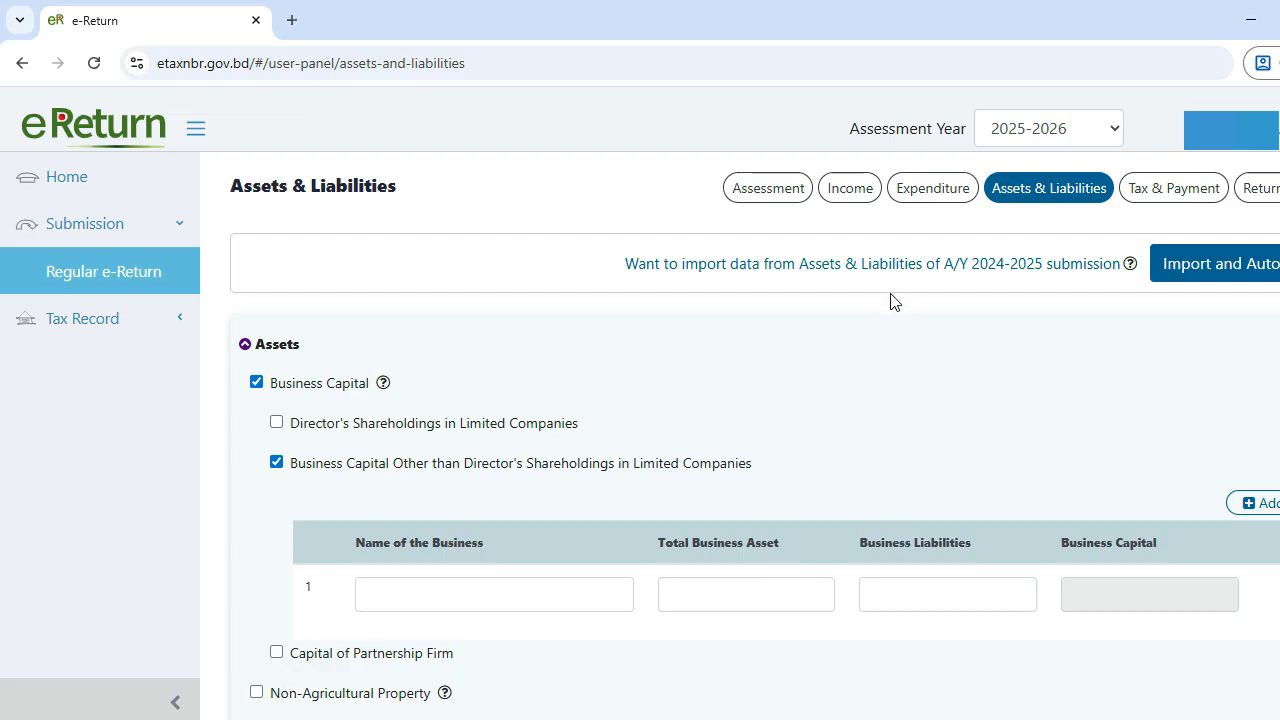
Go back to the business income details and copy the Total Assets value from the balance sheet summary.
{"action": "left_click", "coordinate": [847, 200]}
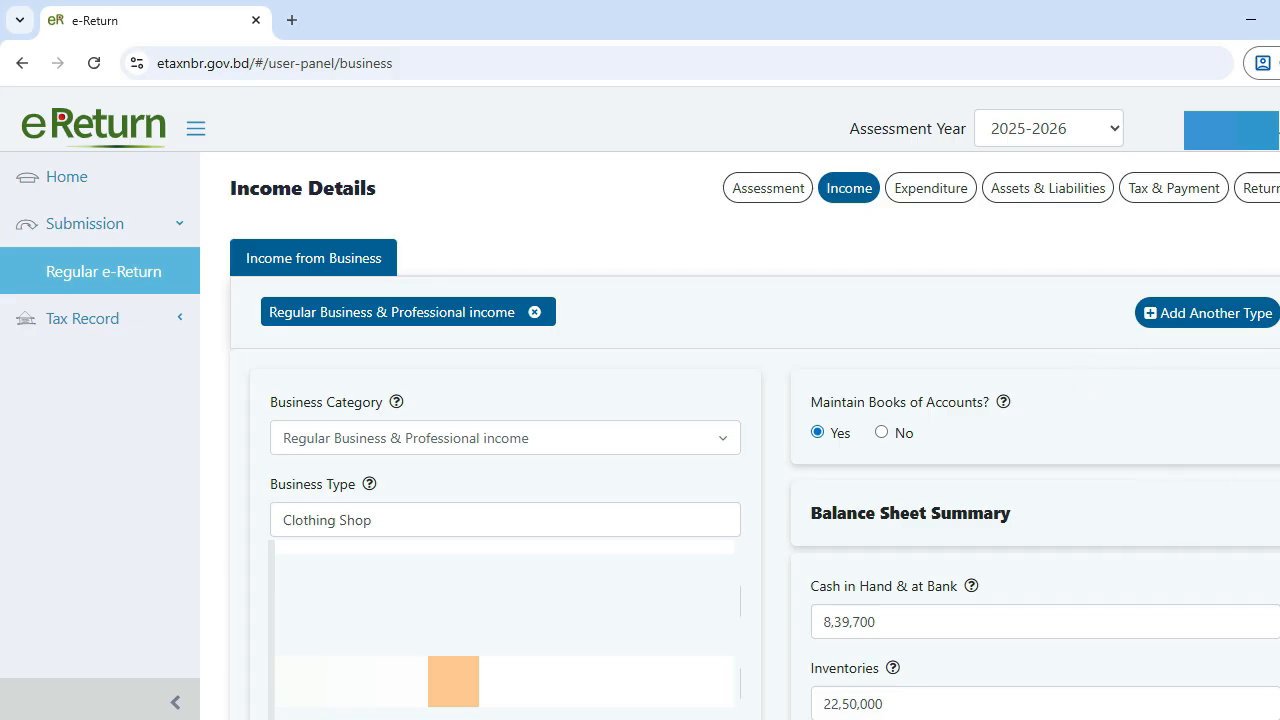
{"action": "scroll", "coordinate": [826, 680], "scroll_direction": "down", "scroll_amount": 3}
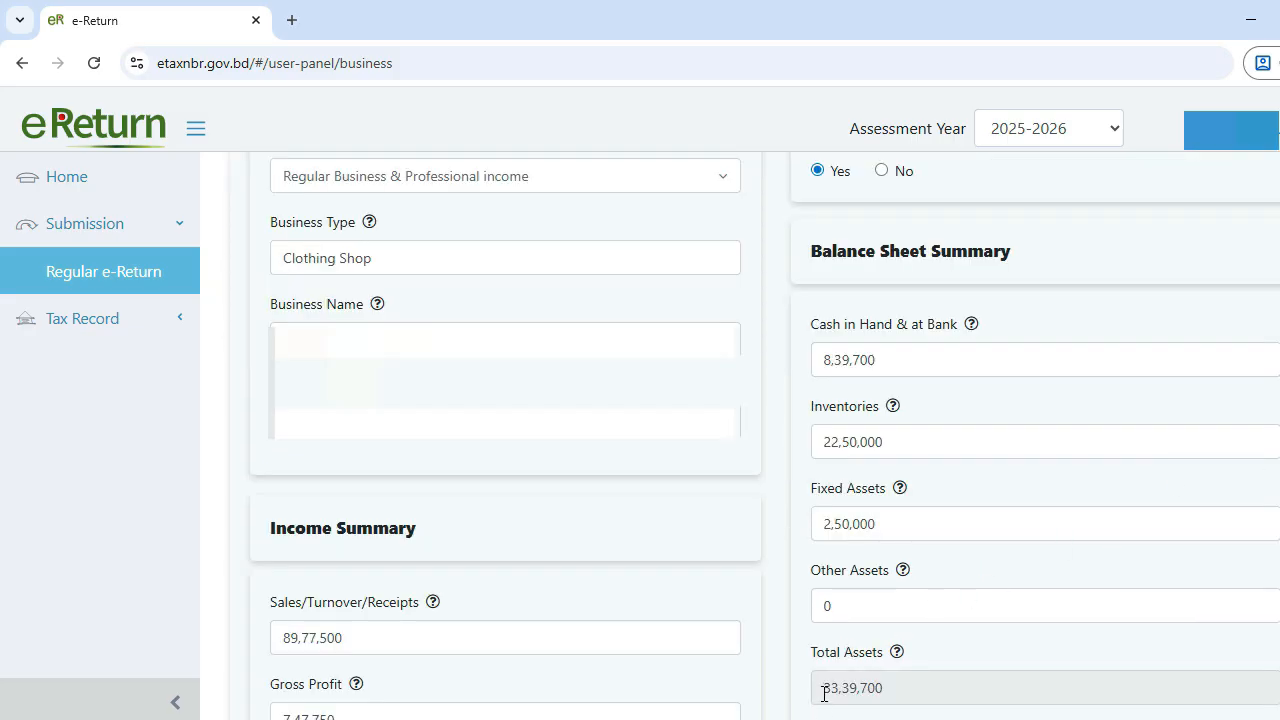
{"action": "double_click", "coordinate": [903, 682]}
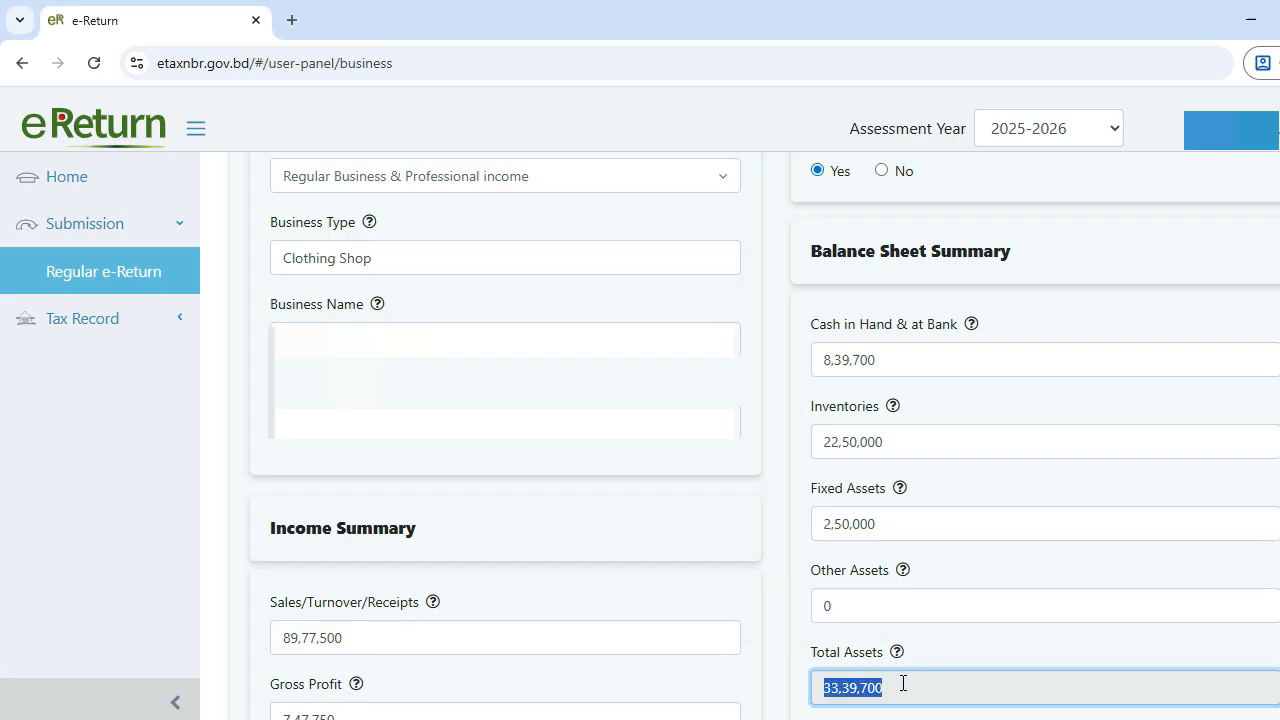
{"action": "left_click_drag", "start_coordinate": [903, 682], "coordinate": [820, 692]}
{"action": "right_click", "coordinate": [848, 692]}
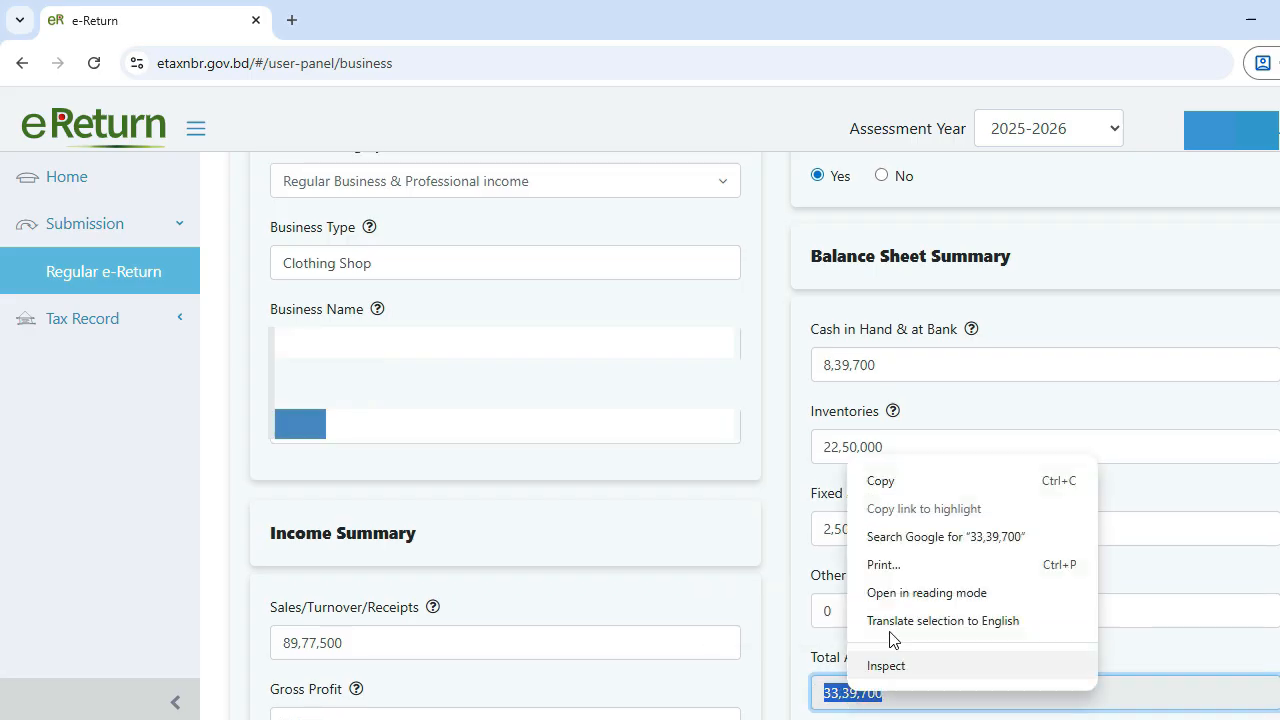
{"action": "left_click", "coordinate": [897, 483]}
{"action": "scroll", "coordinate": [1000, 250], "scroll_direction": "up", "scroll_amount": 3}
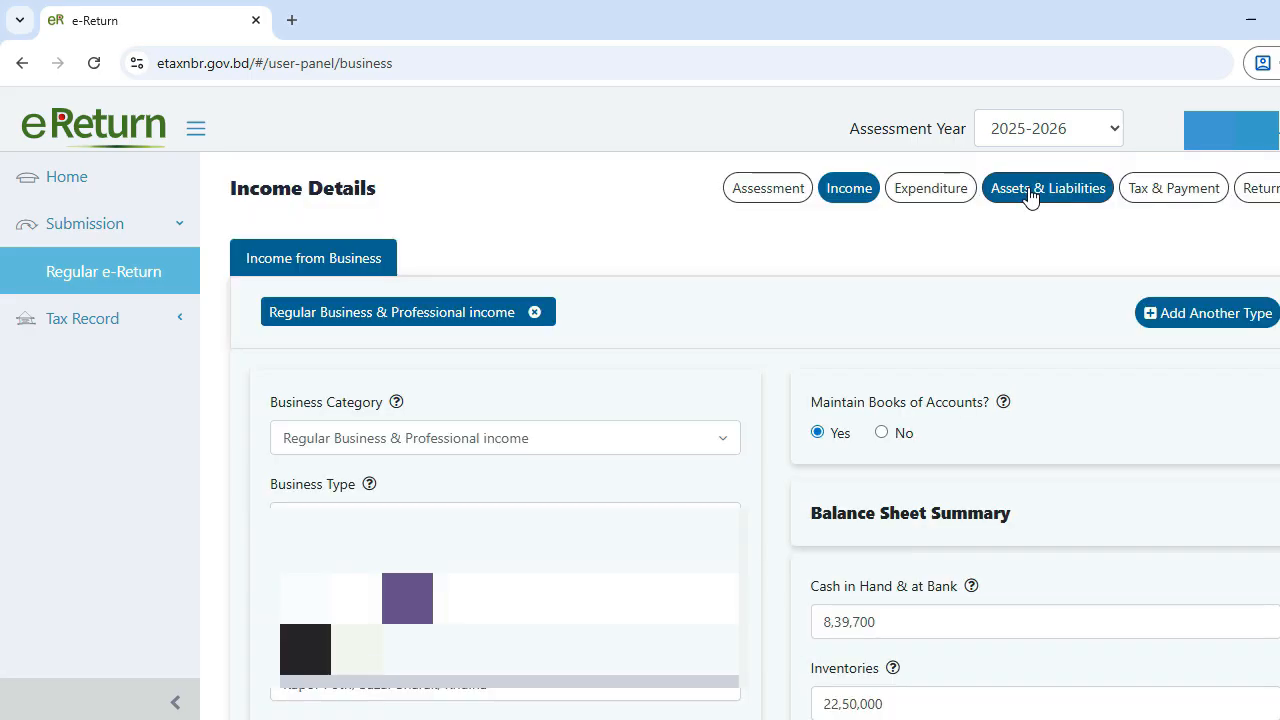
Return to Assets & Liabilities and, under business capital, enable the entry for capital other than director's shareholdings in limited companies.
{"action": "left_click", "coordinate": [1031, 197]}
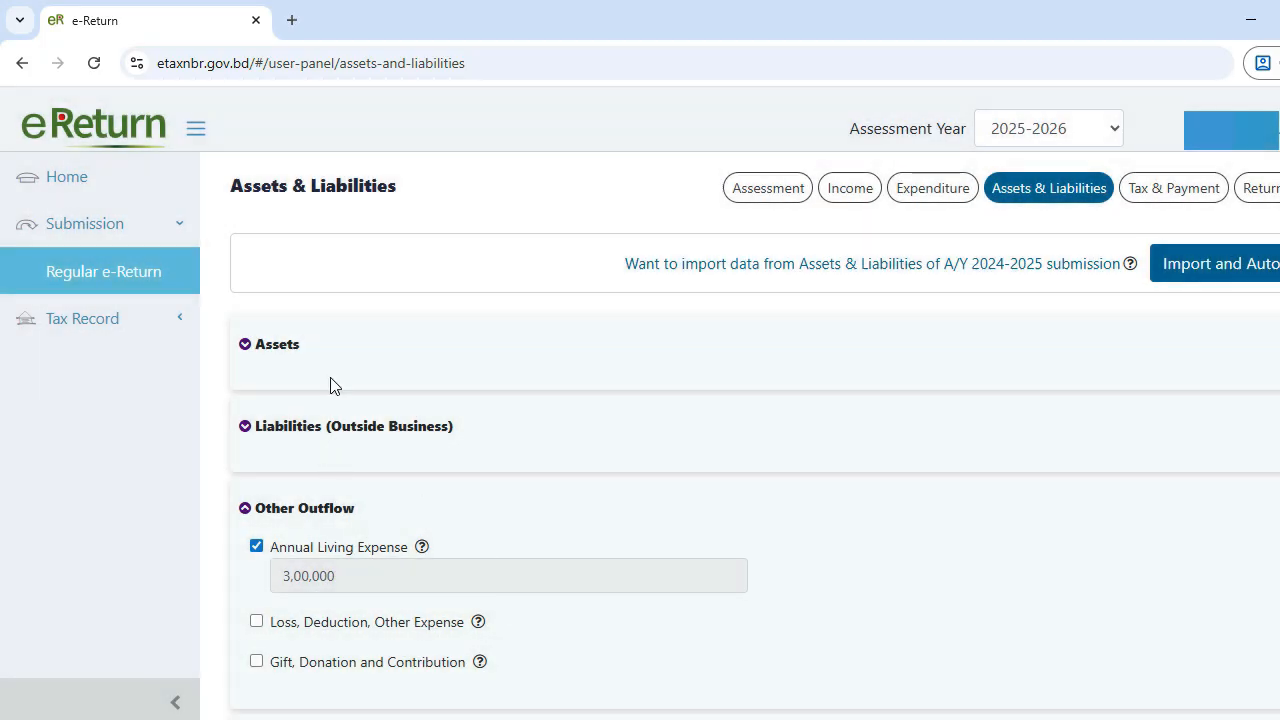
{"action": "left_click", "coordinate": [278, 344]}
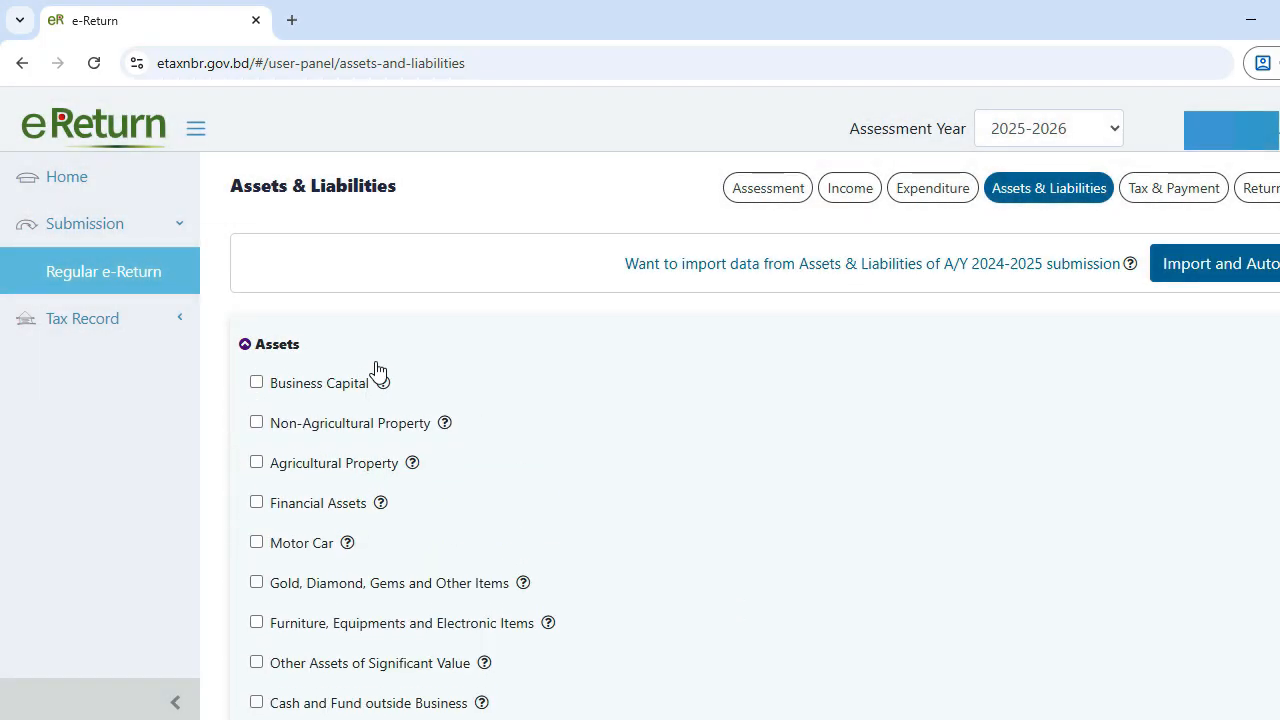
{"action": "left_click", "coordinate": [257, 385]}
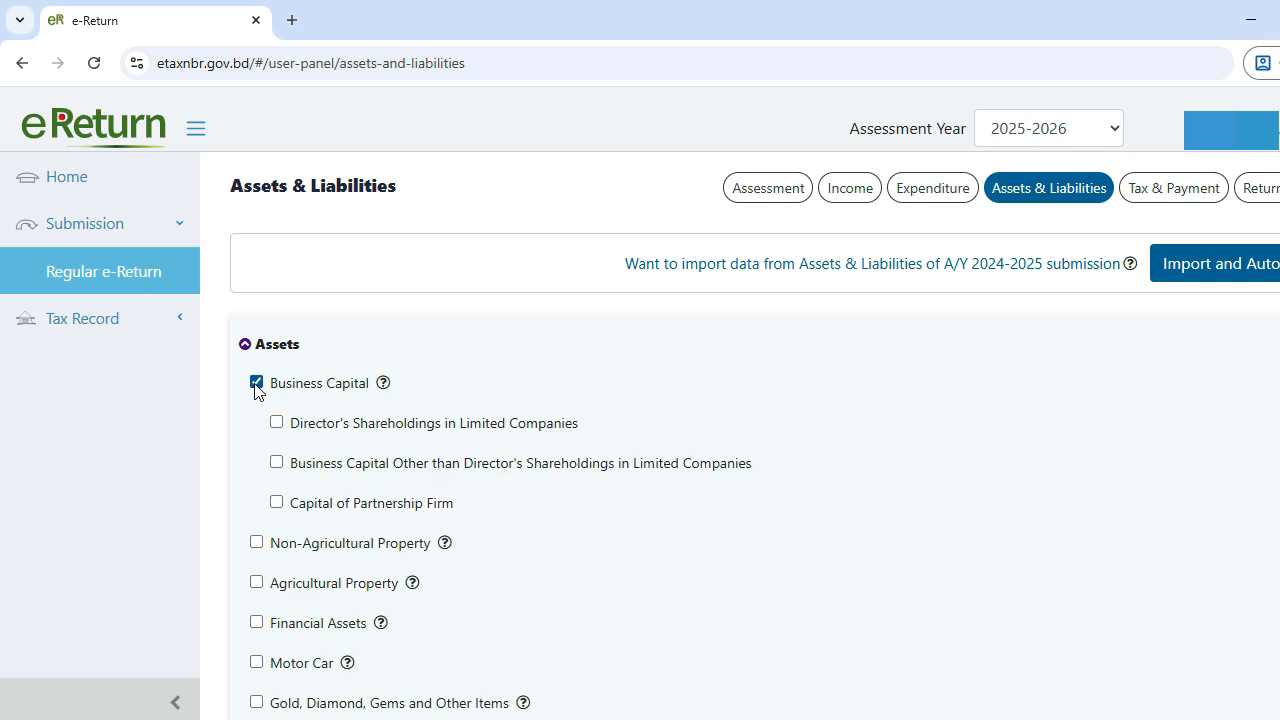
{"action": "left_click", "coordinate": [277, 463]}
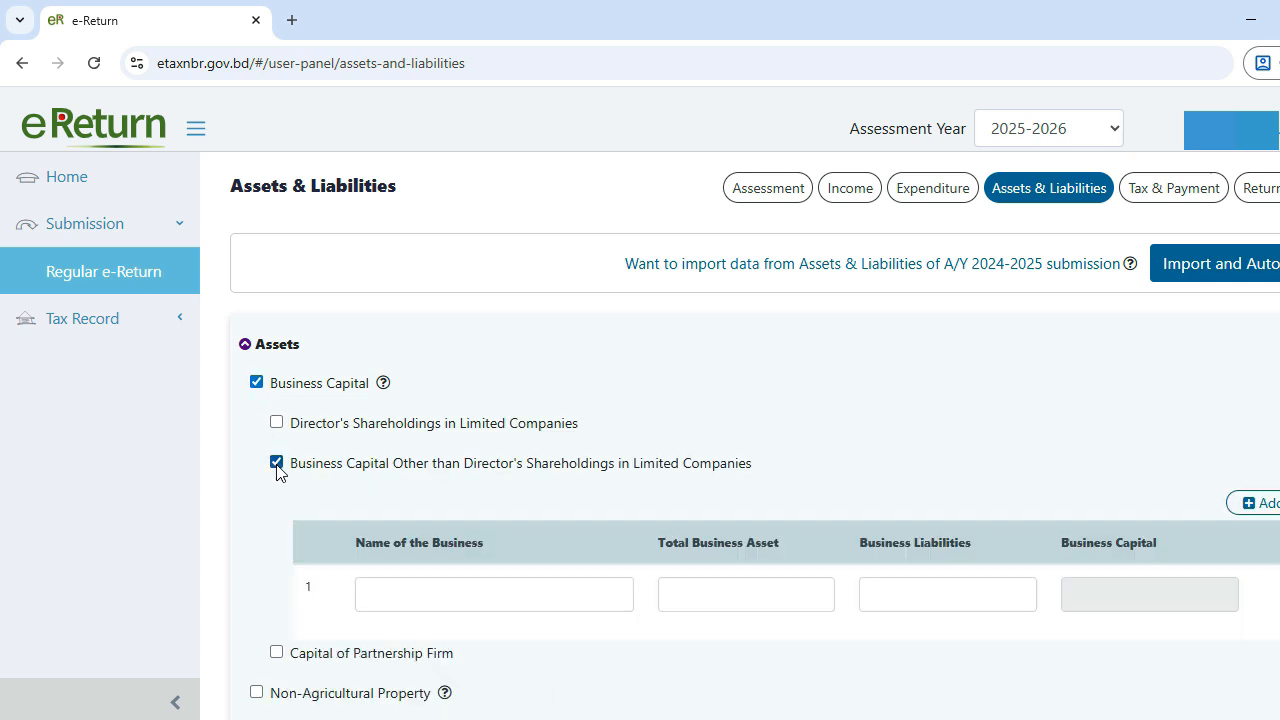
Fill in the business capital row with the business name, total business asset 33,39,700 and business liabilities 0.
{"action": "right_click", "coordinate": [743, 595]}
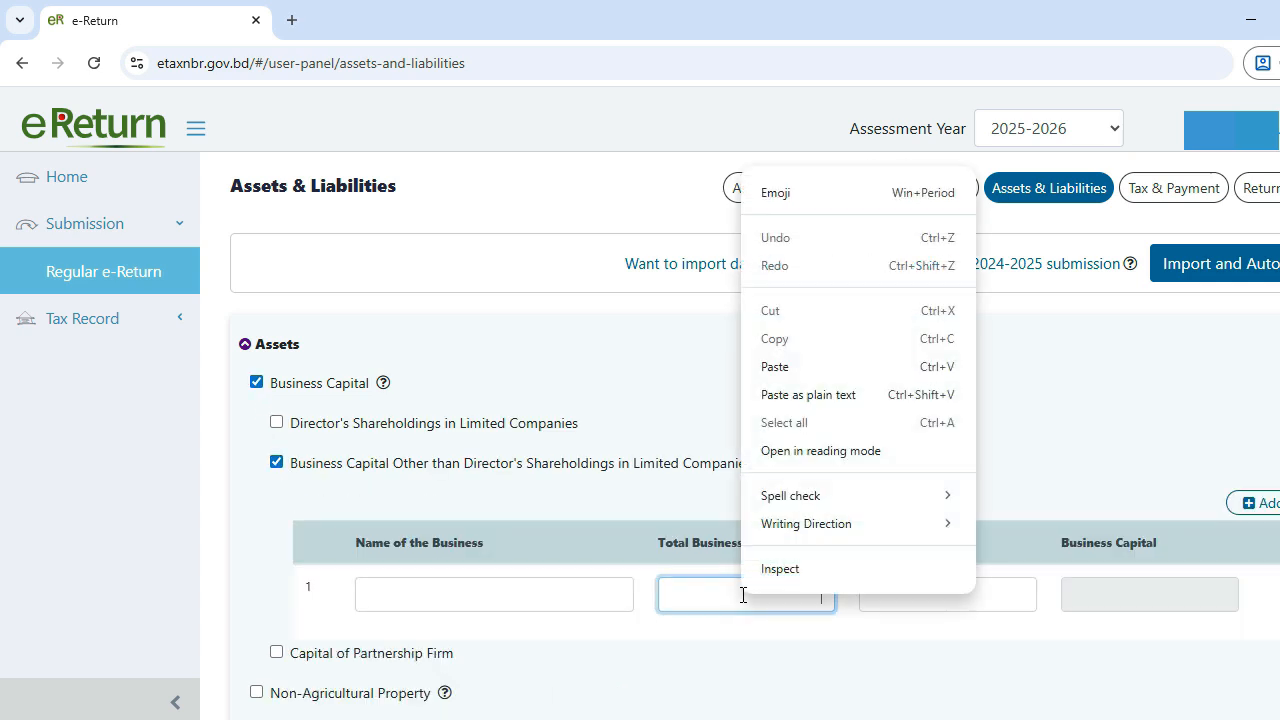
{"action": "left_click", "coordinate": [773, 372]}
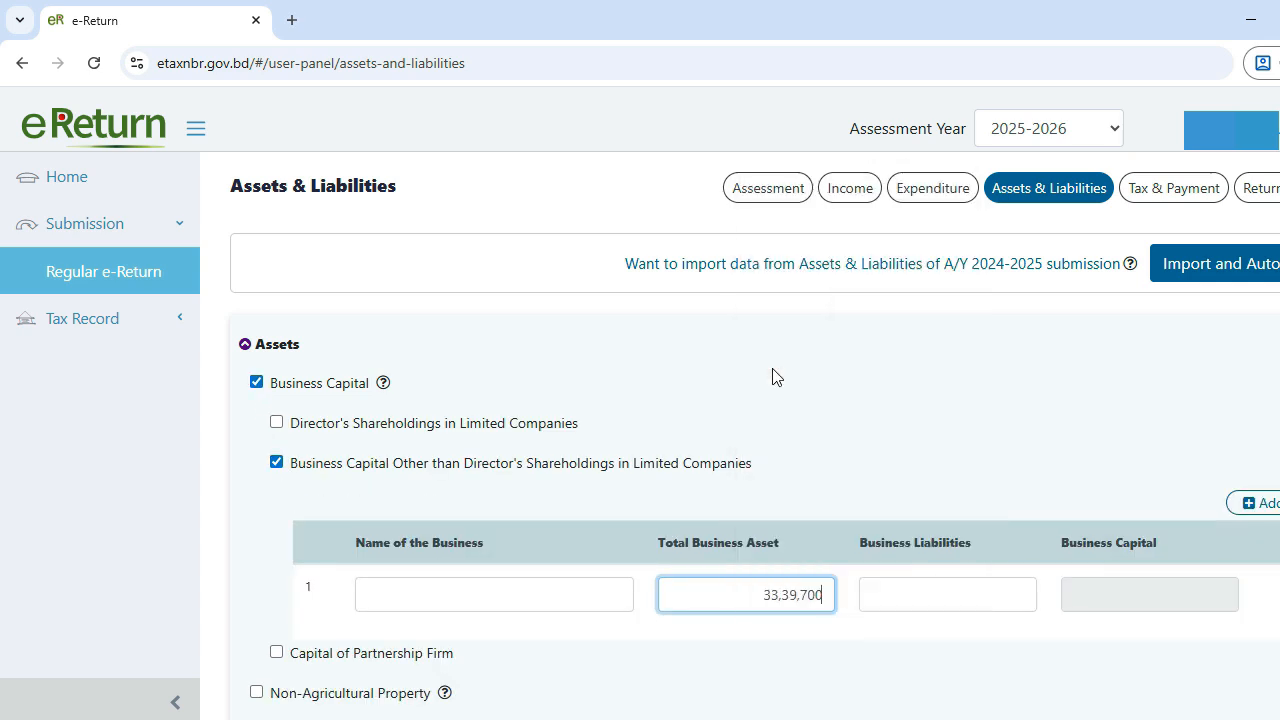
{"action": "left_click", "coordinate": [524, 597]}
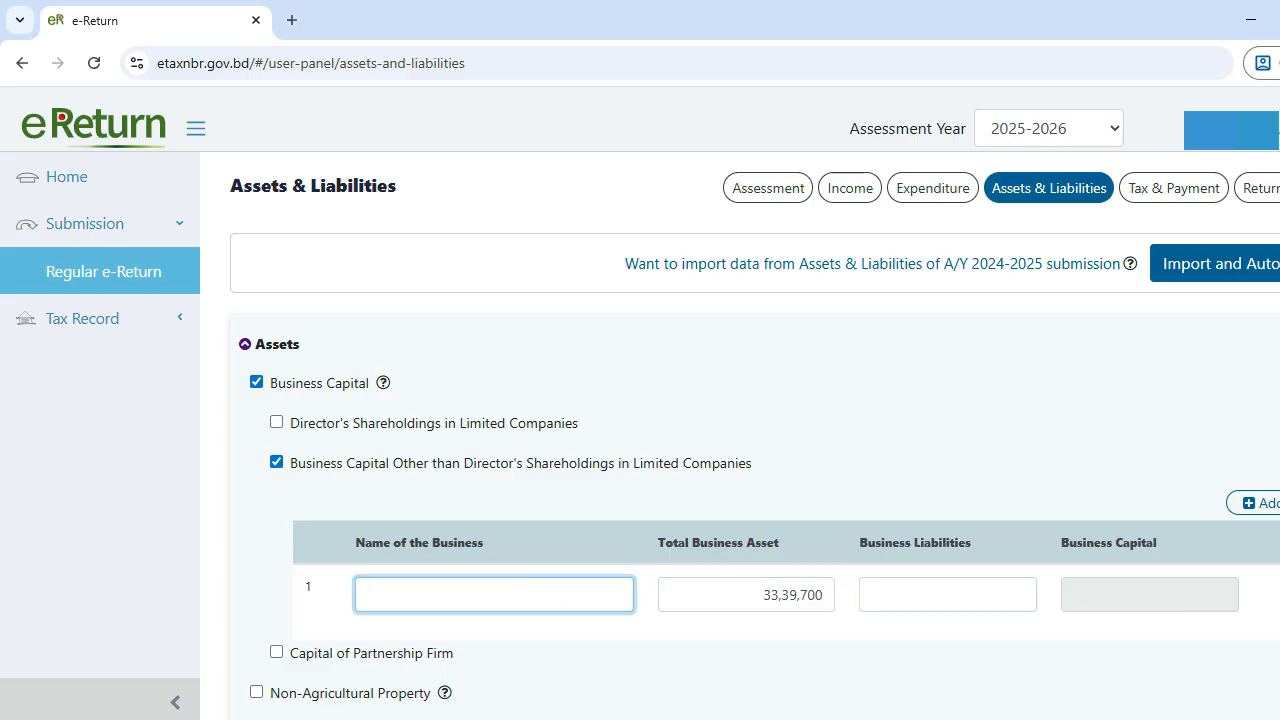
{"action": "type", "text": "M/S A"}
{"action": "left_click", "coordinate": [950, 595]}
{"action": "type", "text": "0"}
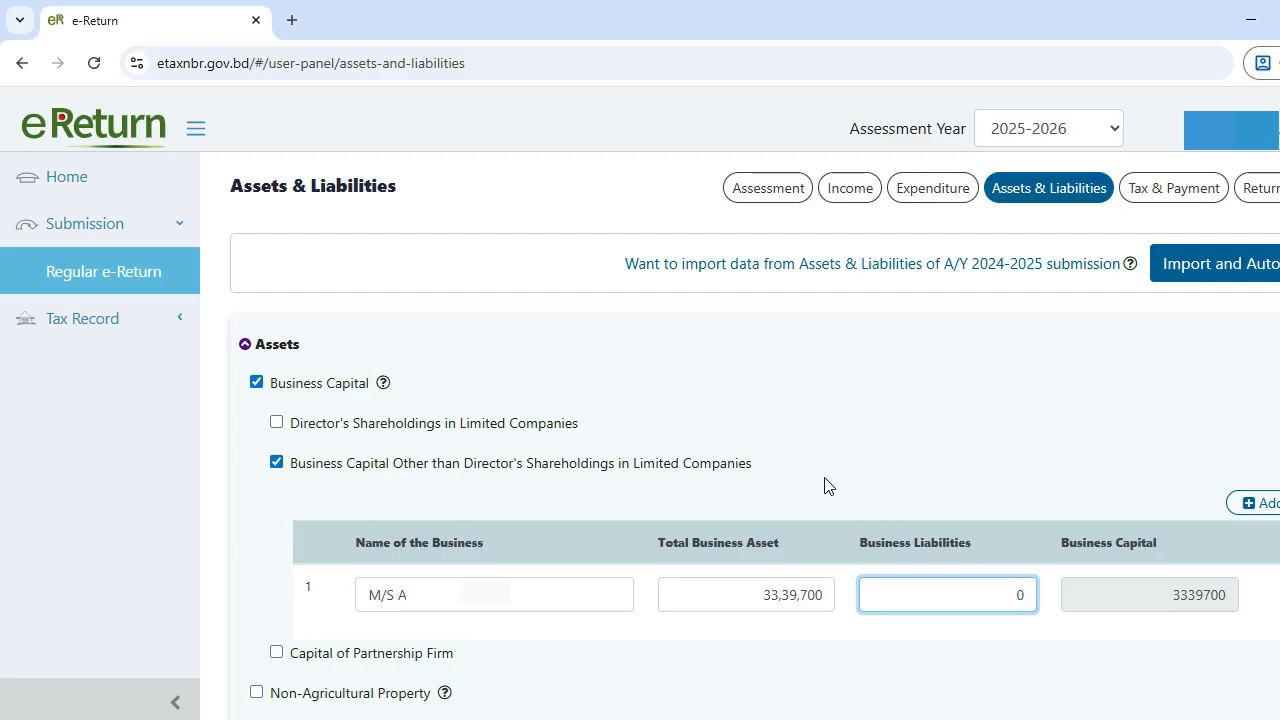
Declare gold under gold, diamond, gems and other items, acquired as a gift, with quantity 15 Bhori and value 0.
{"action": "scroll", "coordinate": [825, 485], "scroll_direction": "down", "scroll_amount": 4}
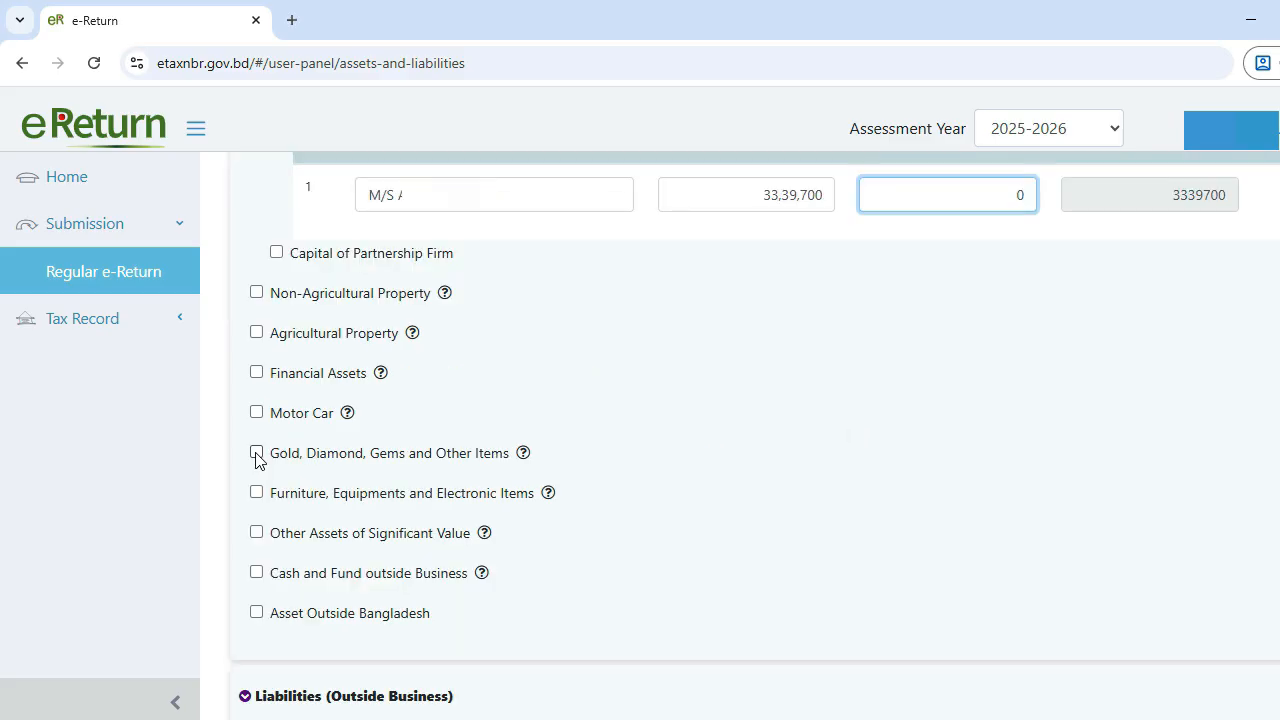
{"action": "left_click", "coordinate": [257, 453]}
{"action": "left_click", "coordinate": [390, 584]}
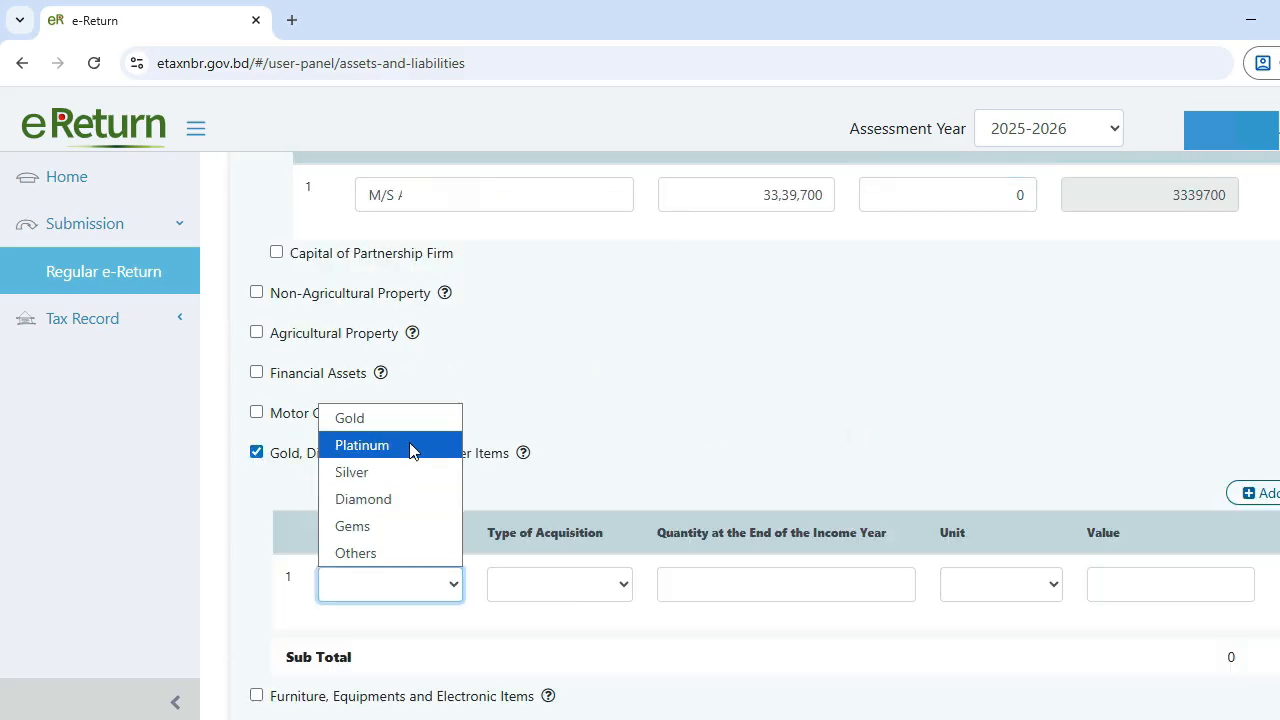
{"action": "left_click", "coordinate": [402, 428]}
{"action": "left_click", "coordinate": [558, 584]}
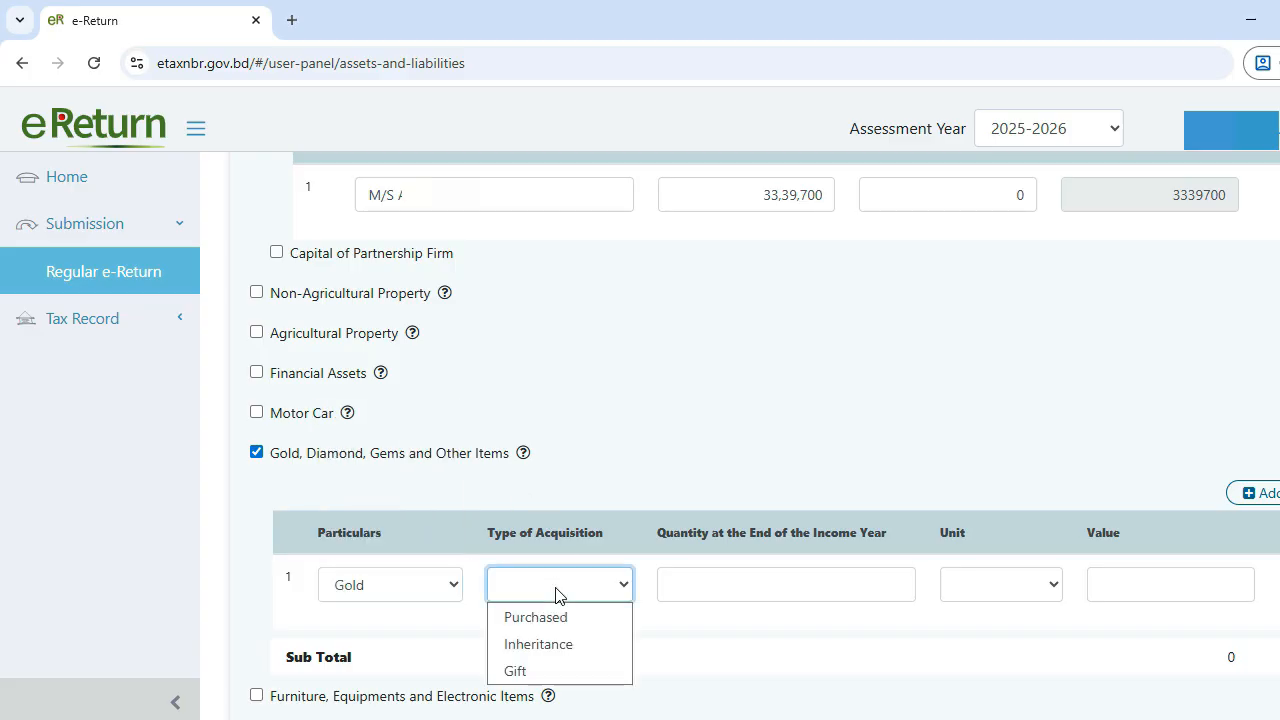
{"action": "left_click", "coordinate": [566, 671]}
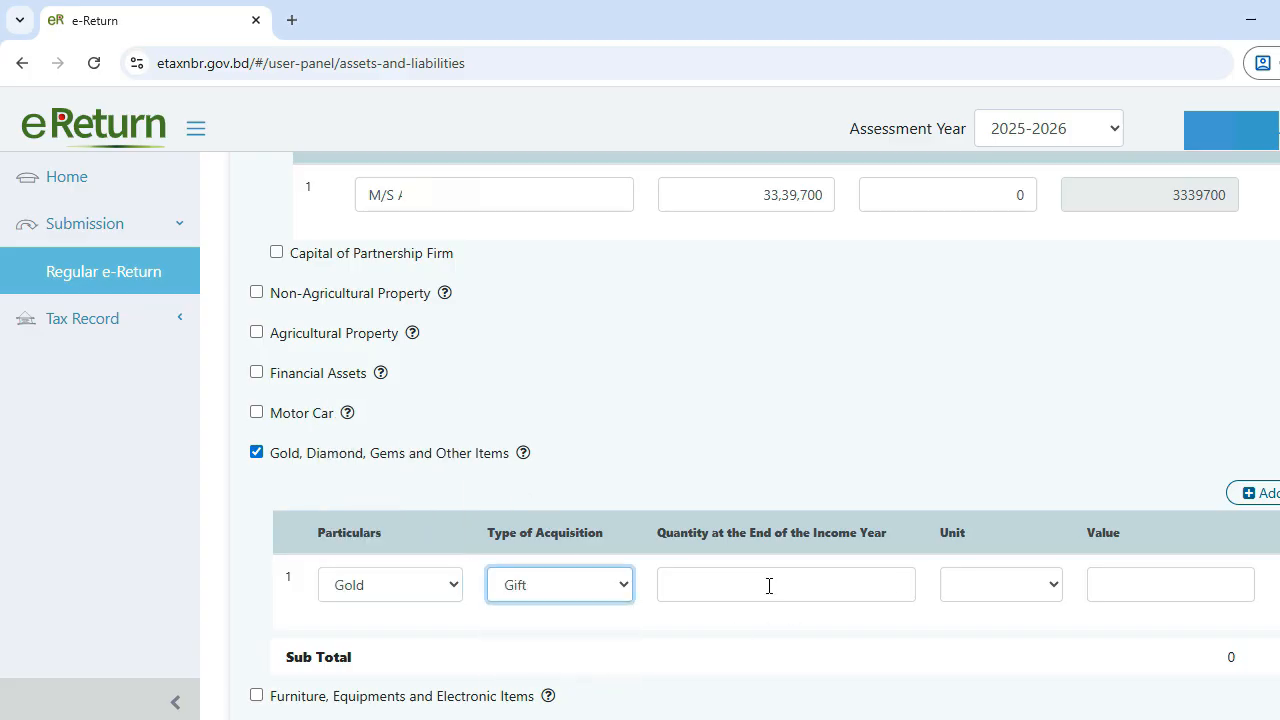
{"action": "left_click", "coordinate": [763, 580]}
{"action": "type", "text": "1"}
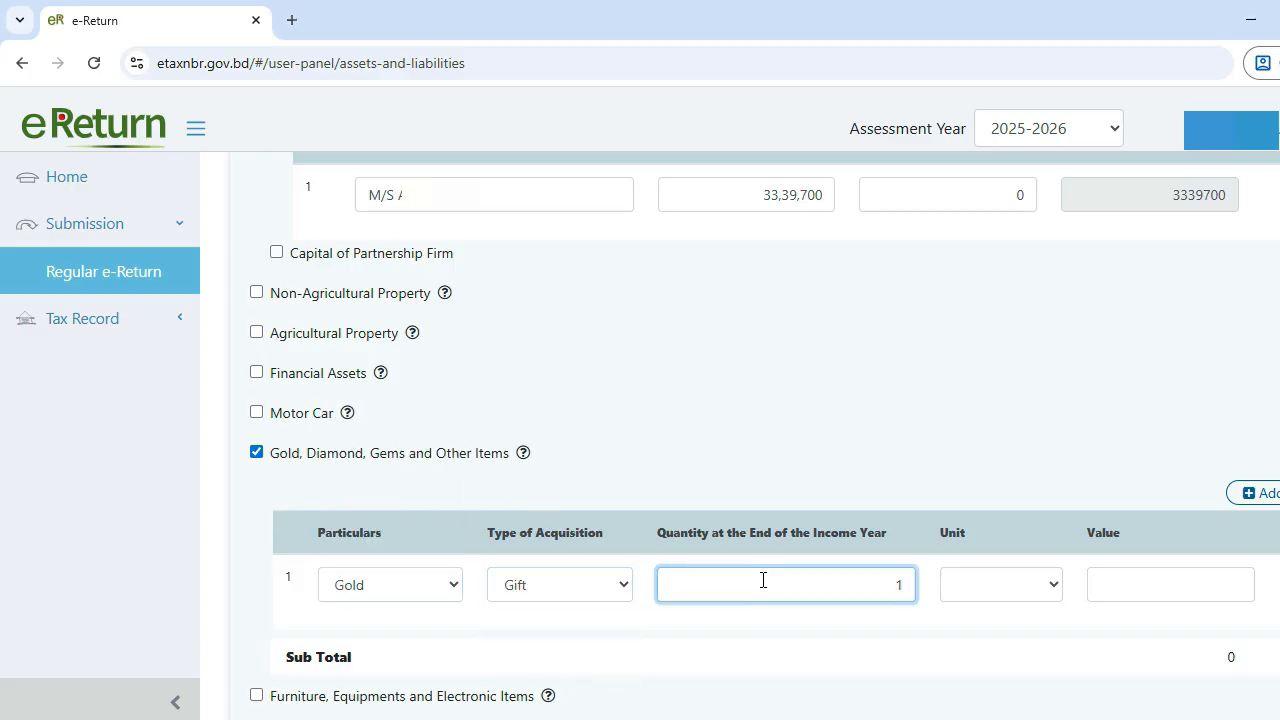
{"action": "type", "text": "5"}
{"action": "left_click", "coordinate": [1000, 584]}
{"action": "left_click", "coordinate": [985, 699]}
{"action": "left_click", "coordinate": [1142, 597]}
{"action": "type", "text": "0"}
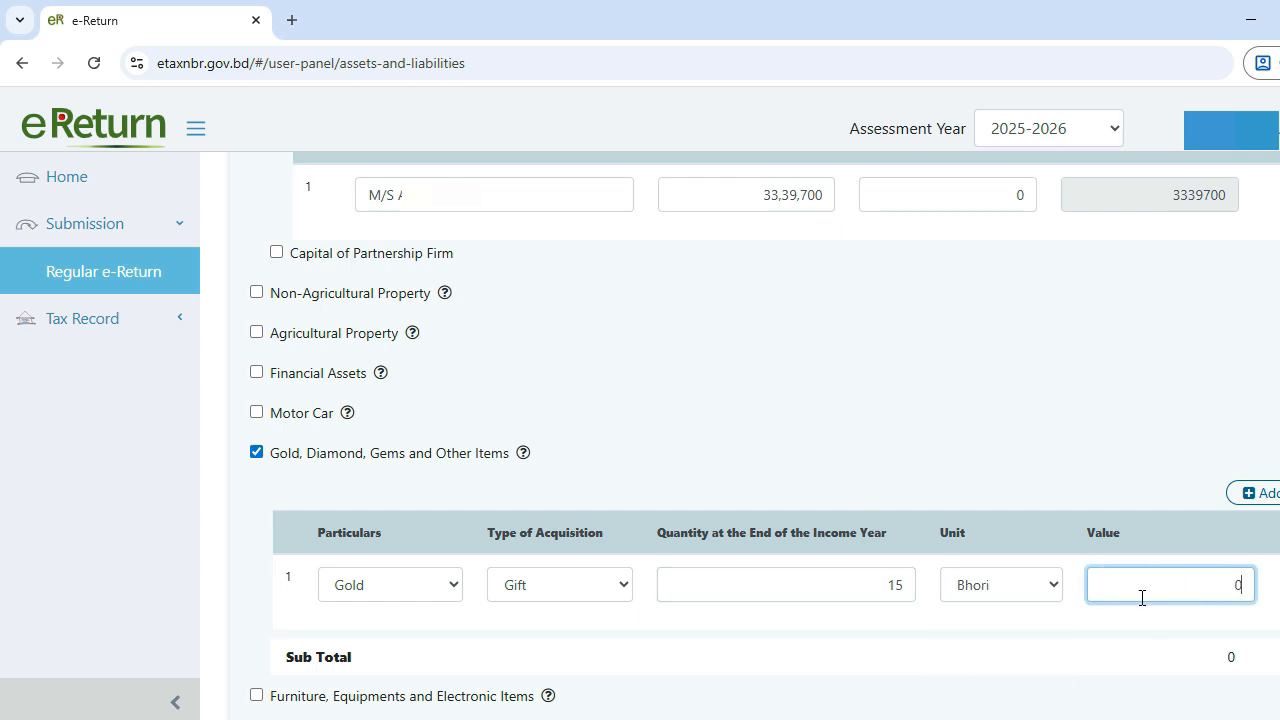
Declare "Furniture (As Before)" under furniture, equipments and electronic items as purchased, with quantity 2 and value 15,000.
{"action": "scroll", "coordinate": [545, 624], "scroll_direction": "down", "scroll_amount": 1}
{"action": "left_click", "coordinate": [256, 595]}
{"action": "scroll", "coordinate": [600, 605], "scroll_direction": "down", "scroll_amount": 2}
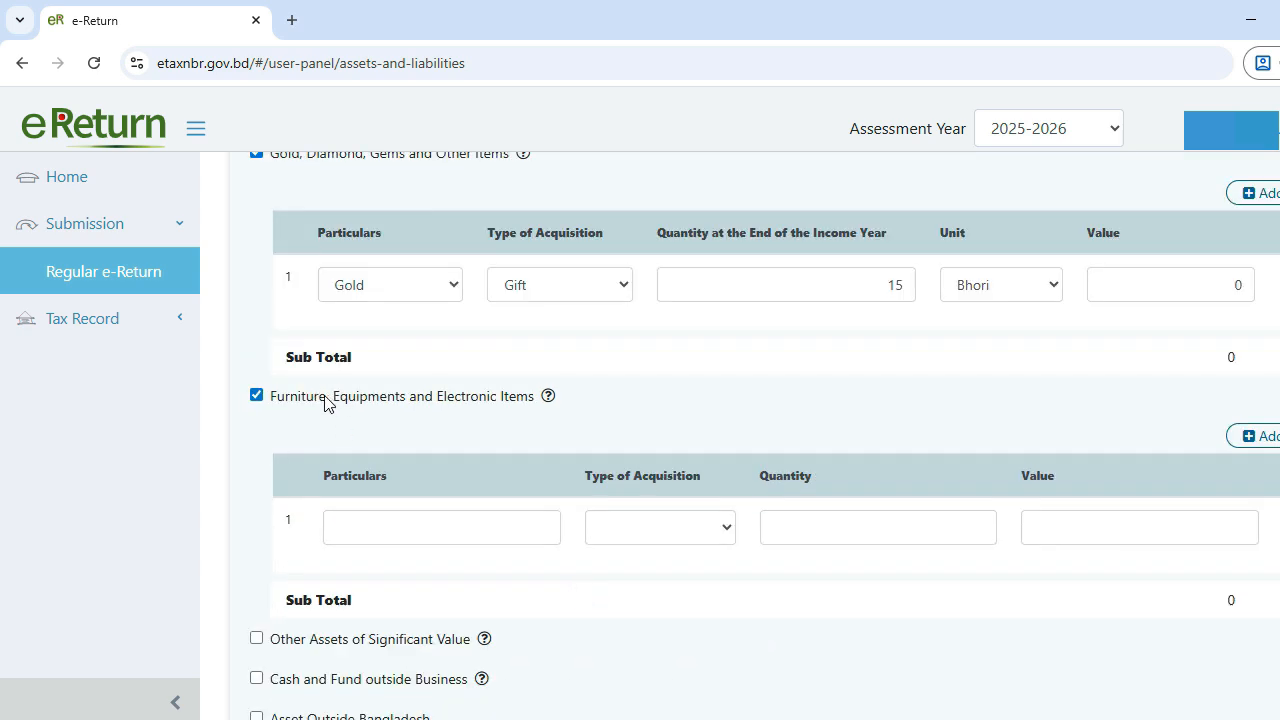
{"action": "left_click_drag", "start_coordinate": [325, 403], "coordinate": [272, 403]}
{"action": "key", "text": "ctrl+c"}
{"action": "left_click", "coordinate": [469, 527]}
{"action": "key", "text": "ctrl+v"}
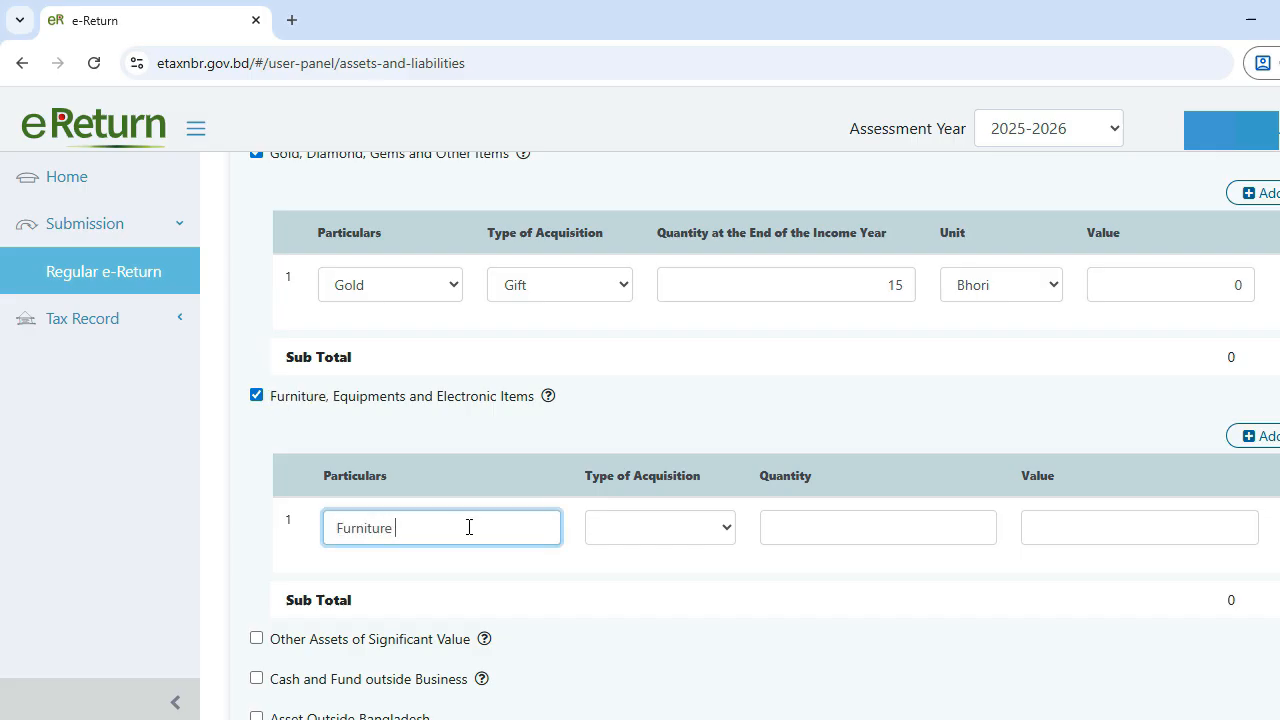
{"action": "type", "text": "(As Before)"}
{"action": "left_click", "coordinate": [632, 538]}
{"action": "left_click", "coordinate": [620, 560]}
{"action": "key", "text": "Tab"}
{"action": "type", "text": "2"}
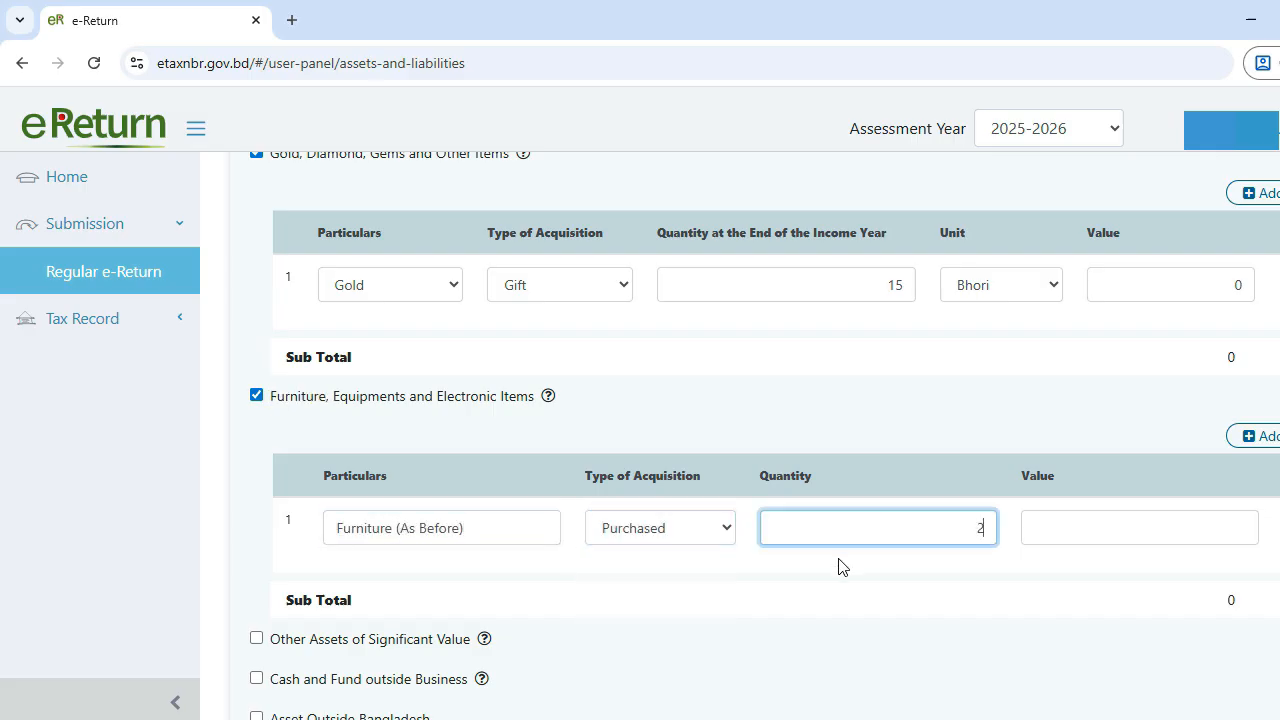
{"action": "left_click", "coordinate": [1058, 518]}
{"action": "type", "text": "150000"}
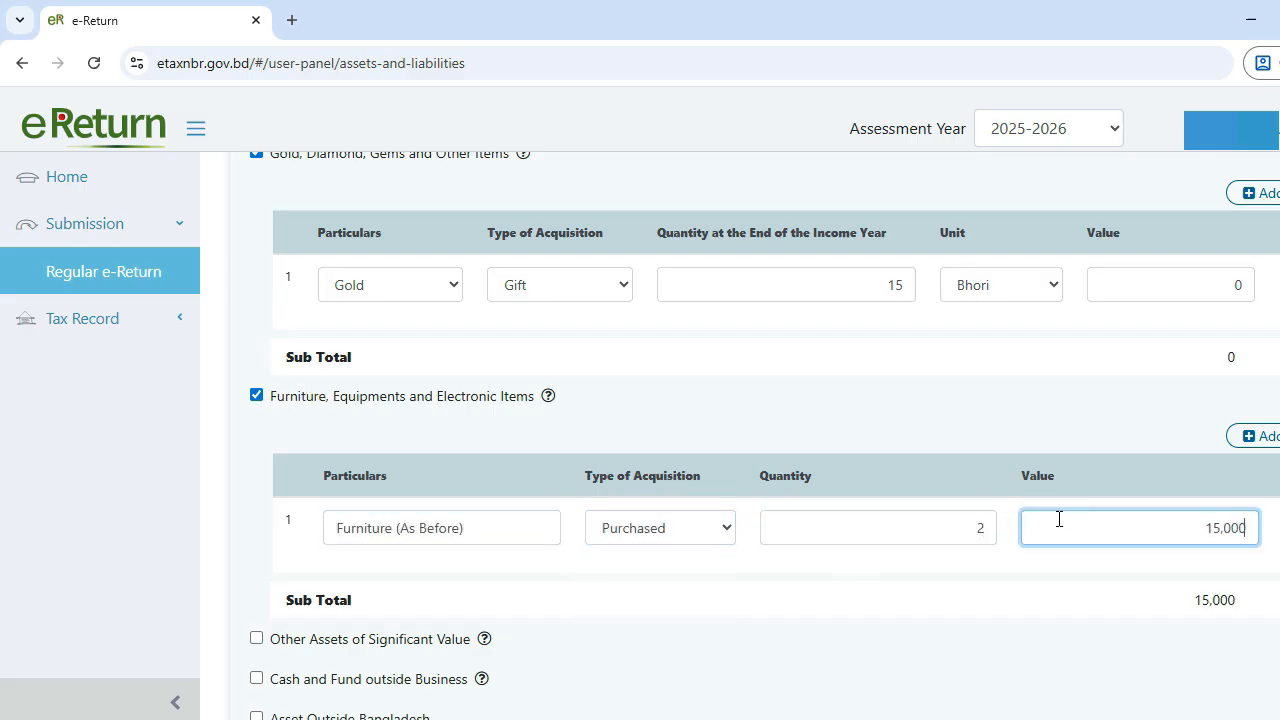
Enter 40,82,300 as the net wealth at the last date of the previous income year.
{"action": "scroll", "coordinate": [1106, 569], "scroll_direction": "down", "scroll_amount": 2}
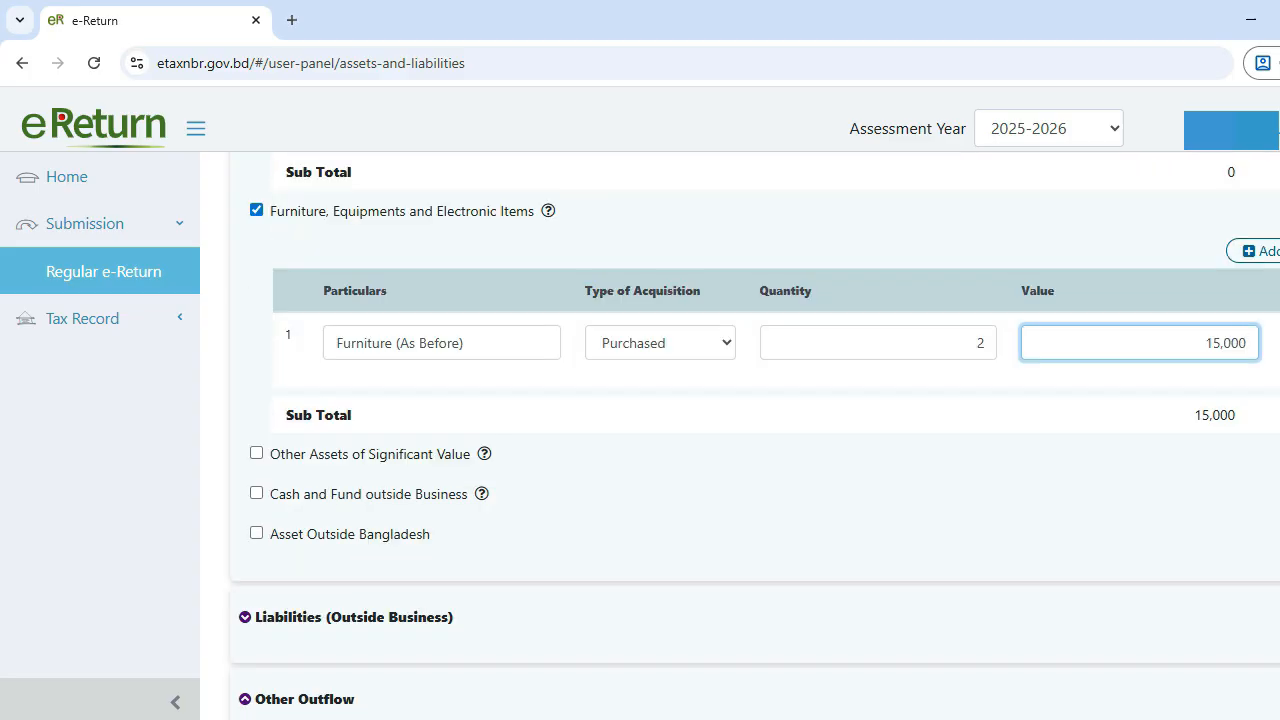
{"action": "scroll", "coordinate": [756, 436], "scroll_direction": "up", "scroll_amount": 12}
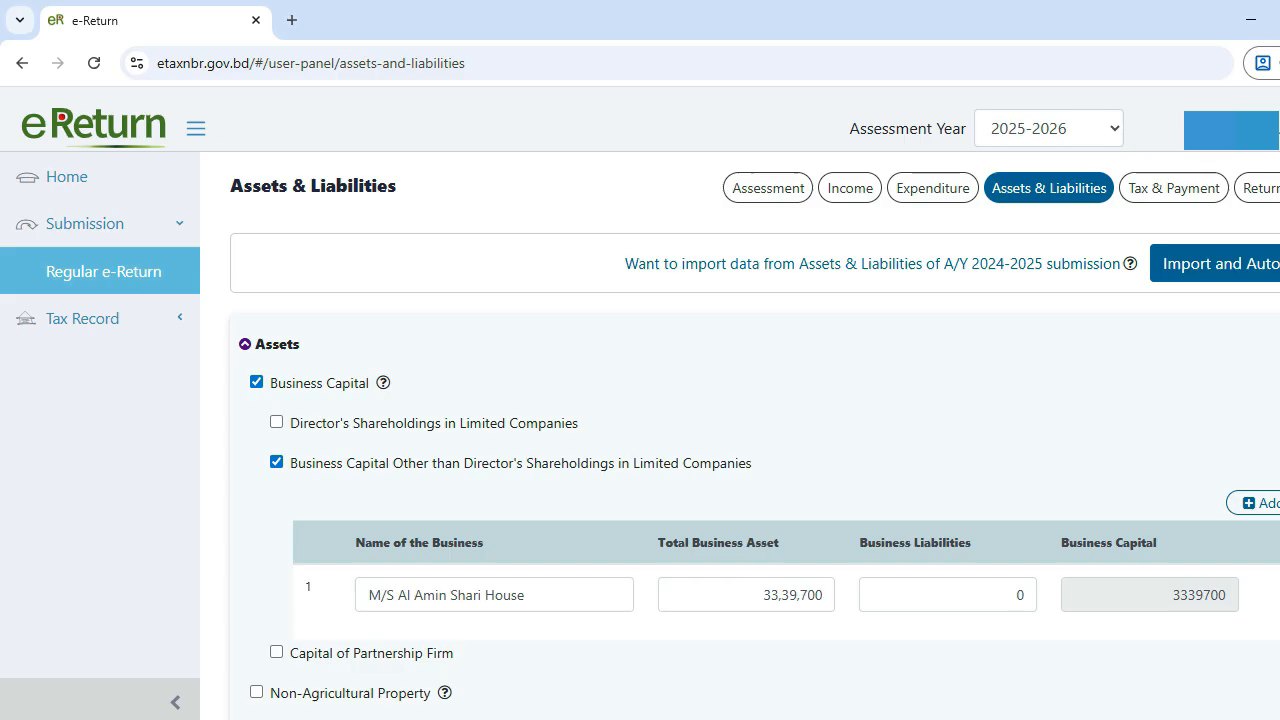
{"action": "scroll", "coordinate": [754, 435], "scroll_direction": "down", "scroll_amount": 15}
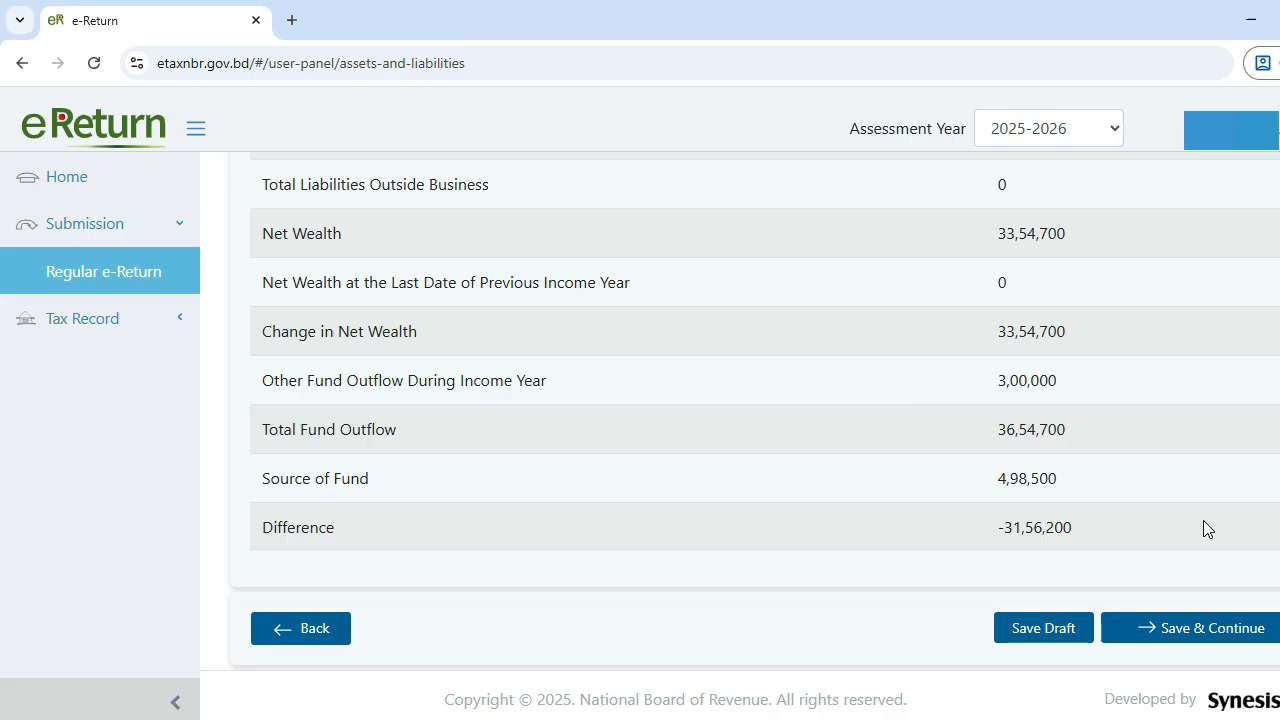
{"action": "scroll", "coordinate": [1203, 520], "scroll_direction": "up", "scroll_amount": 3}
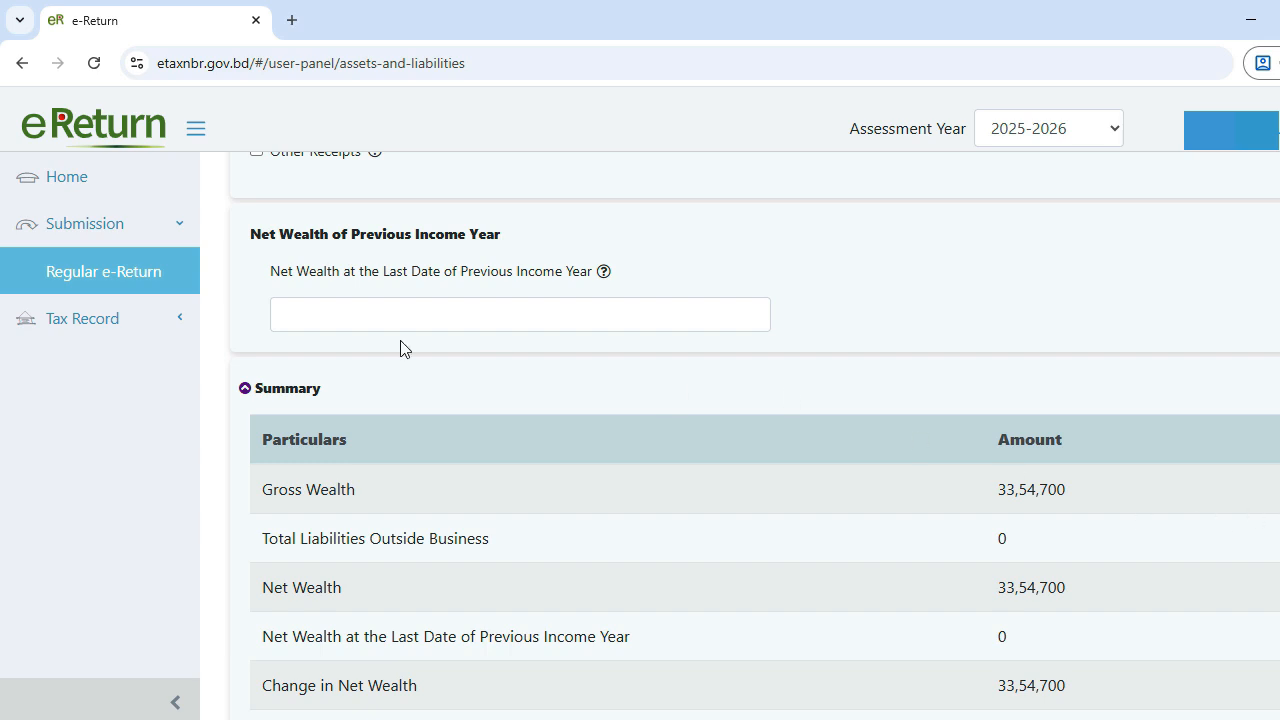
{"action": "left_click", "coordinate": [326, 317]}
{"action": "type", "text": "4,08,"}
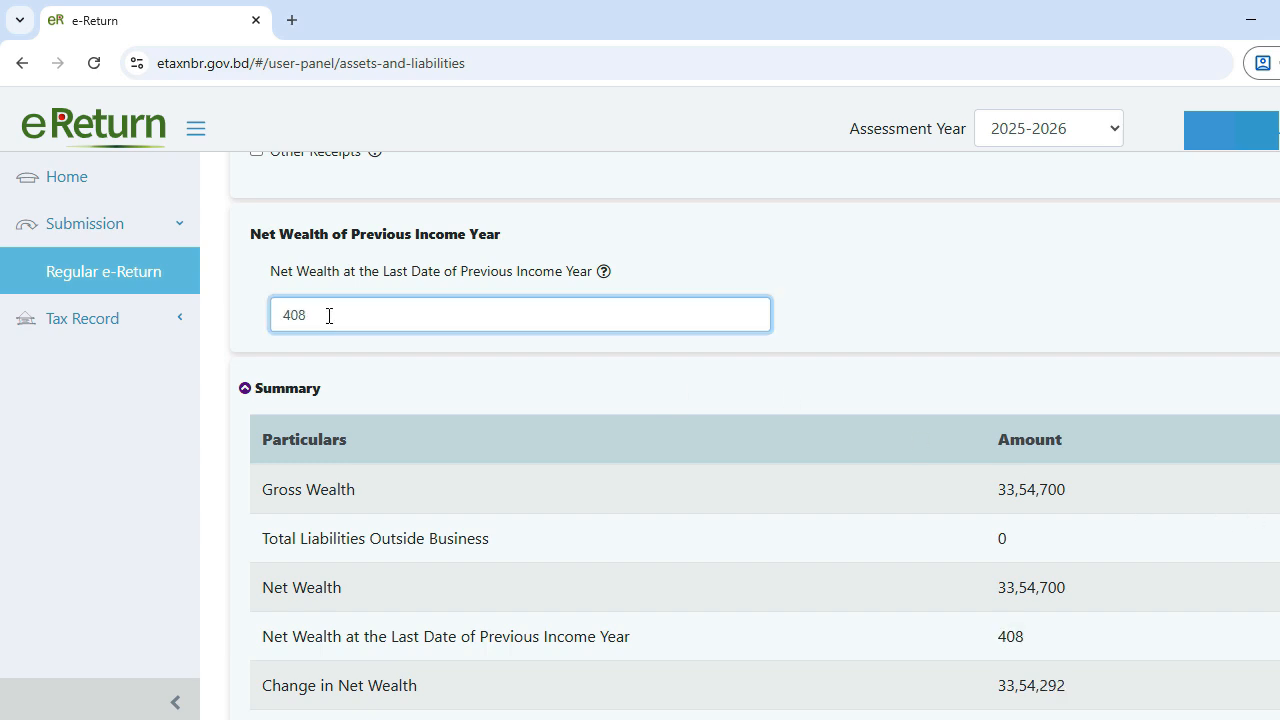
{"action": "type", "text": "230"}
Copy the Difference amount from the summary and enter it, 9,26,100, as cash in hand under cash and fund outside business.
{"action": "scroll", "coordinate": [329, 316], "scroll_direction": "down", "scroll_amount": 5}
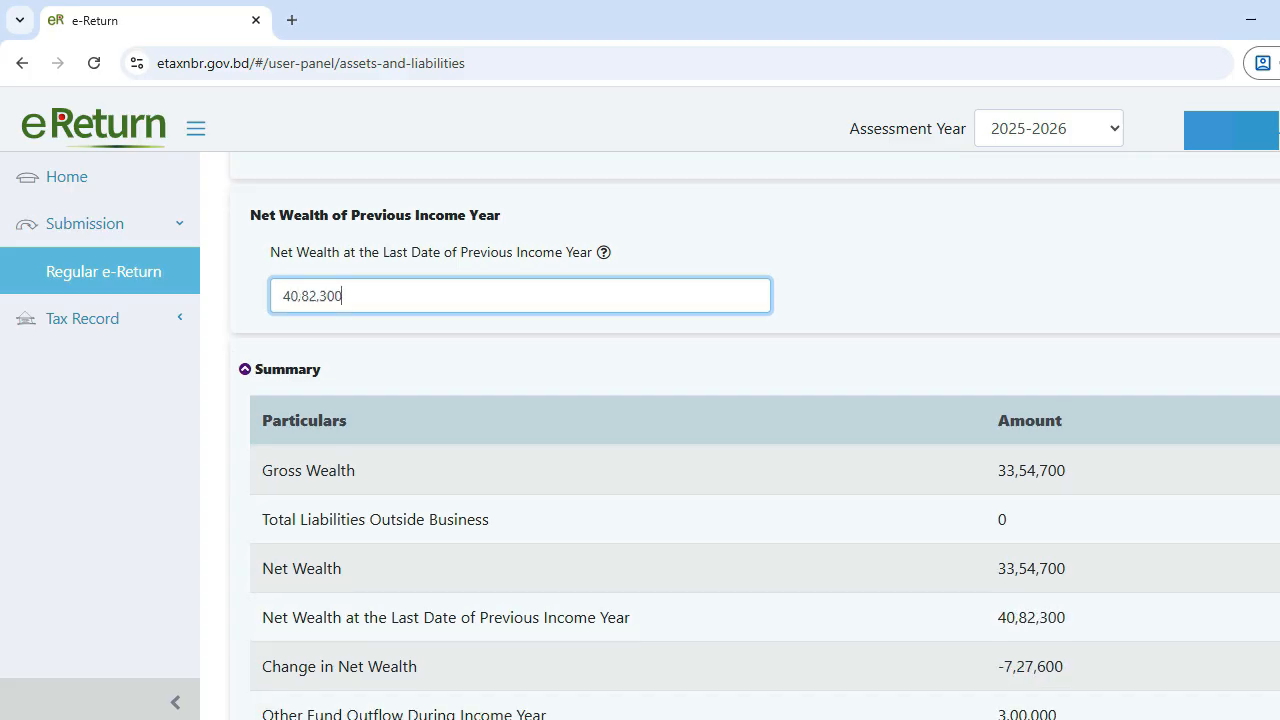
{"action": "left_click_drag", "start_coordinate": [1074, 528], "coordinate": [1000, 530]}
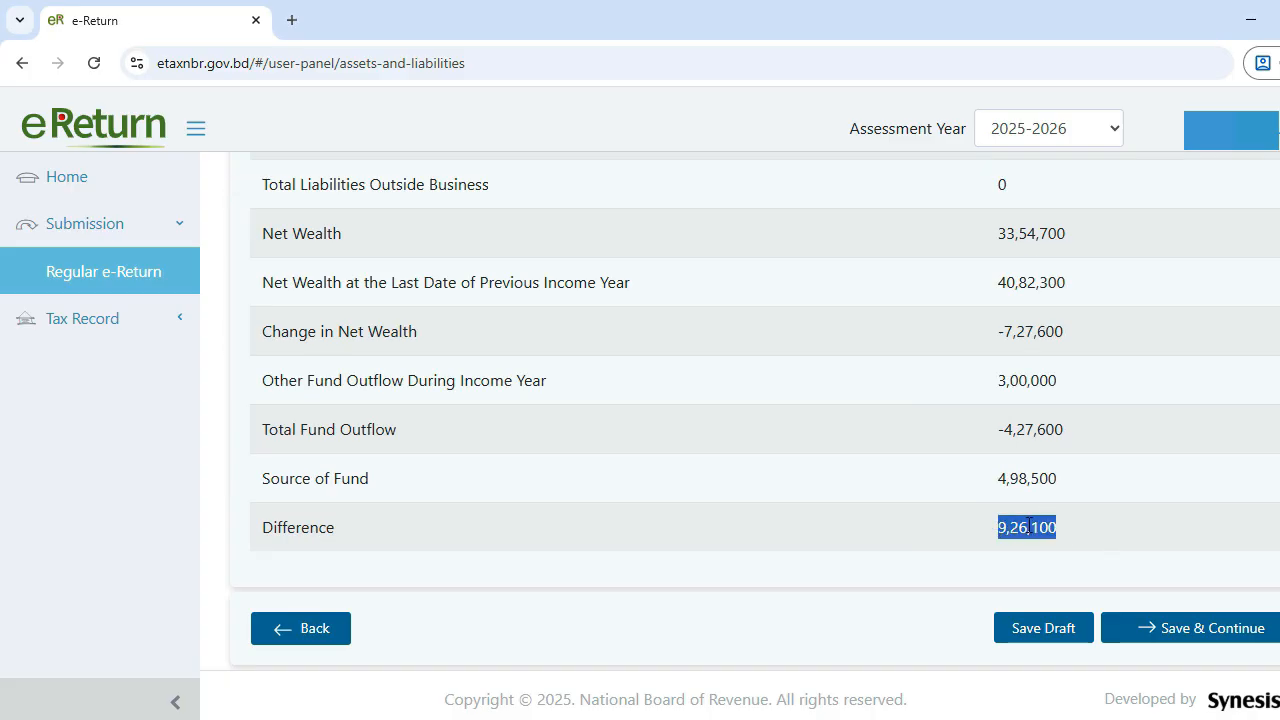
{"action": "right_click", "coordinate": [1040, 527]}
{"action": "left_click", "coordinate": [1068, 310]}
{"action": "scroll", "coordinate": [1238, 432], "scroll_direction": "up", "scroll_amount": 15}
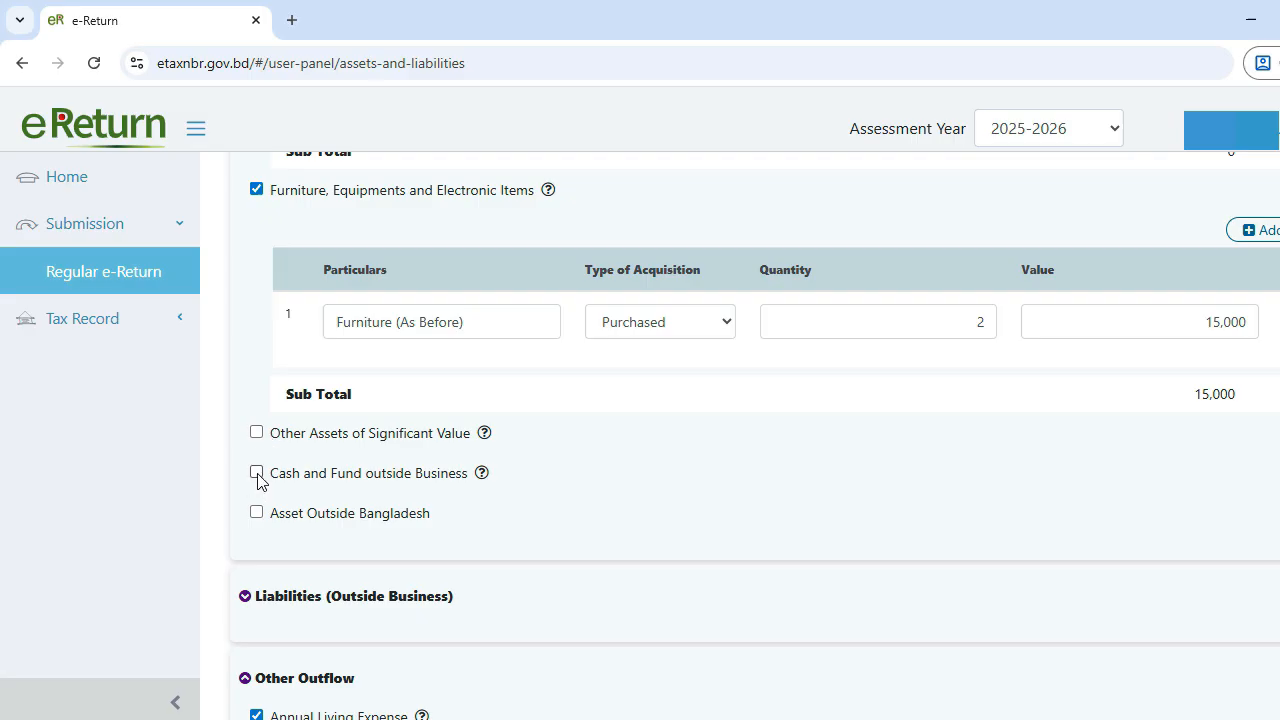
{"action": "left_click", "coordinate": [257, 474]}
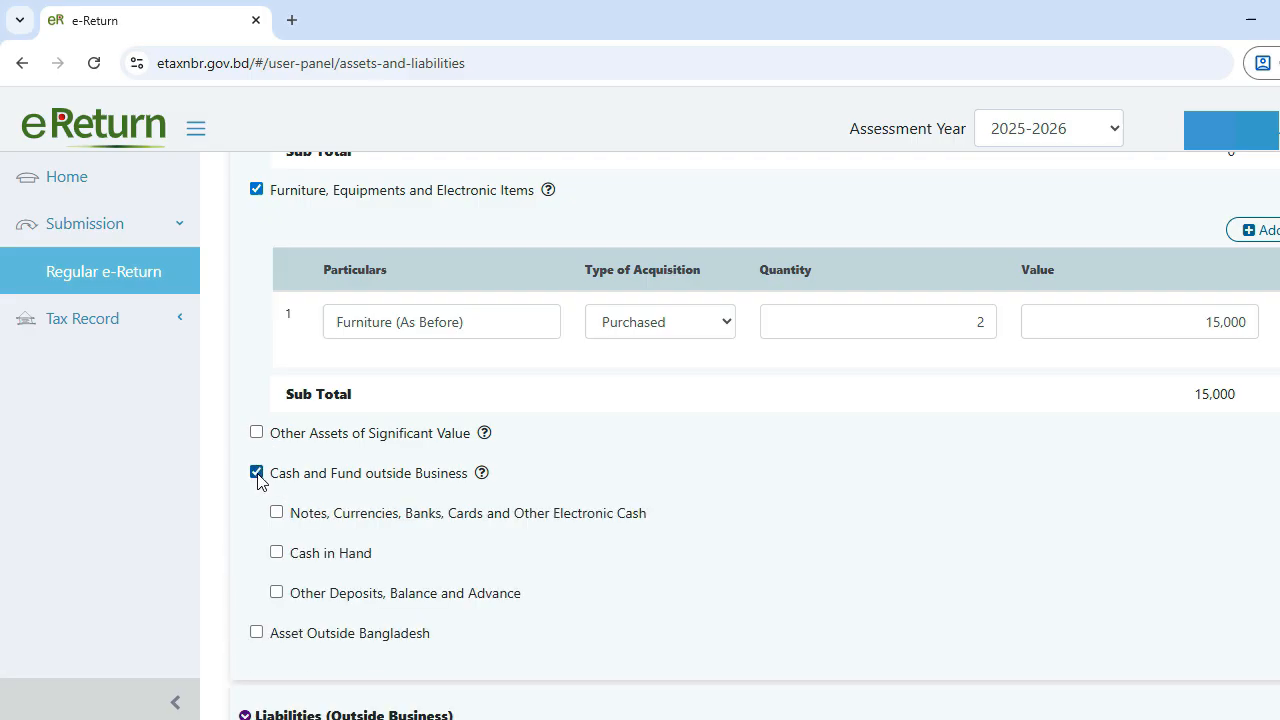
{"action": "left_click", "coordinate": [276, 553]}
{"action": "left_click", "coordinate": [1128, 662]}
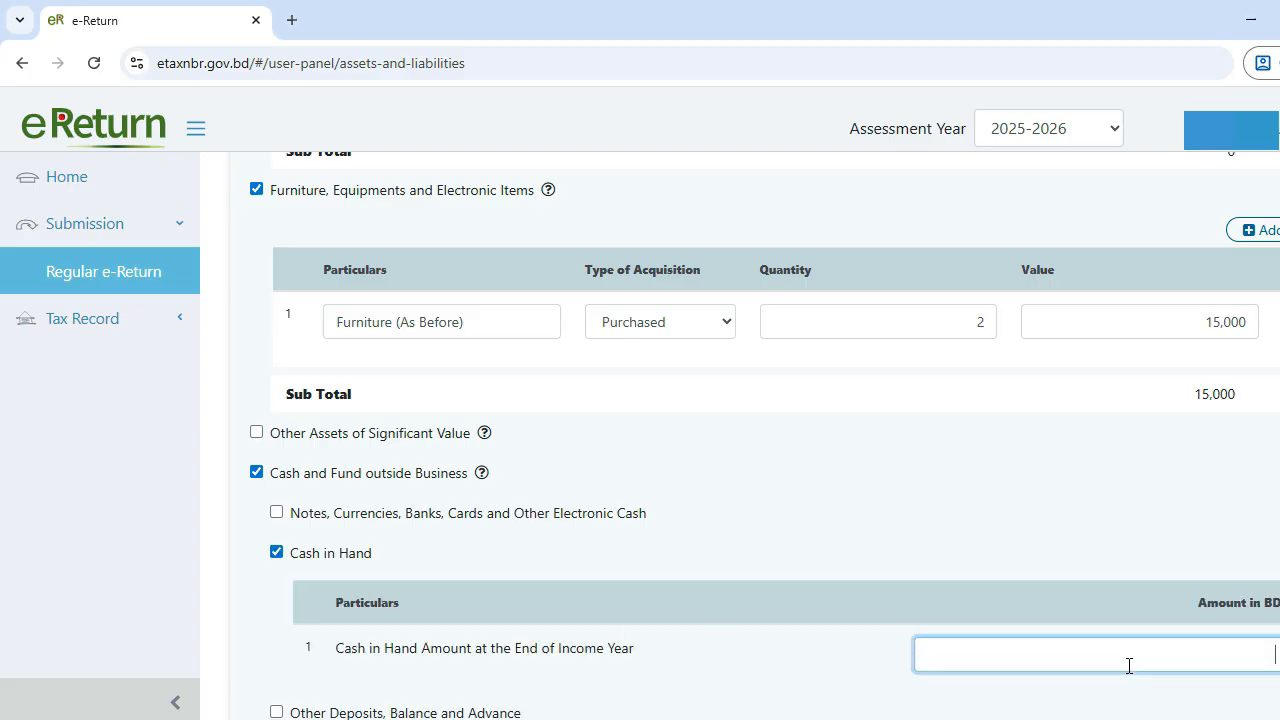
{"action": "type", "text": "526500"}
Save the assets and liabilities, review the Tax & Payment page and proceed to update the tax payment status.
{"action": "scroll", "coordinate": [1095, 683], "scroll_direction": "down", "scroll_amount": 15}
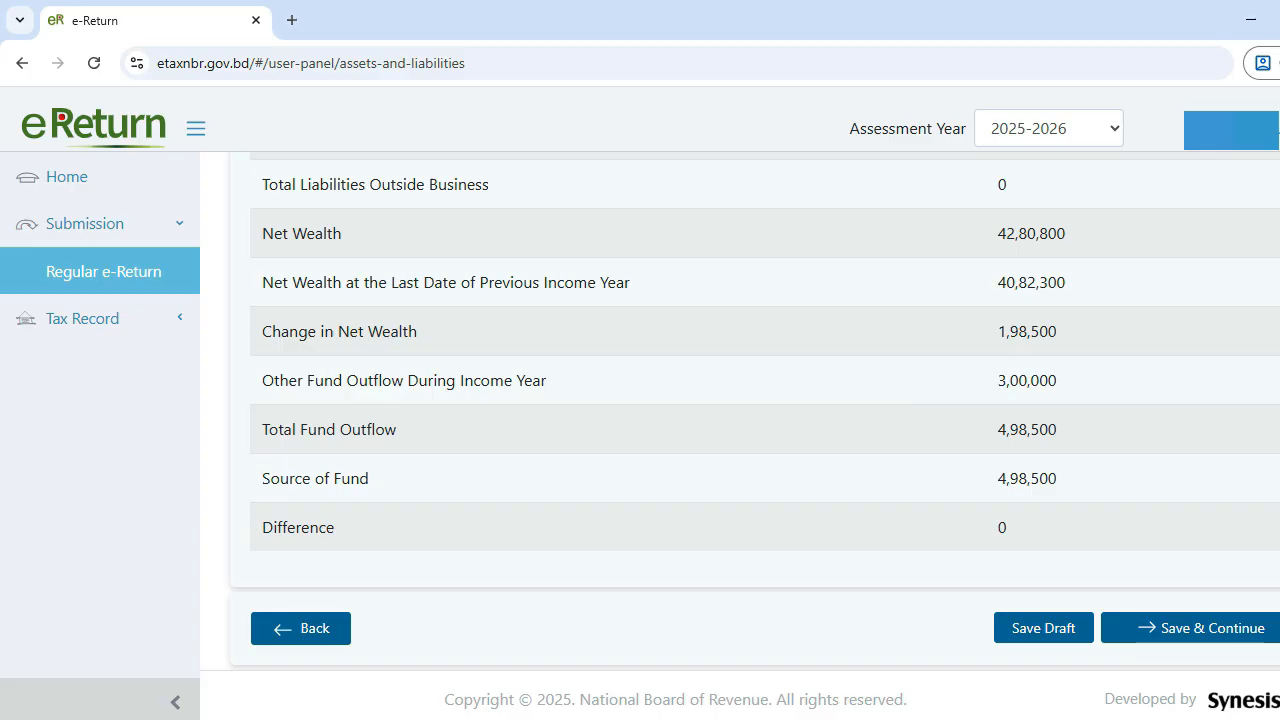
{"action": "left_click", "coordinate": [1210, 628]}
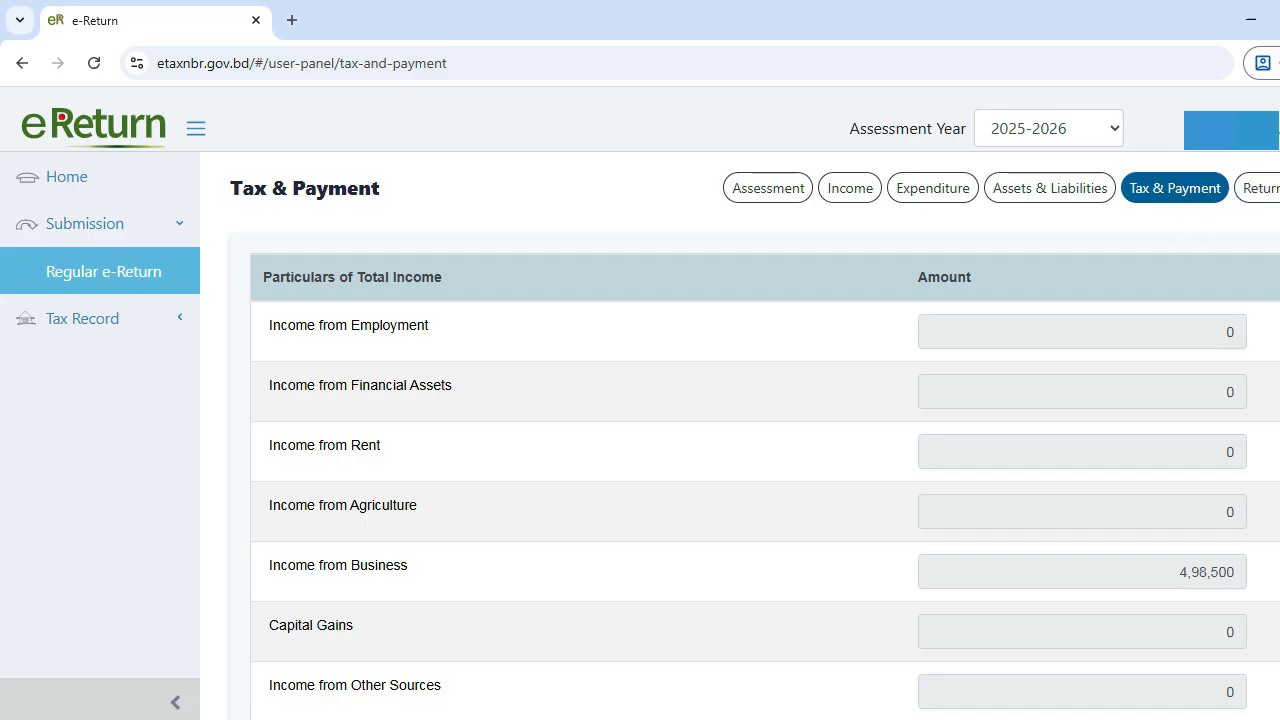
{"action": "scroll", "coordinate": [740, 430], "scroll_direction": "down", "scroll_amount": 20}
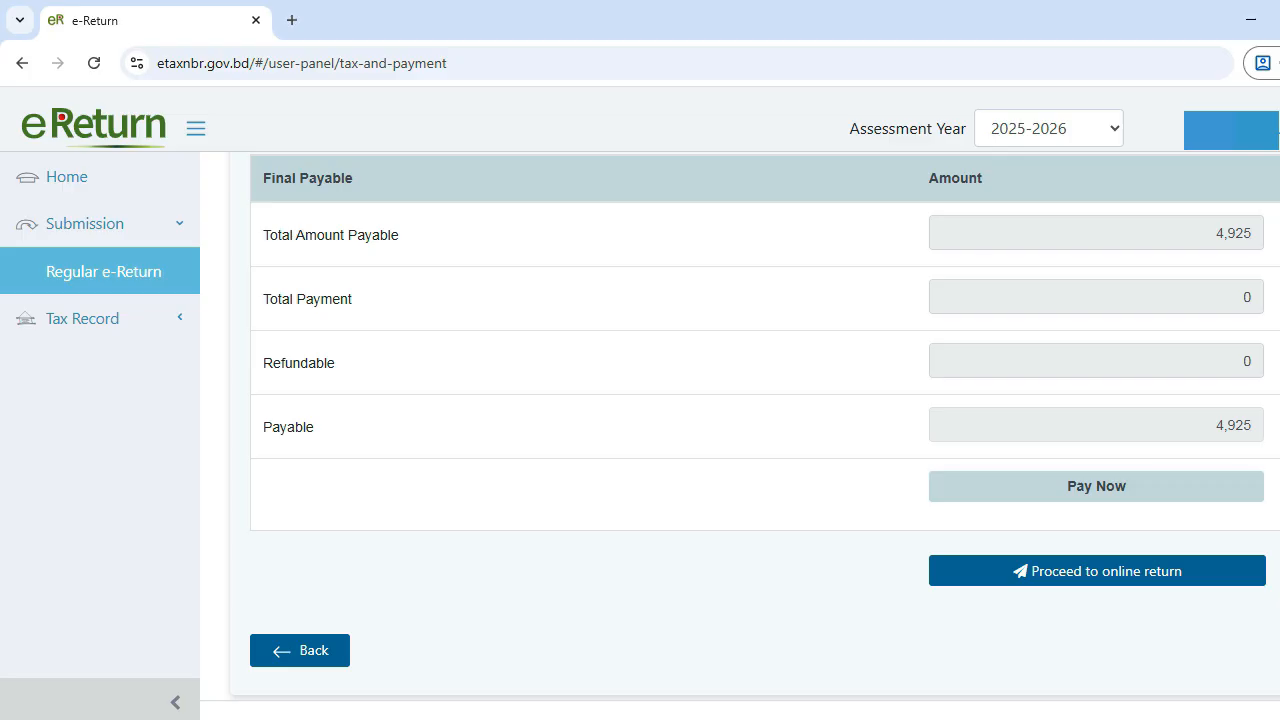
{"action": "scroll", "coordinate": [740, 437], "scroll_direction": "up", "scroll_amount": 7}
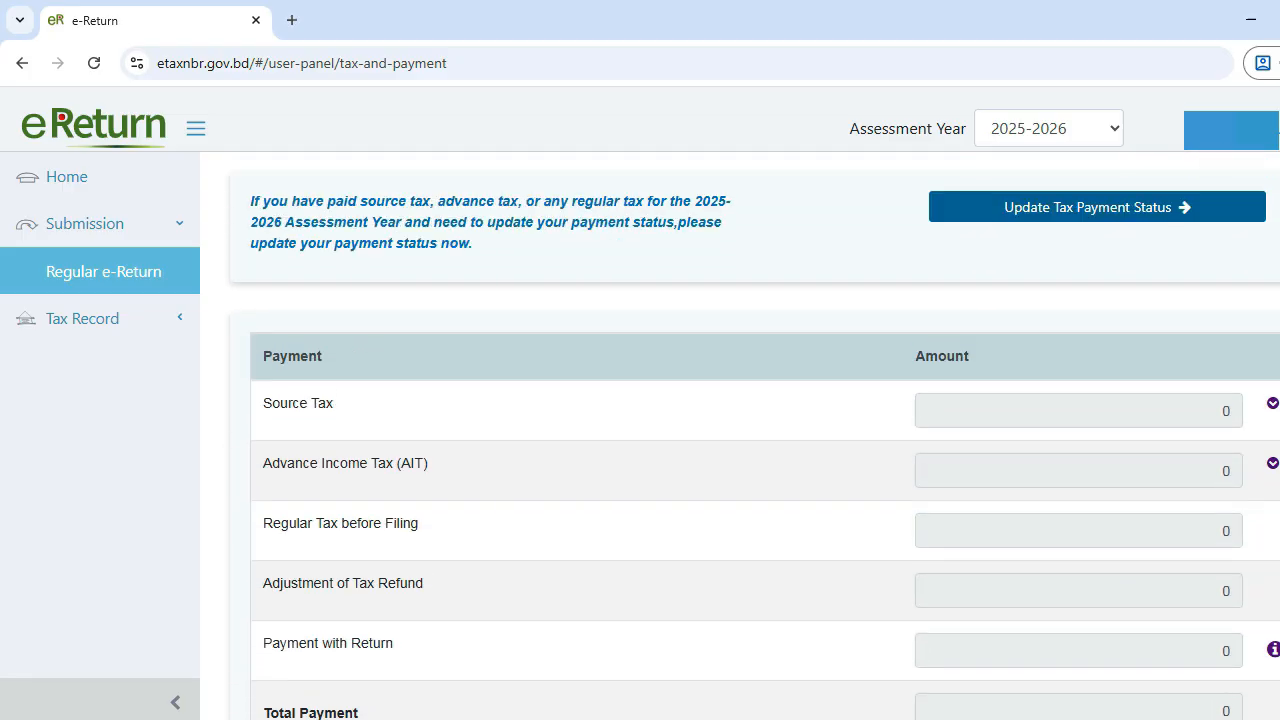
{"action": "scroll", "coordinate": [740, 437], "scroll_direction": "up", "scroll_amount": 2}
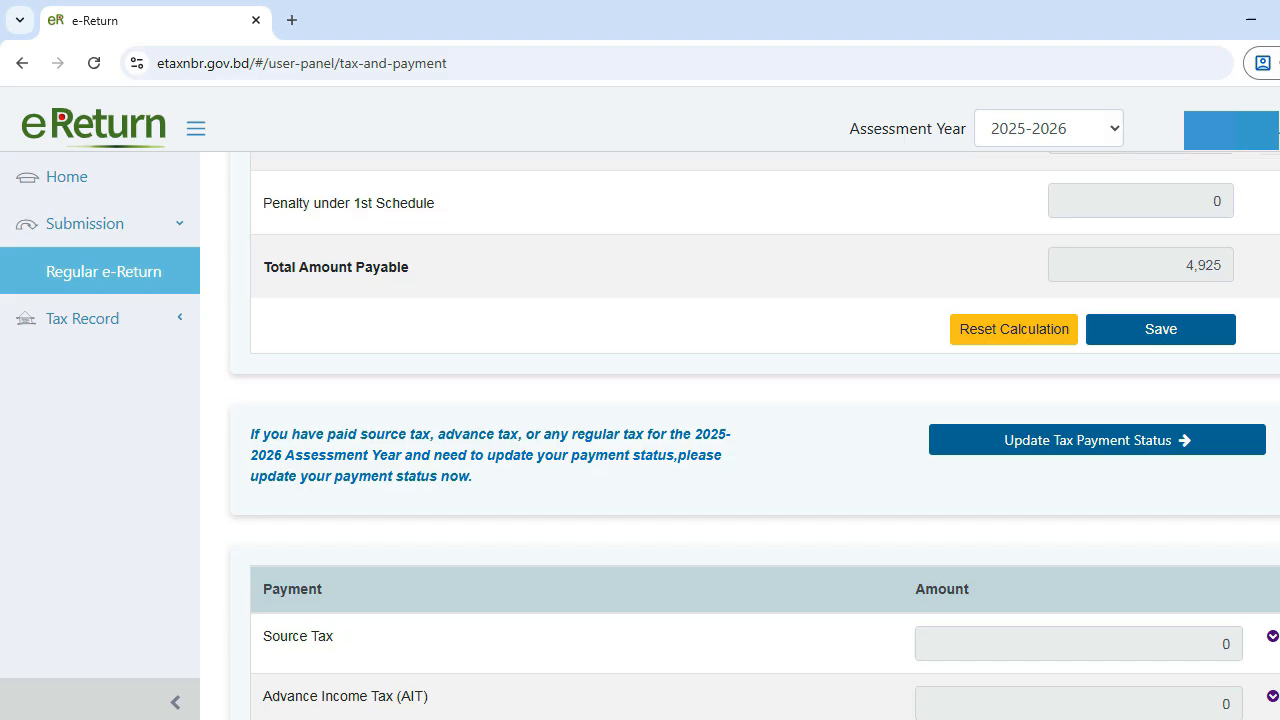
{"action": "left_click", "coordinate": [1128, 456]}
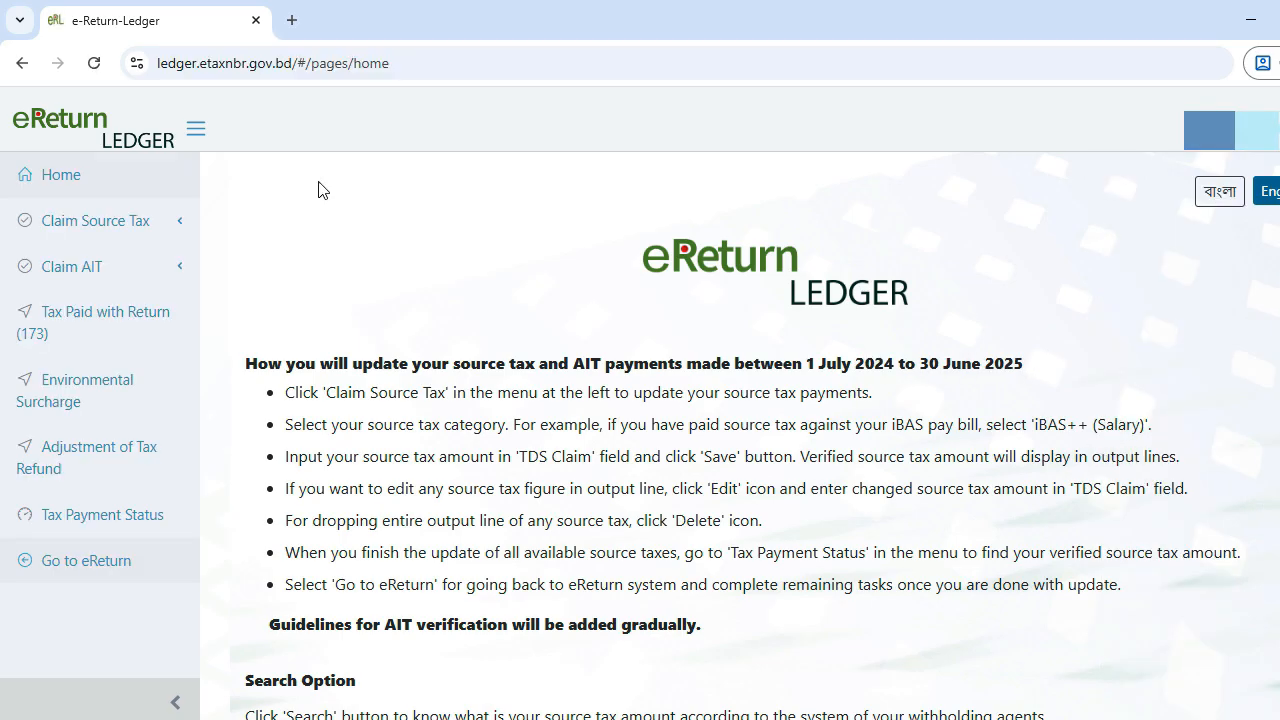
Start a source tax claim under Others for Trade License Renewal [Section-131] and enter the depositing authority's name.
{"action": "left_click", "coordinate": [167, 222]}
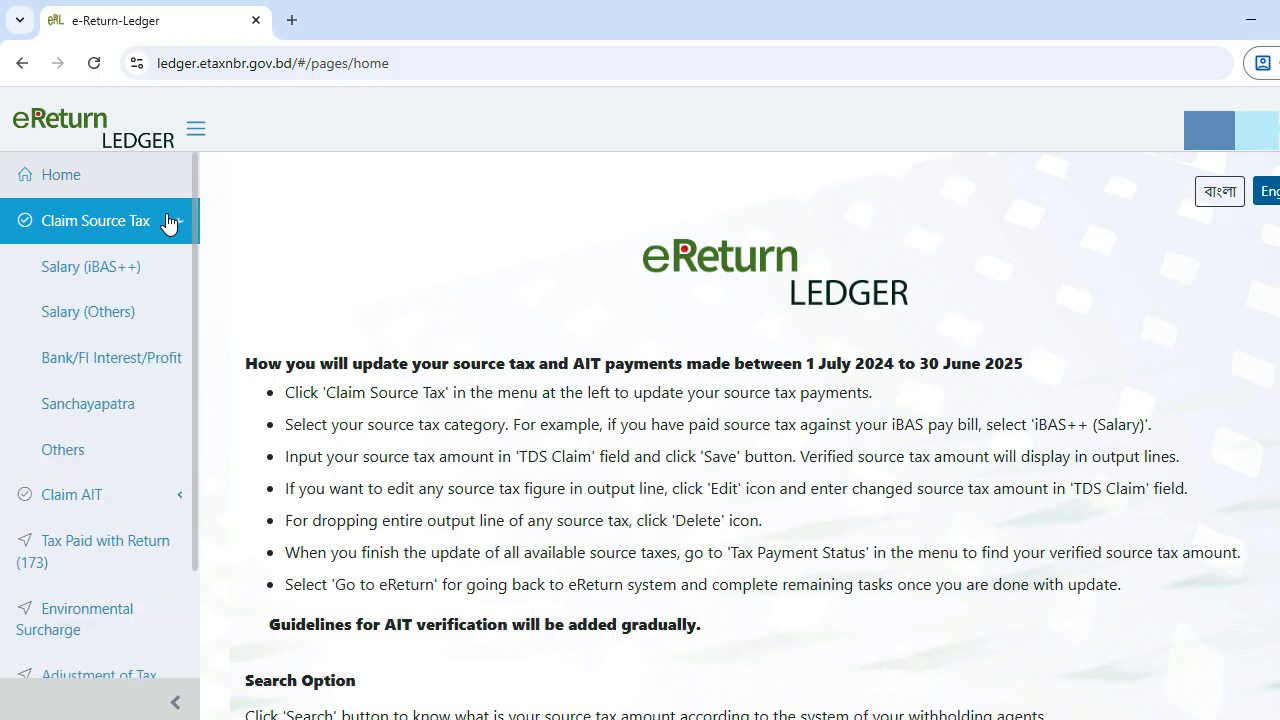
{"action": "left_click", "coordinate": [128, 451]}
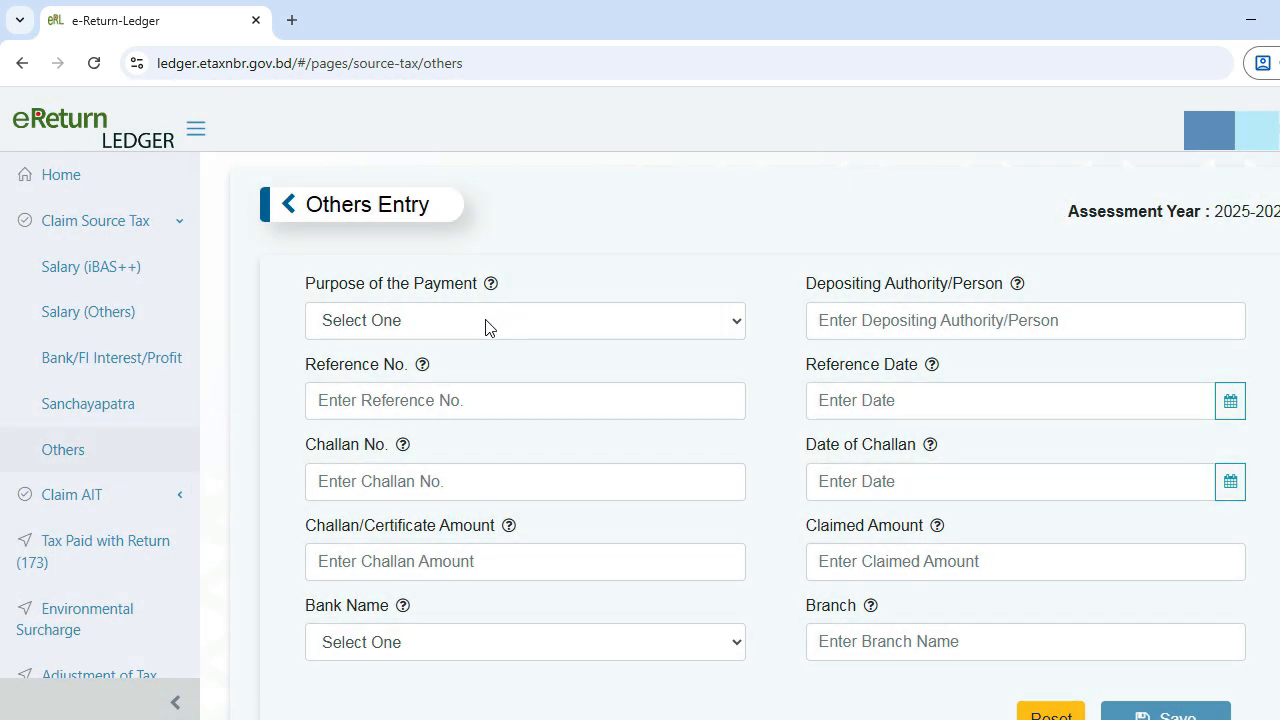
{"action": "left_click", "coordinate": [487, 331]}
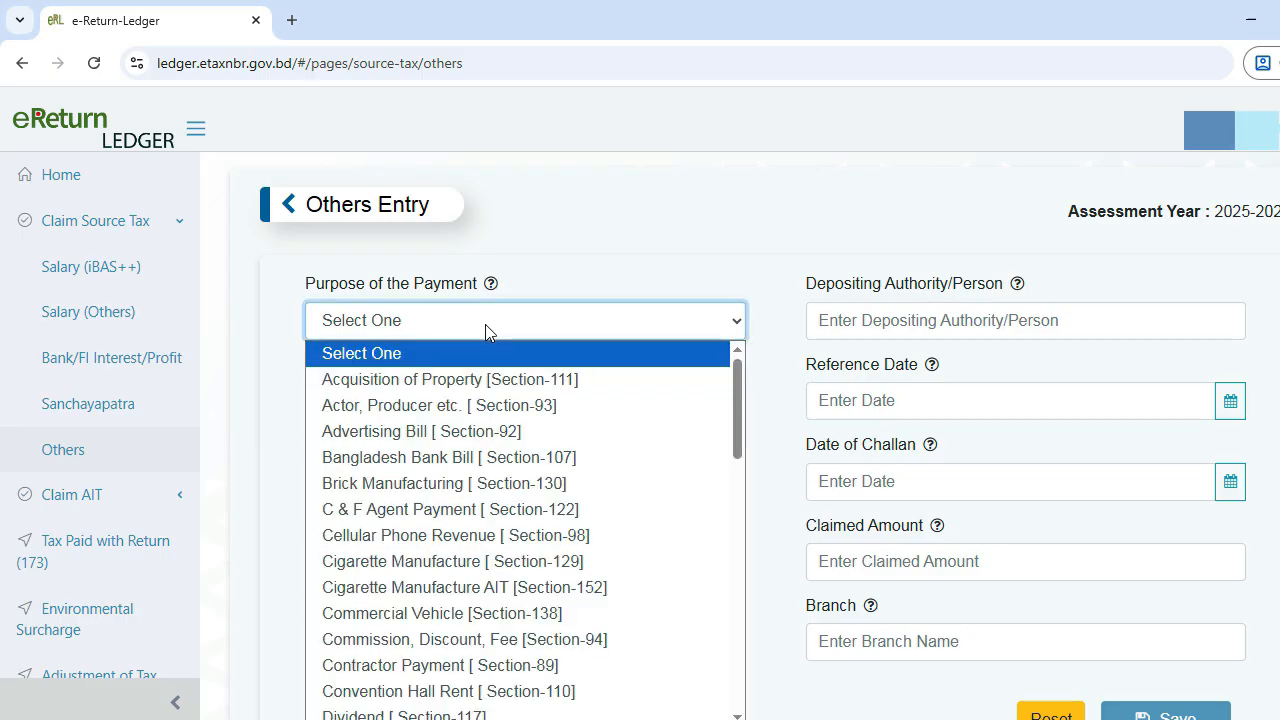
{"action": "left_click_drag", "start_coordinate": [737, 428], "coordinate": [735, 699]}
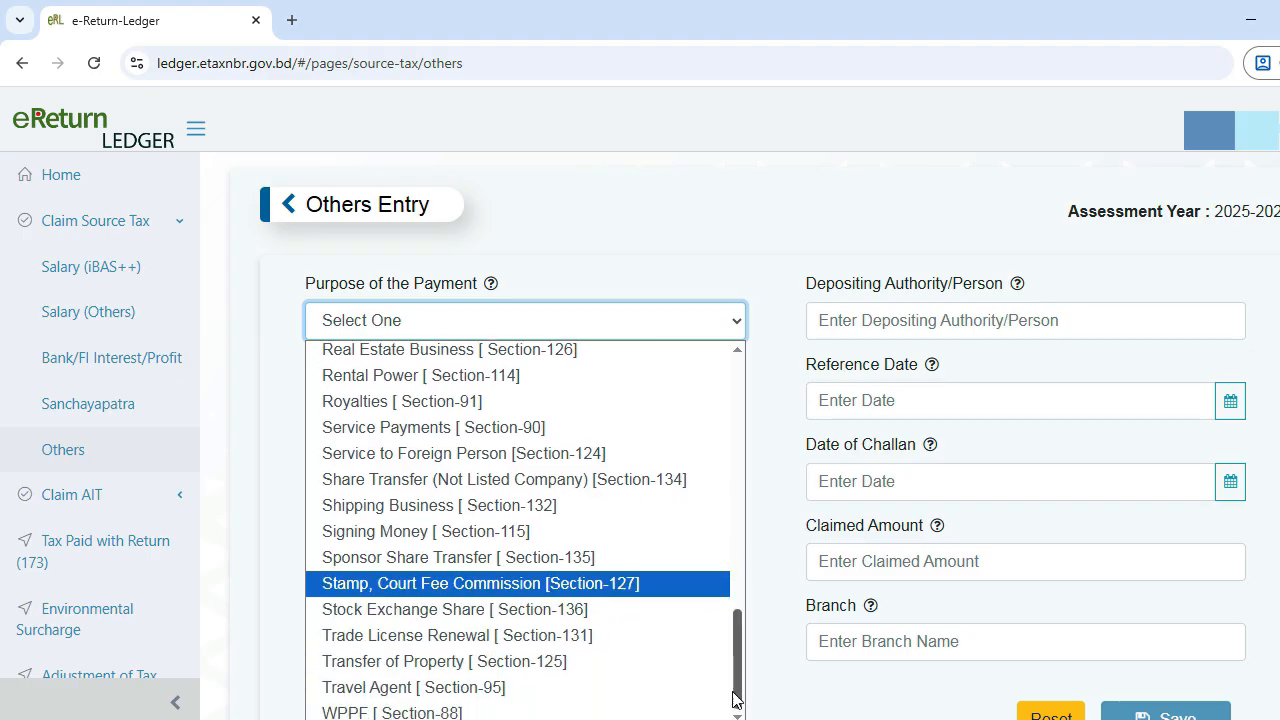
{"action": "left_click", "coordinate": [499, 635]}
{"action": "left_click", "coordinate": [837, 338]}
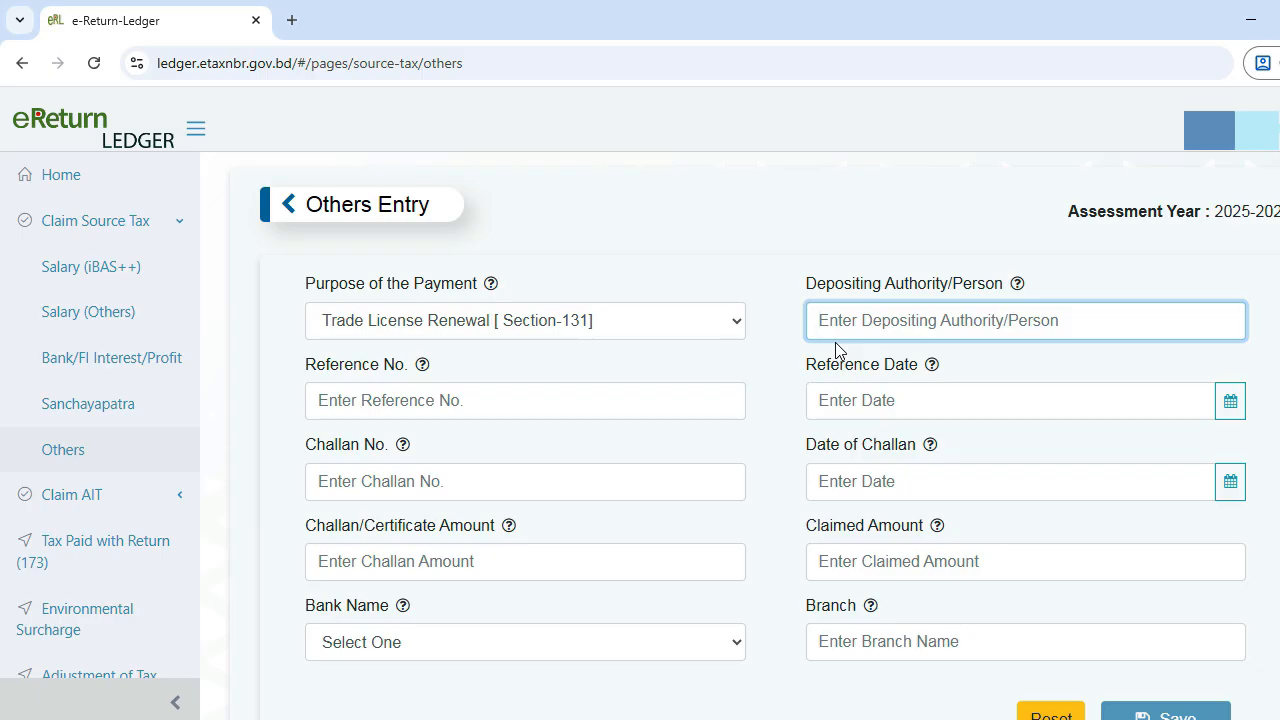
{"action": "type", "text": "M/S"}
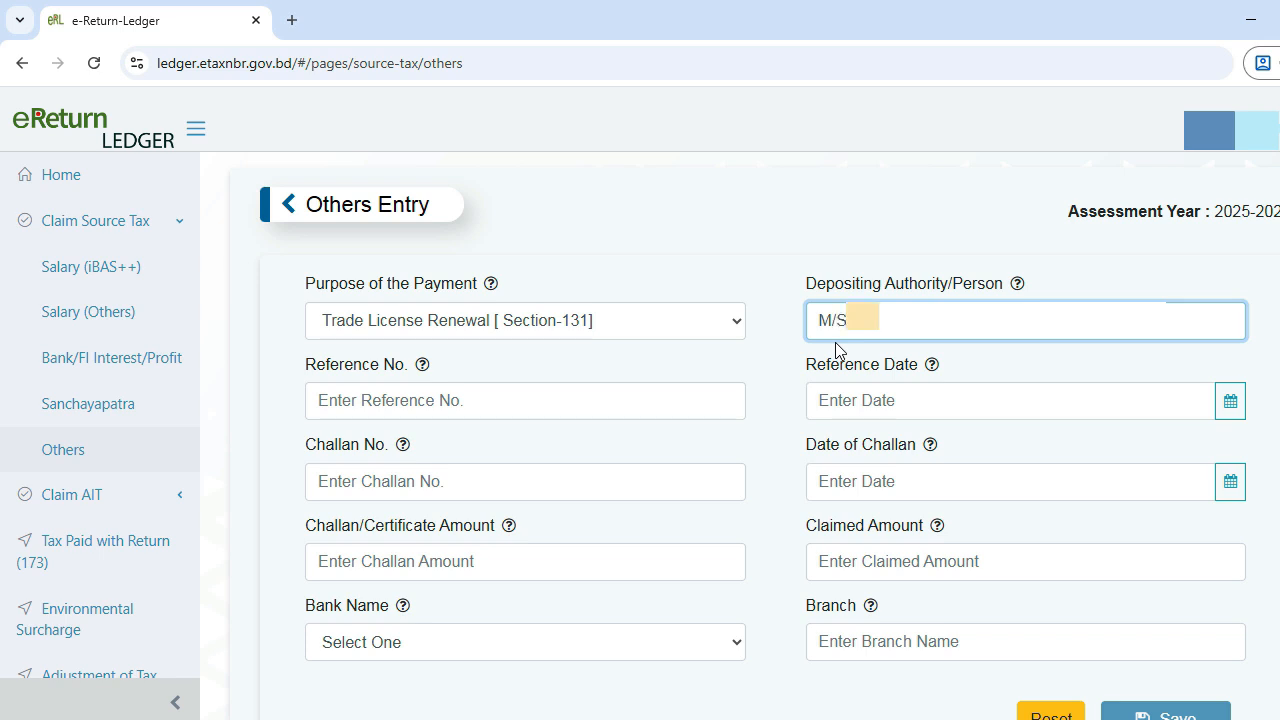
Enter challan number 015 and set the date of challan to 09-09-2024.
{"action": "left_click", "coordinate": [539, 475]}
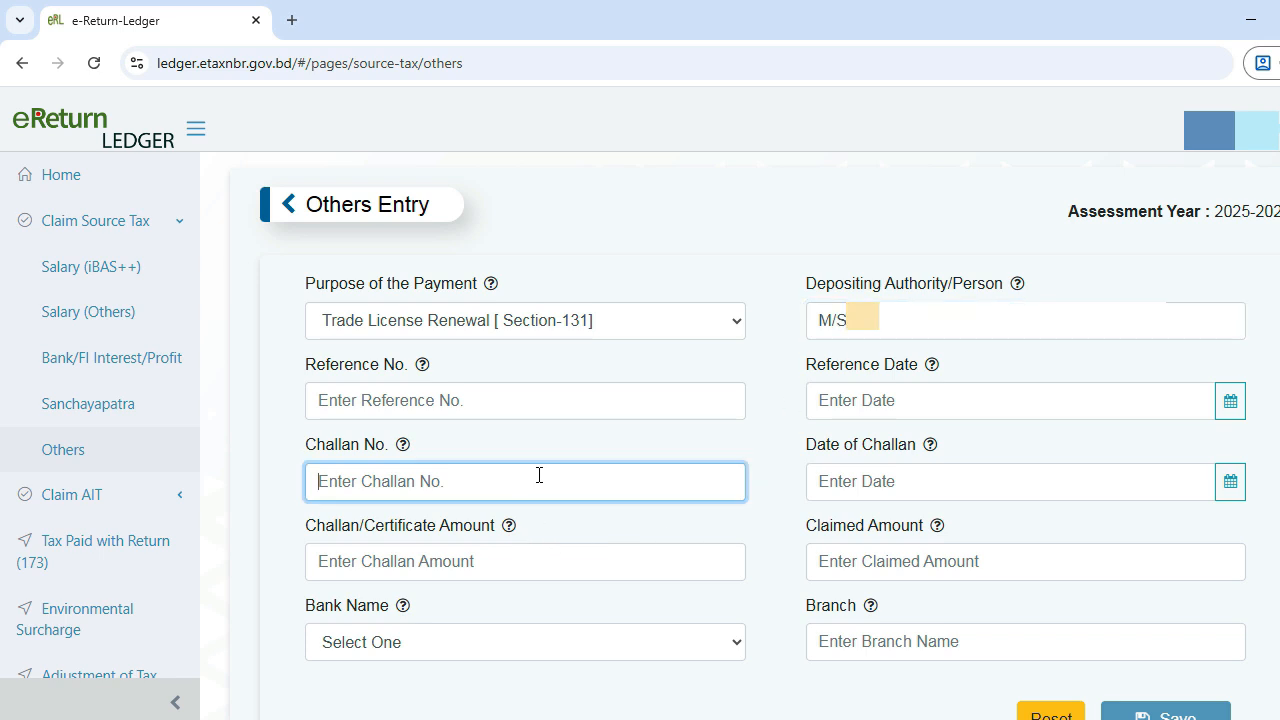
{"action": "type", "text": "015"}
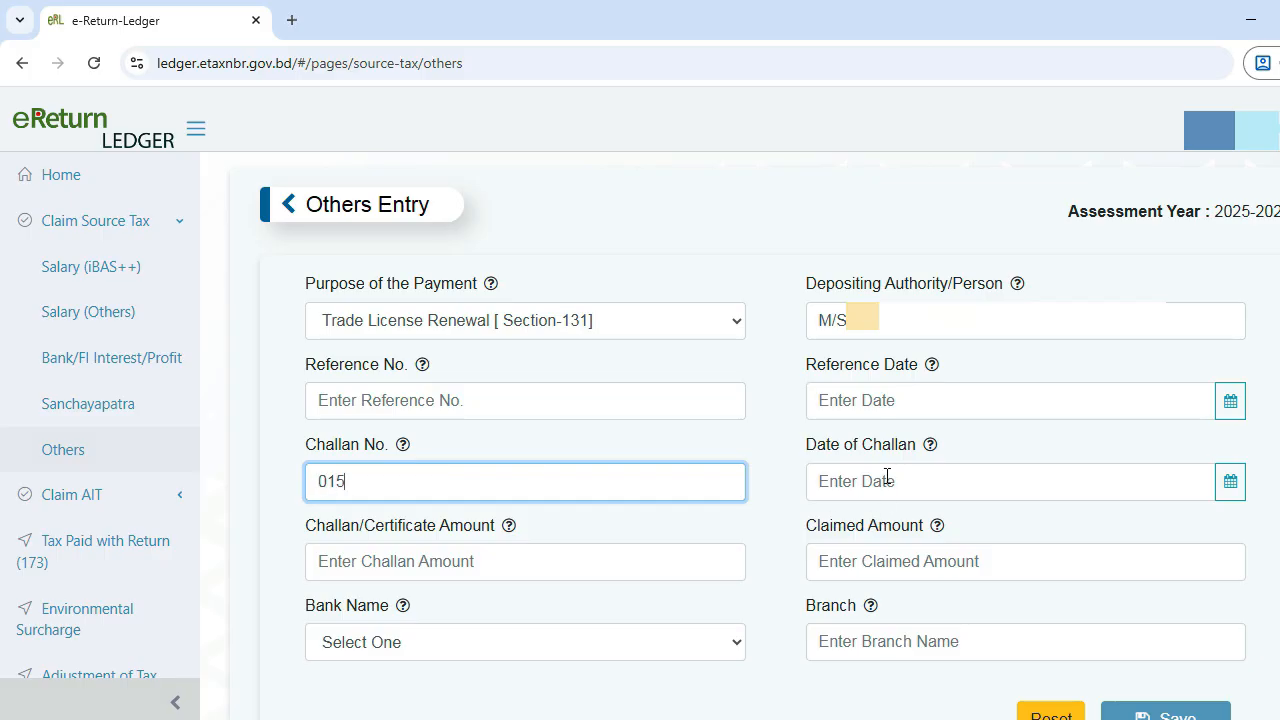
{"action": "left_click", "coordinate": [887, 477]}
{"action": "left_click", "coordinate": [1066, 543]}
{"action": "left_click", "coordinate": [1032, 659]}
{"action": "scroll", "coordinate": [1032, 660], "scroll_direction": "down", "scroll_amount": 2}
{"action": "left_click", "coordinate": [1083, 521]}
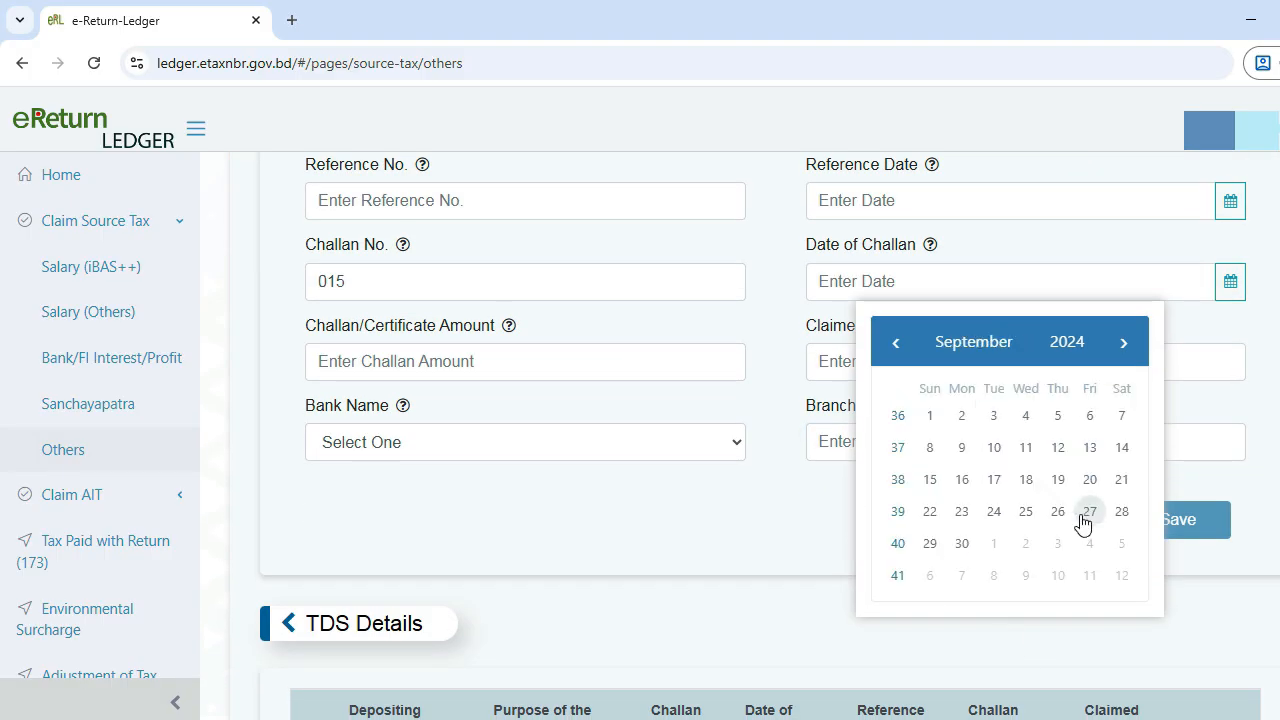
{"action": "left_click", "coordinate": [966, 450]}
Enter 2,000 as both the challan/certificate amount and the claimed amount.
{"action": "left_click", "coordinate": [491, 361]}
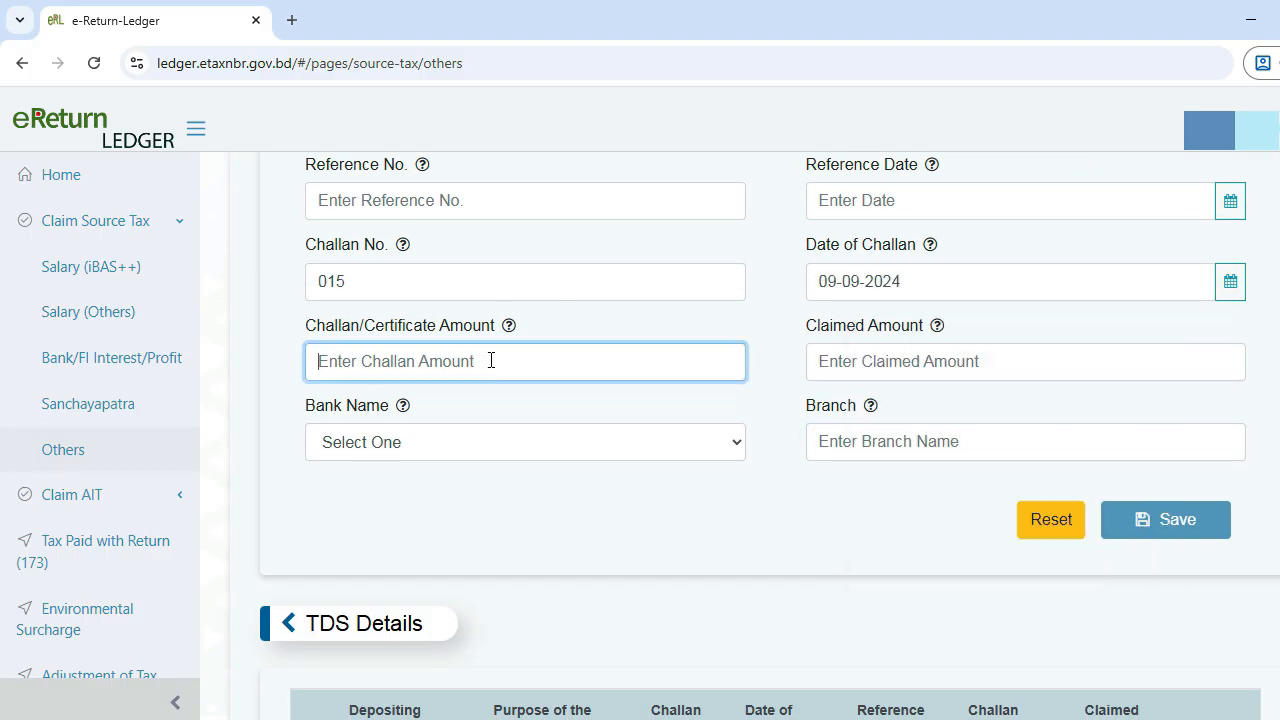
{"action": "type", "text": "2000"}
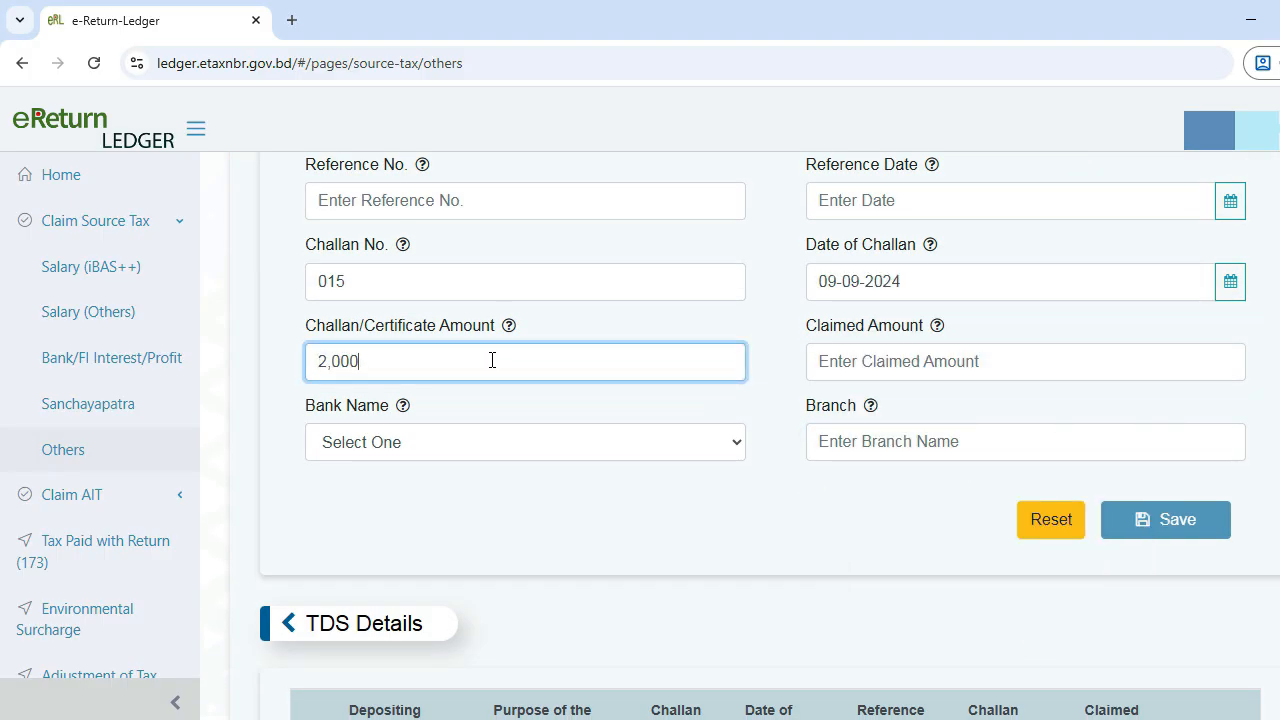
{"action": "left_click", "coordinate": [910, 356]}
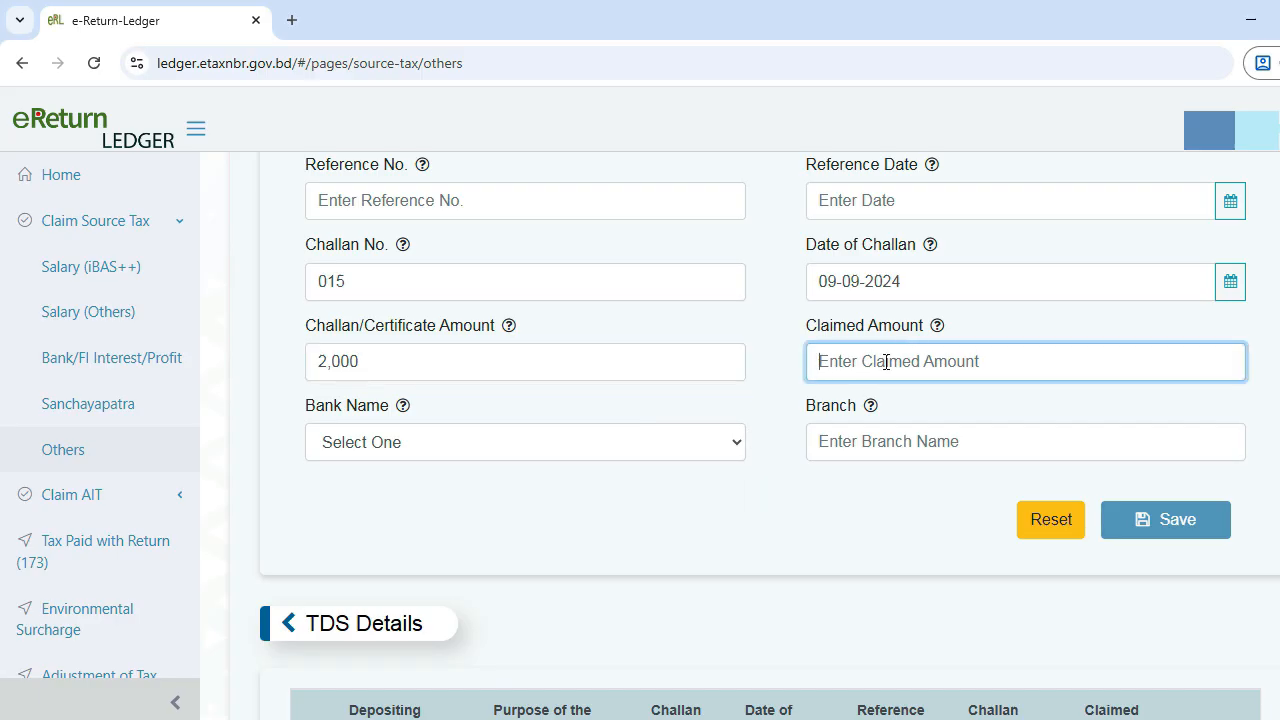
{"action": "type", "text": "2000"}
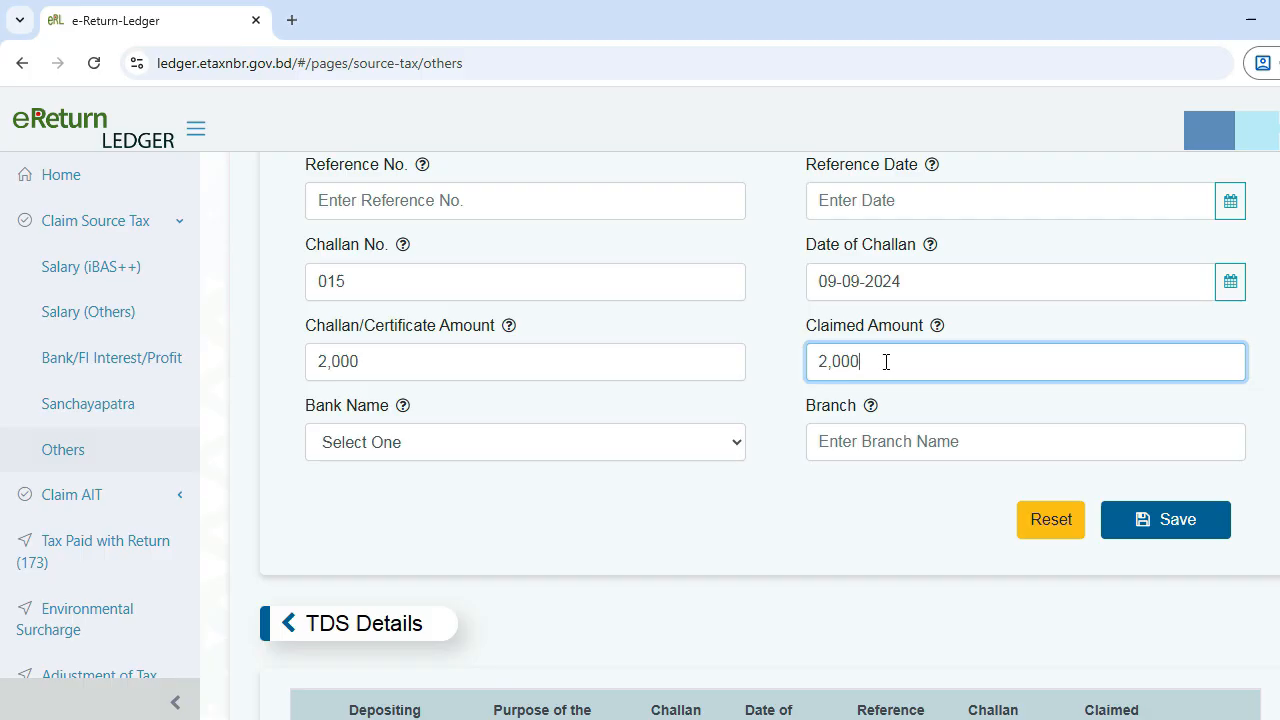
Choose Janata Bank PLC as the bank, enter the branch name and save the source tax claim.
{"action": "left_click", "coordinate": [551, 457]}
{"action": "scroll", "coordinate": [474, 300], "scroll_direction": "down", "scroll_amount": 5}
{"action": "left_click", "coordinate": [474, 346]}
{"action": "left_click", "coordinate": [952, 441]}
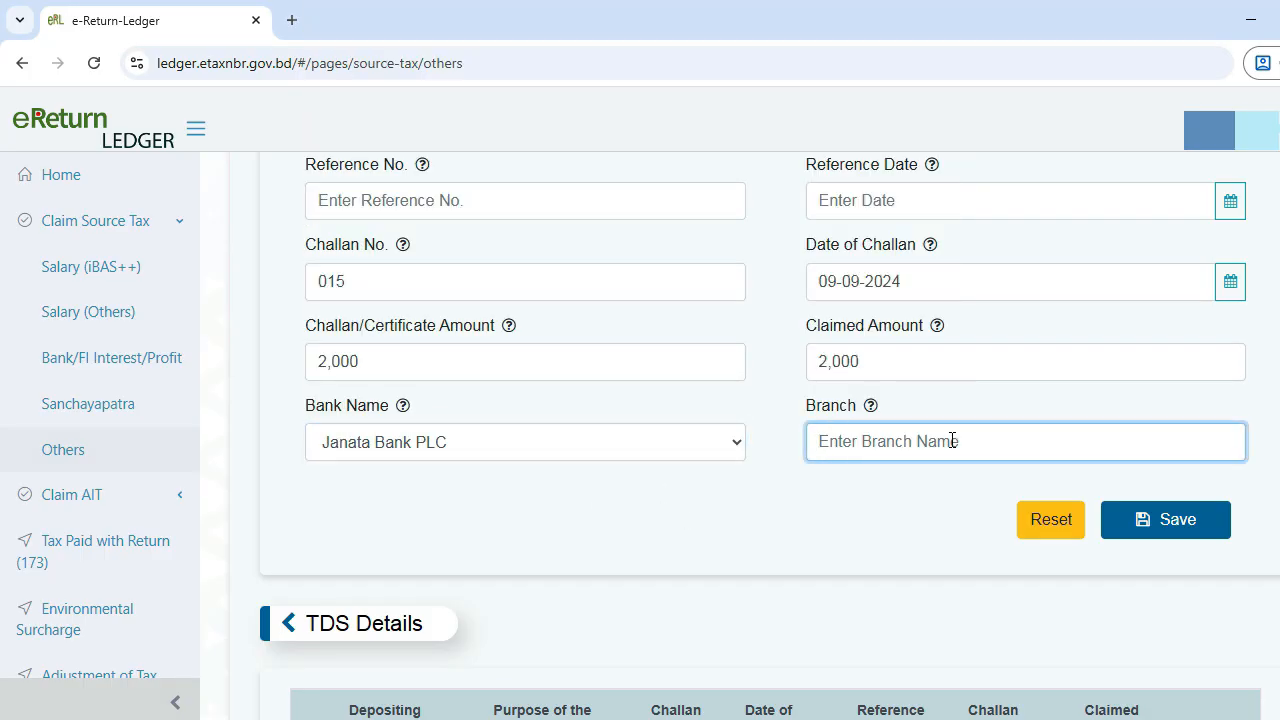
{"action": "type", "text": "Motijheel"}
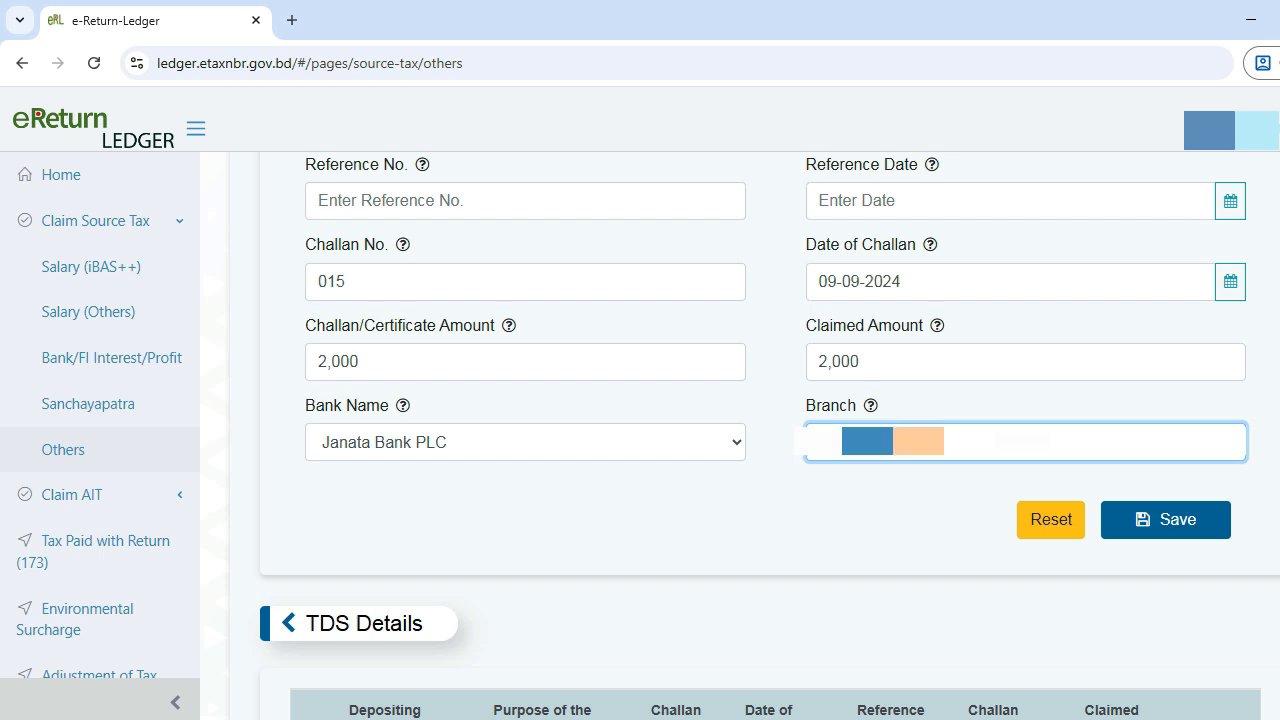
{"action": "type", "text": " Branch"}
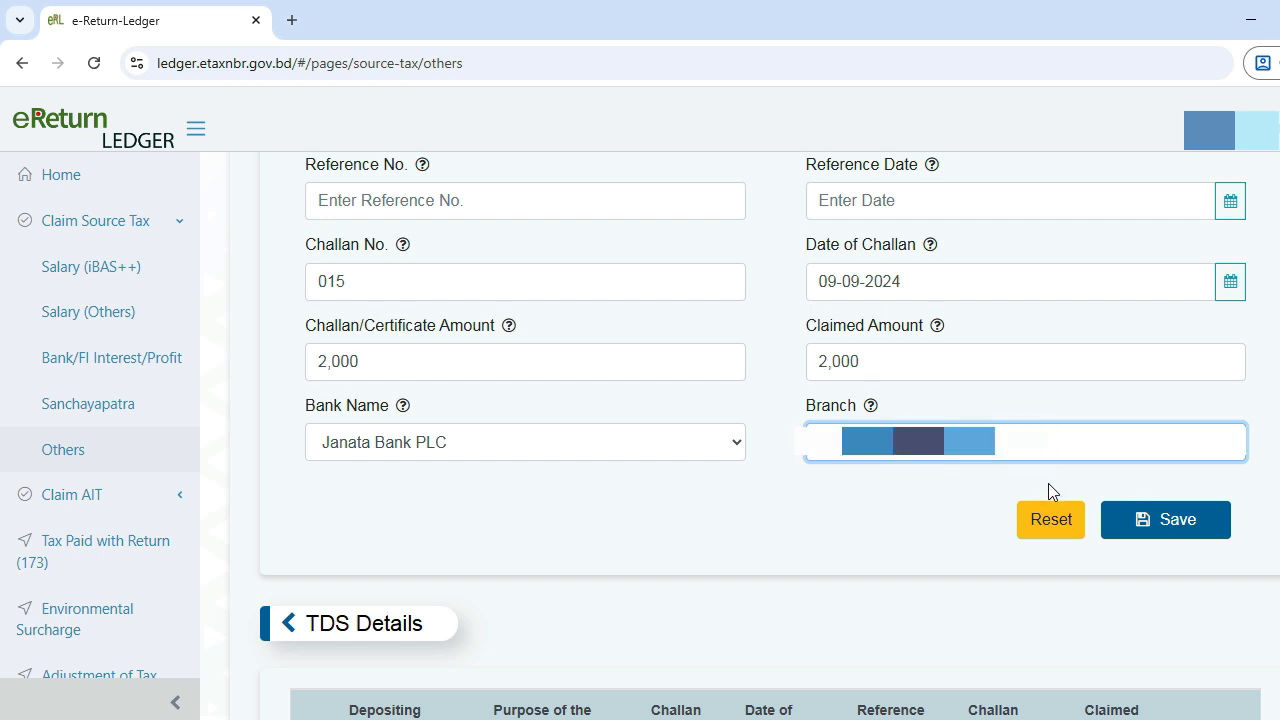
{"action": "left_click", "coordinate": [1164, 530]}
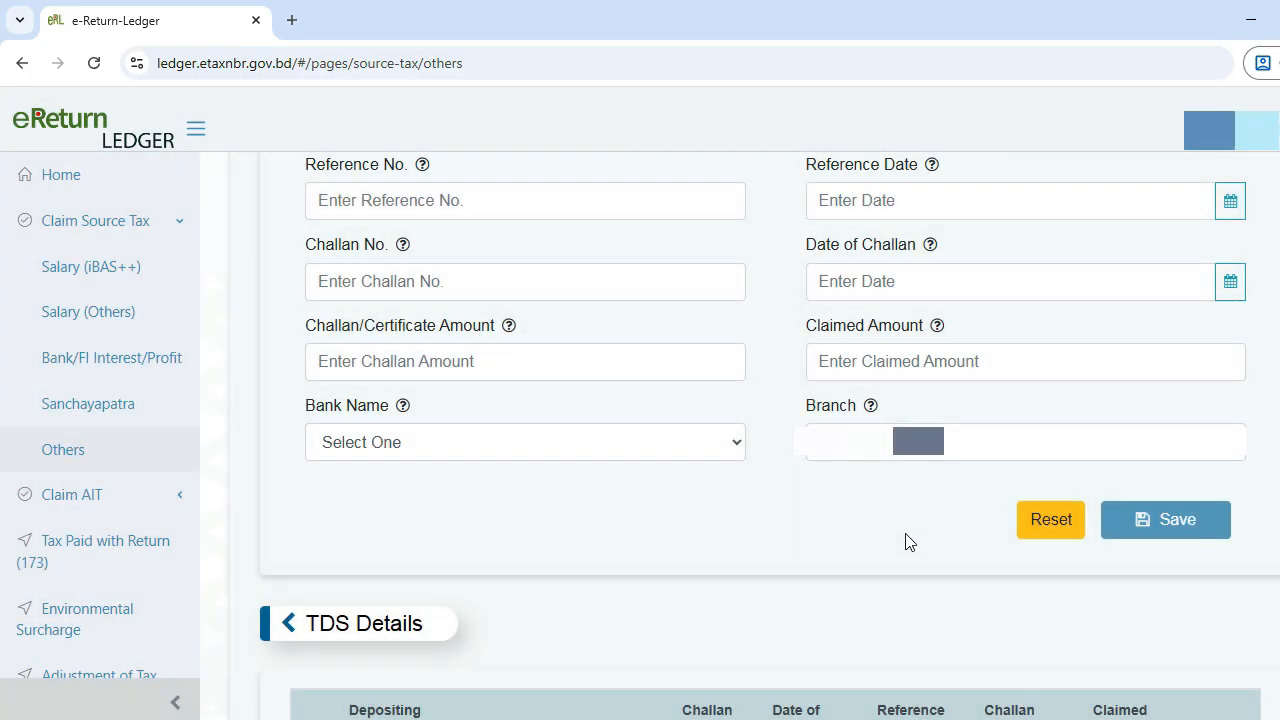
Return from the ledger to the eReturn system and review the final payable section of Tax & Payment.
{"action": "scroll", "coordinate": [80, 449], "scroll_direction": "down", "scroll_amount": 1}
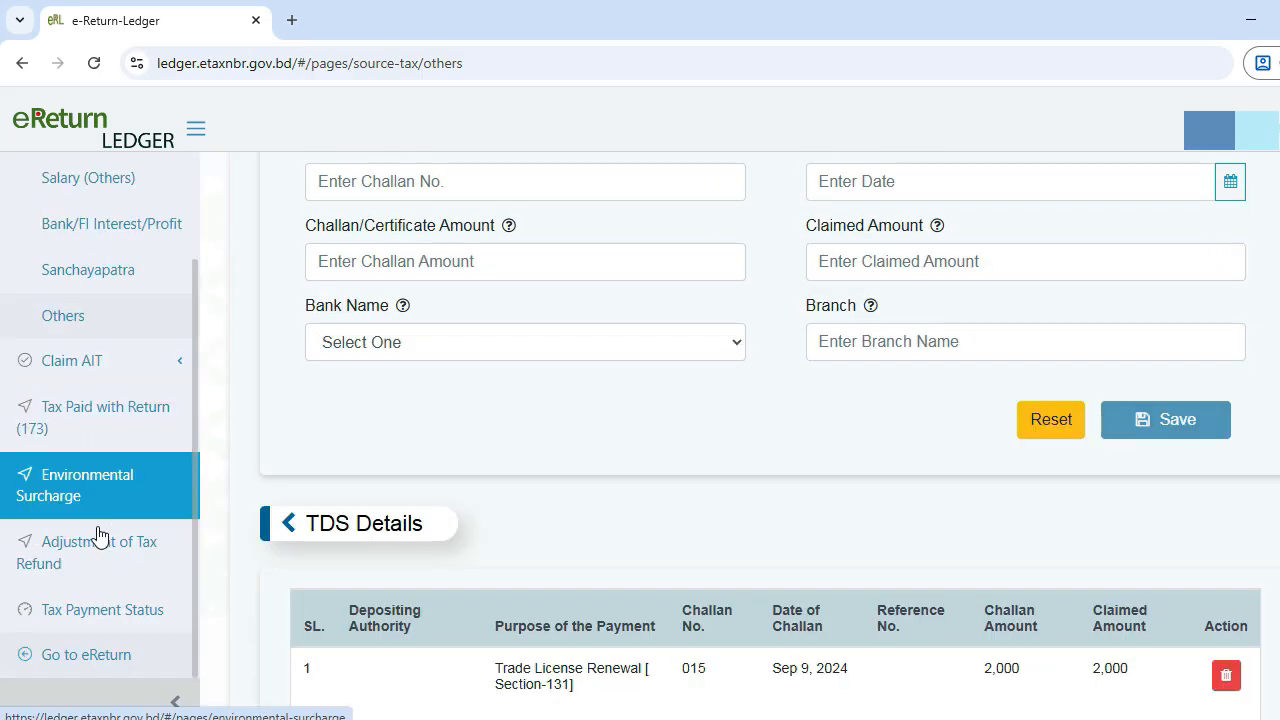
{"action": "left_click", "coordinate": [86, 655]}
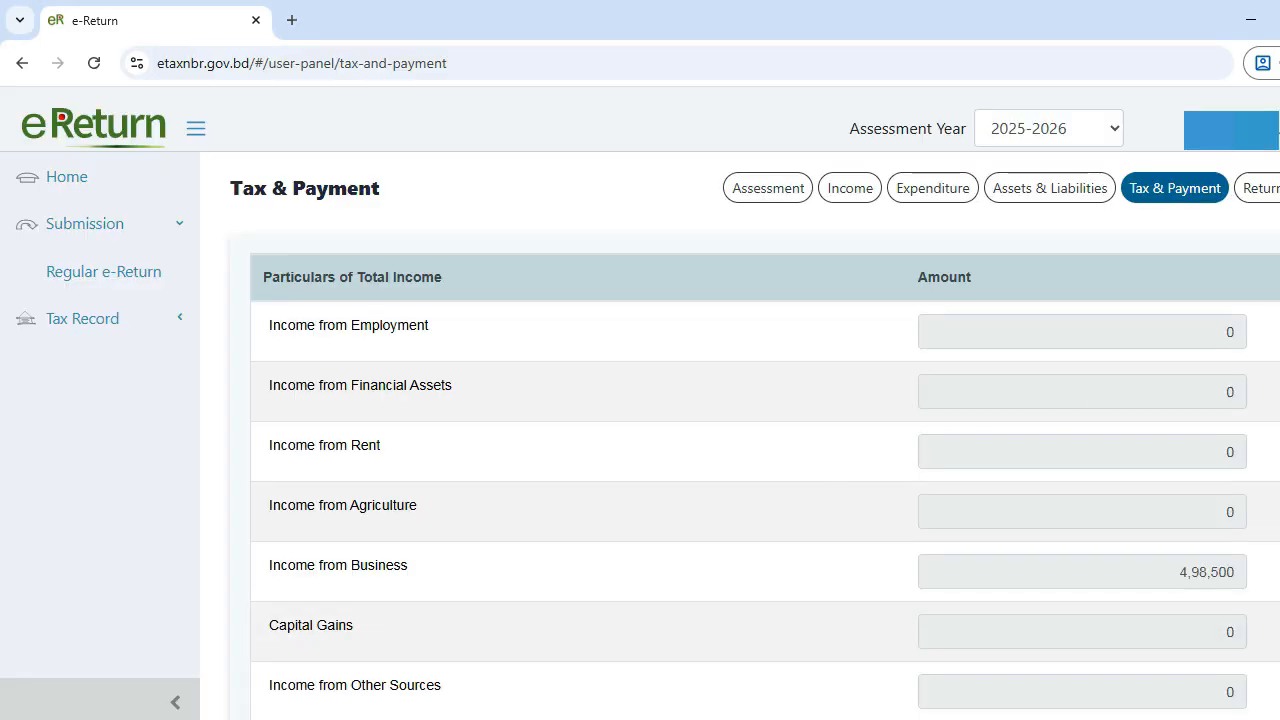
{"action": "scroll", "coordinate": [740, 435], "scroll_direction": "down", "scroll_amount": 15}
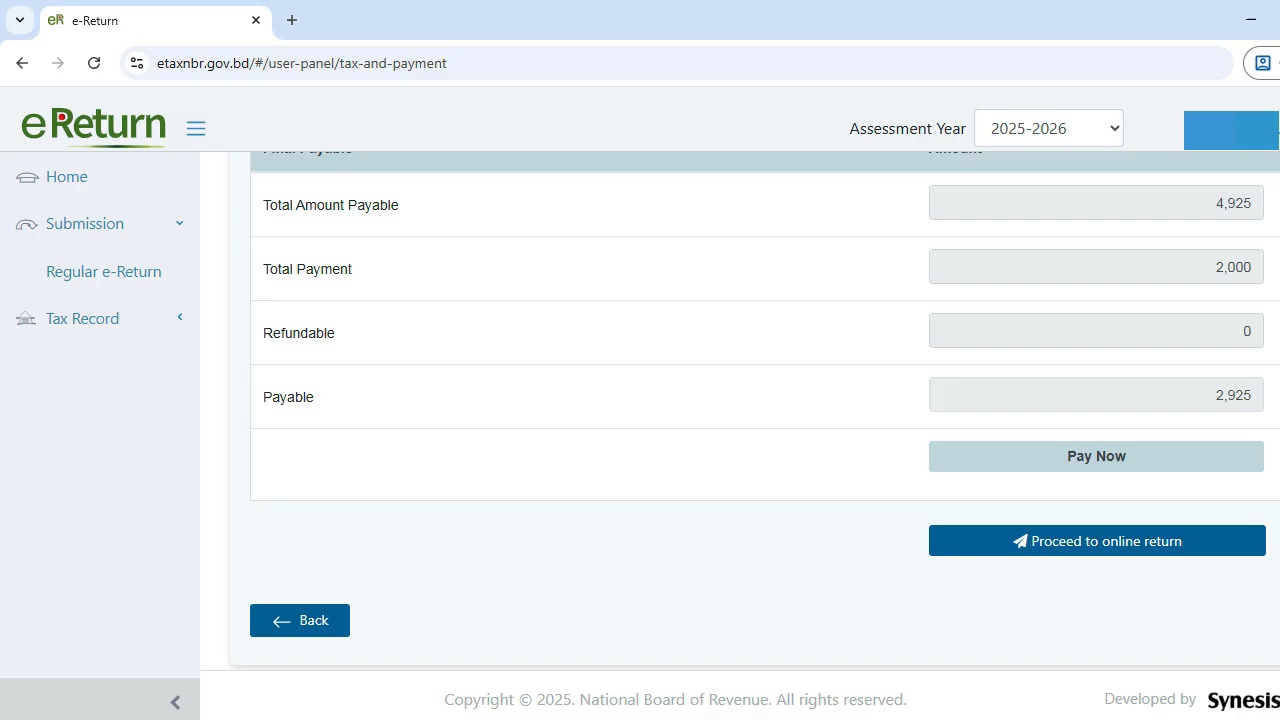